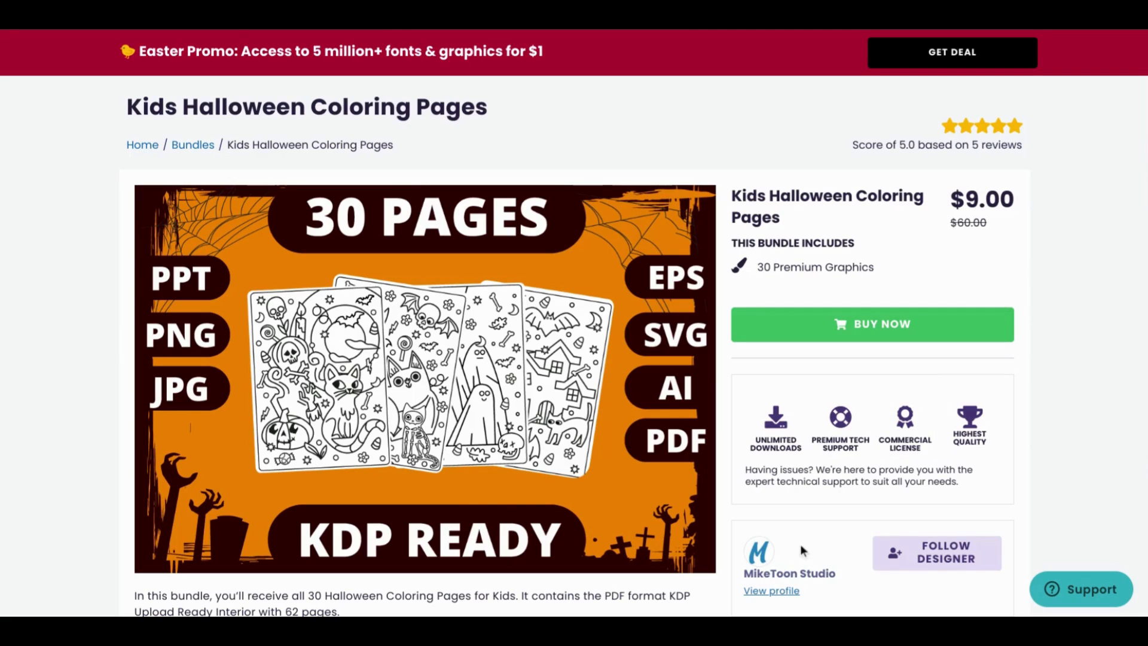
- Look through the Kids Halloween Coloring Pages bundle's included graphics and description
{"action": "scroll", "coordinate": [1053, 307], "scroll_direction": "down", "scroll_amount": 2}
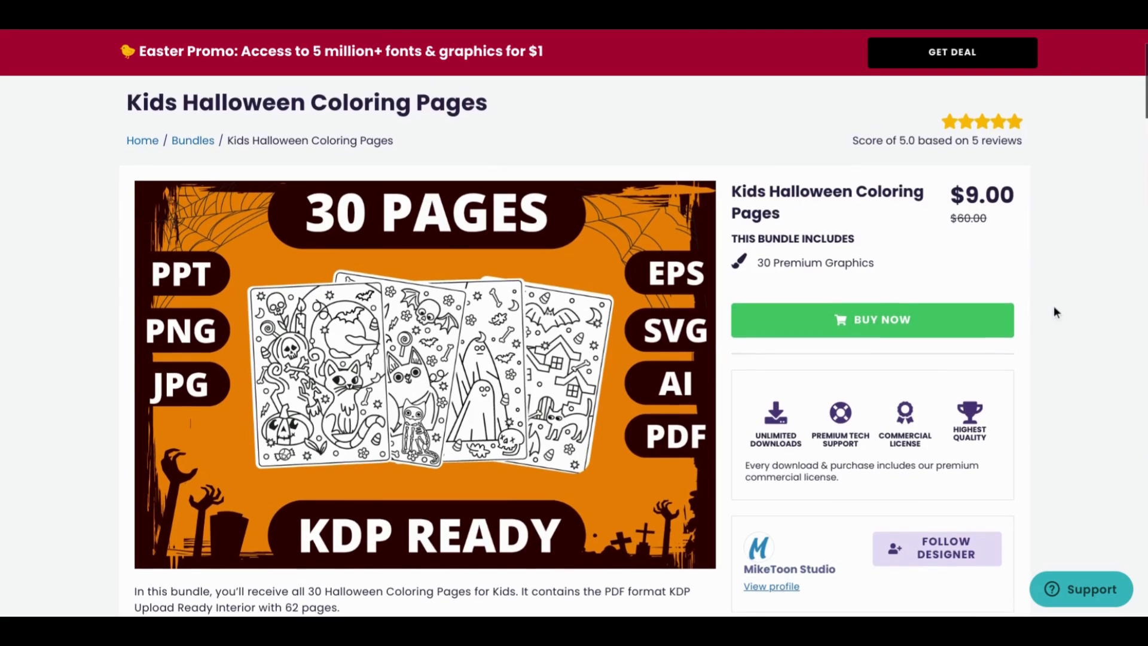
{"action": "scroll", "coordinate": [1054, 306], "scroll_direction": "down", "scroll_amount": 10}
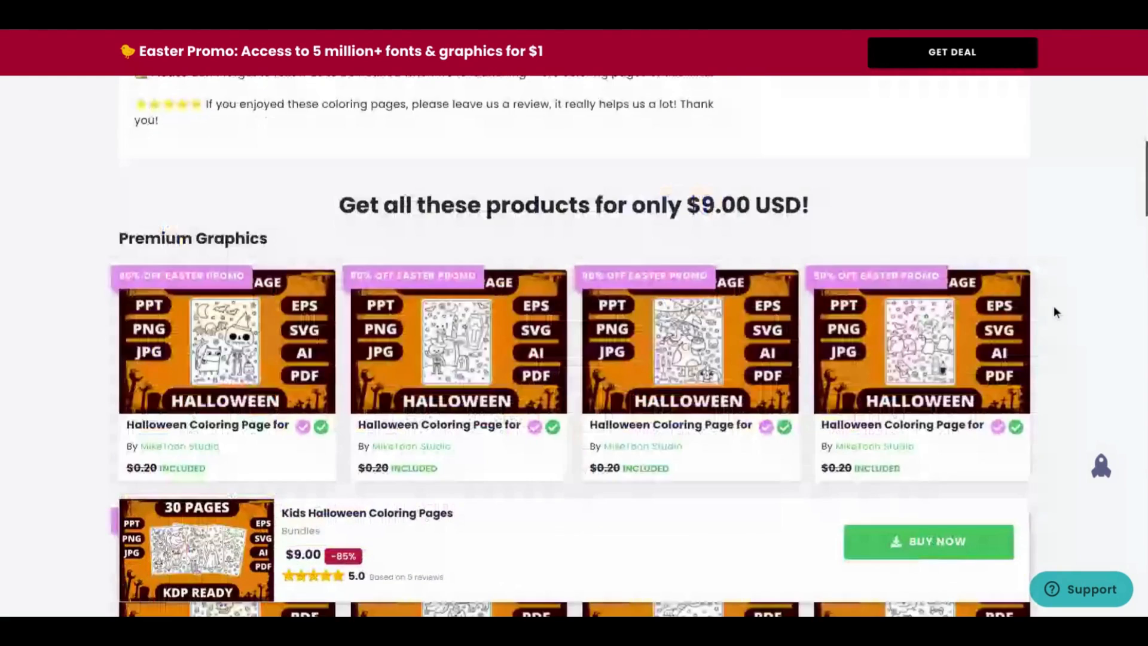
{"action": "scroll", "coordinate": [1054, 311], "scroll_direction": "down", "scroll_amount": 4}
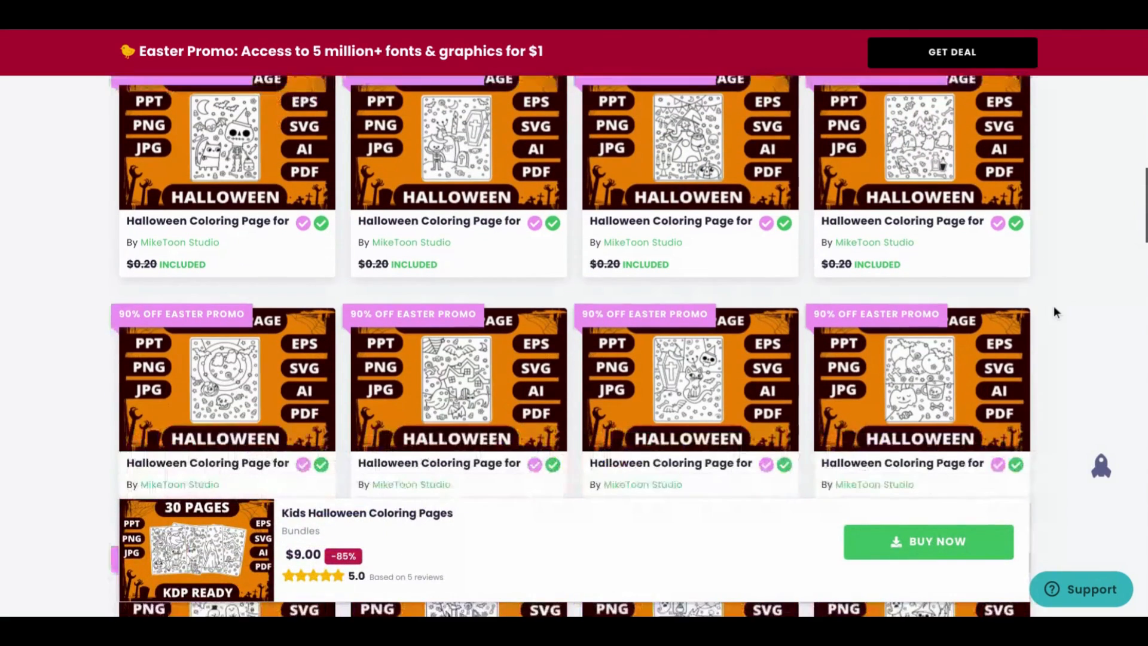
{"action": "scroll", "coordinate": [1054, 311], "scroll_direction": "down", "scroll_amount": 7}
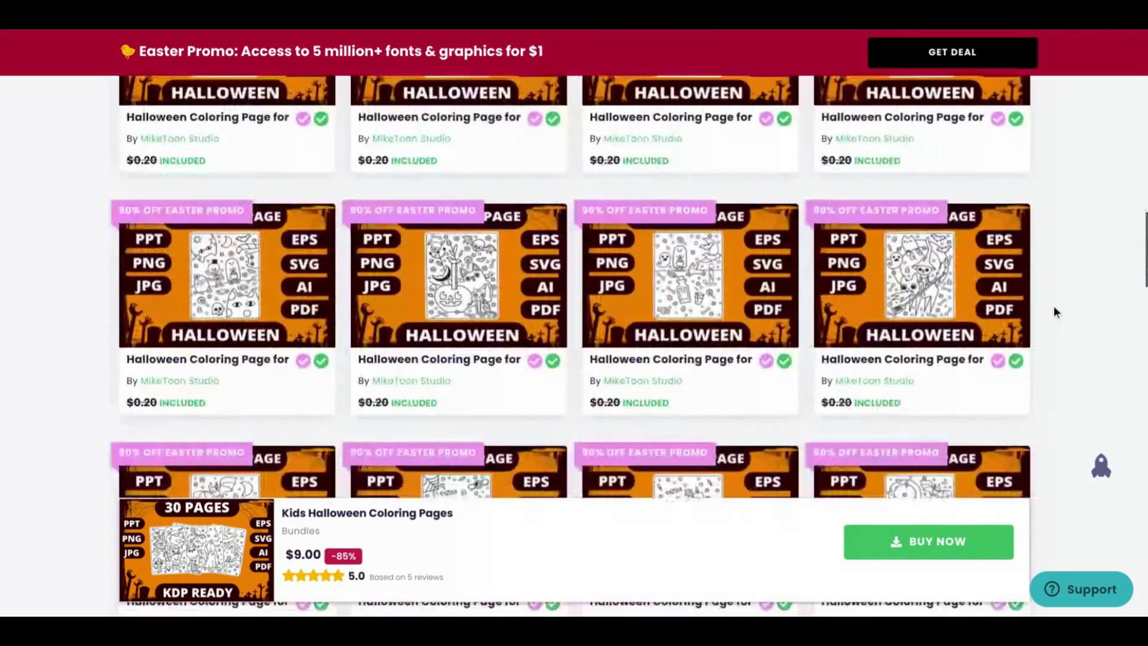
{"action": "scroll", "coordinate": [1054, 311], "scroll_direction": "up", "scroll_amount": 20}
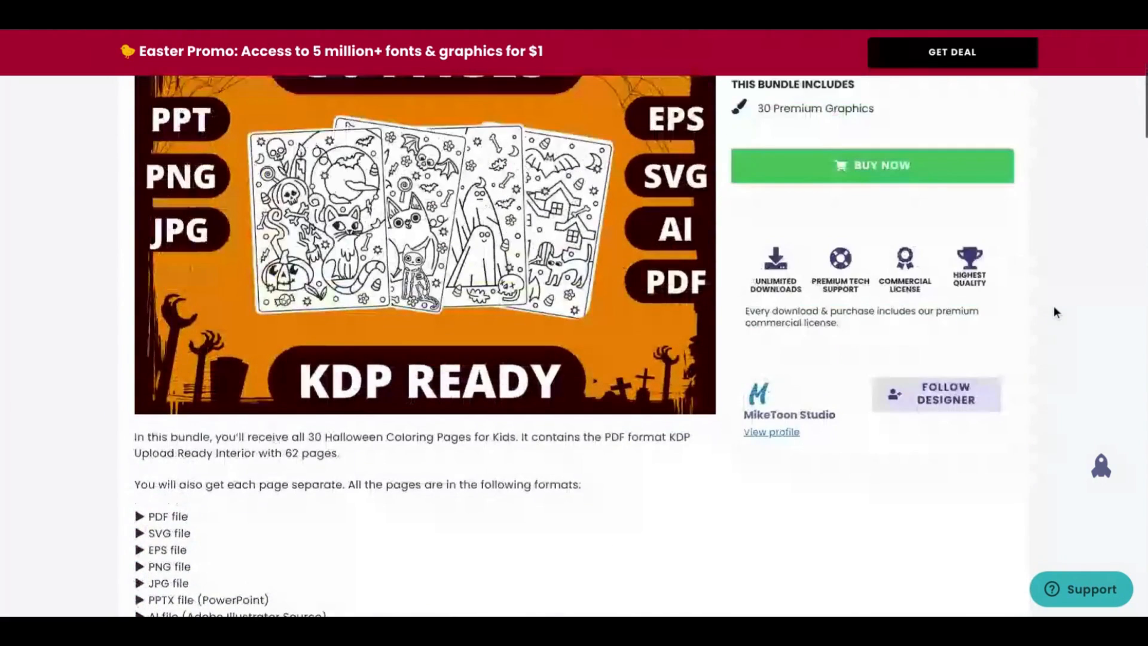
{"action": "scroll", "coordinate": [1054, 311], "scroll_direction": "up", "scroll_amount": 1}
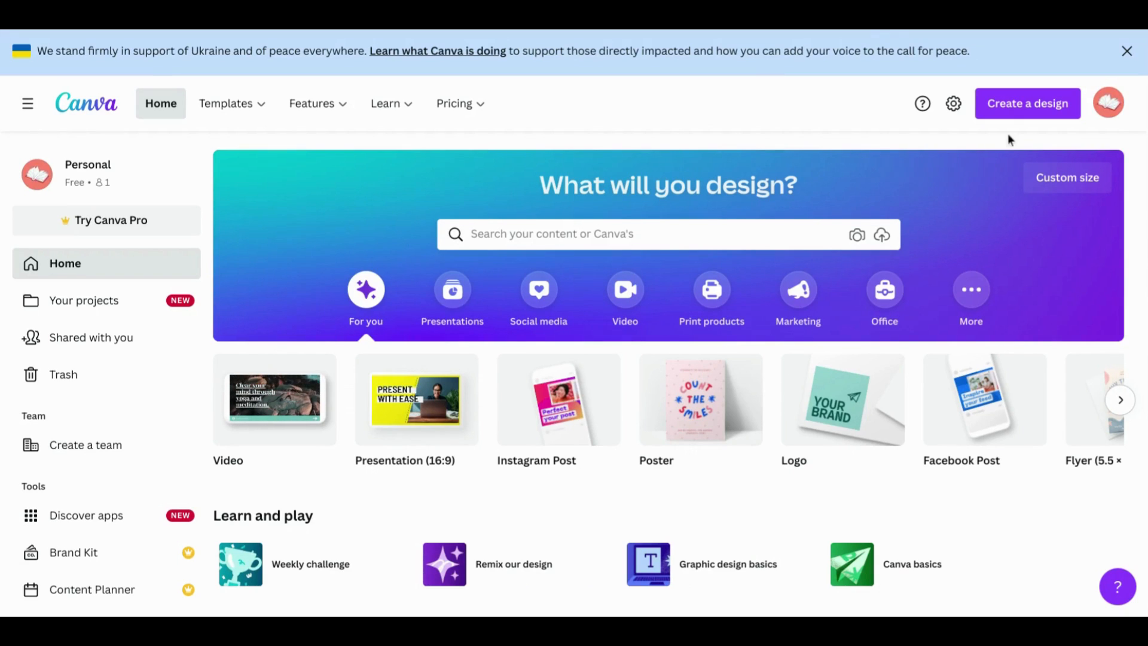
- Import 60-halloween pages.pdf as a new design and show its pages in a grid with no page selected
{"action": "left_click", "coordinate": [1006, 108]}
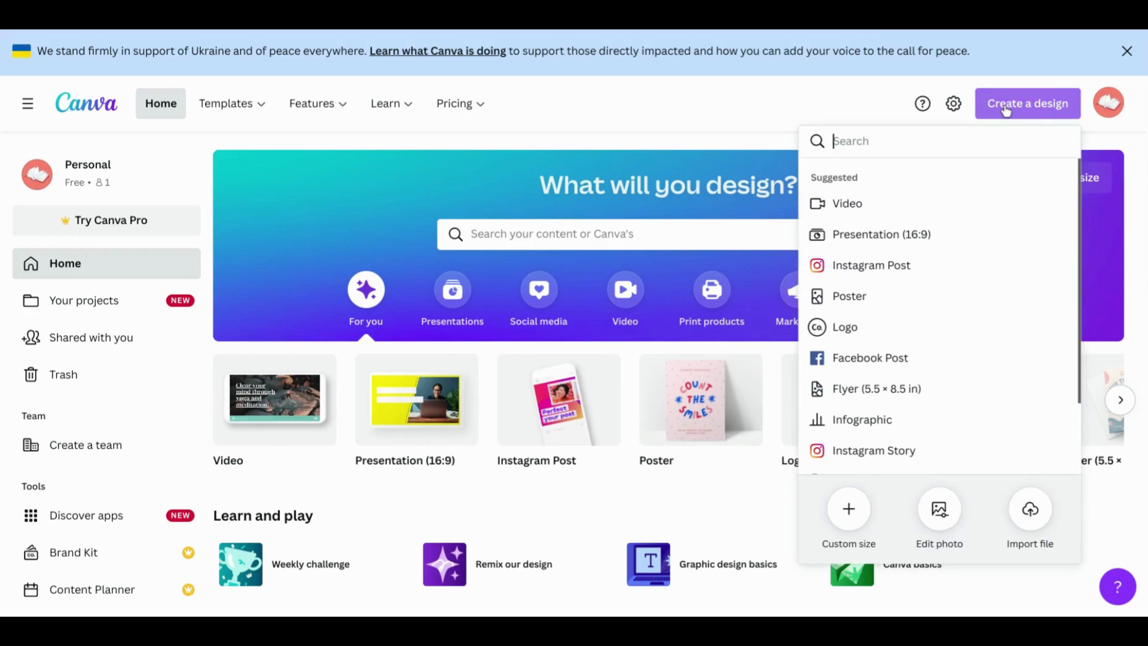
{"action": "left_click", "coordinate": [1039, 523]}
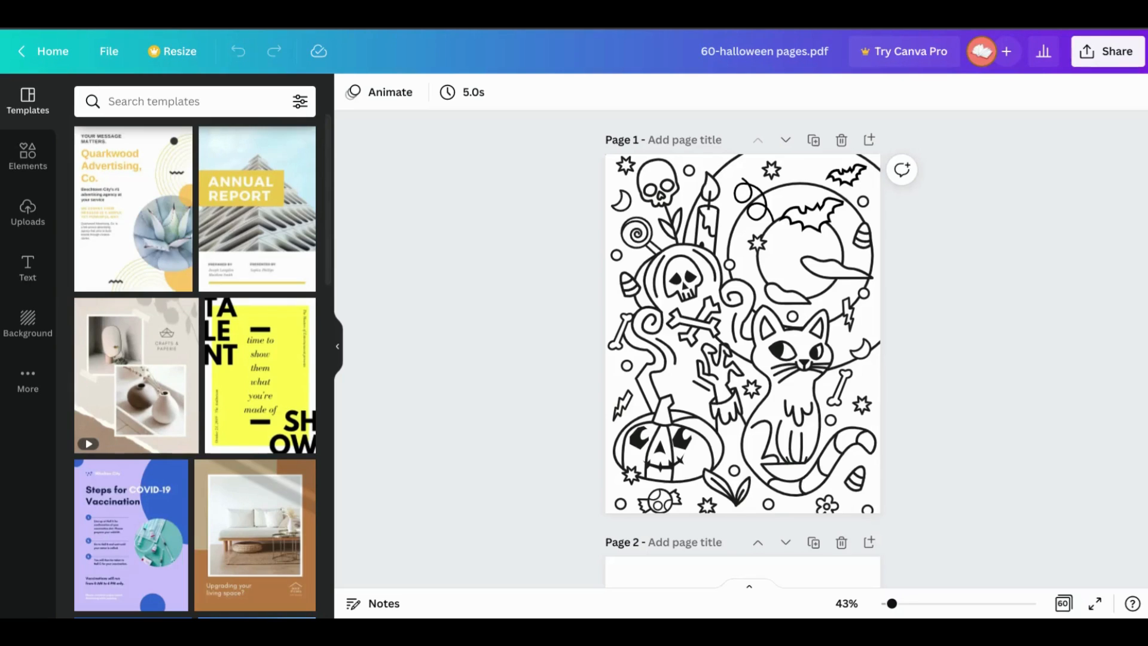
{"action": "left_click", "coordinate": [1063, 604]}
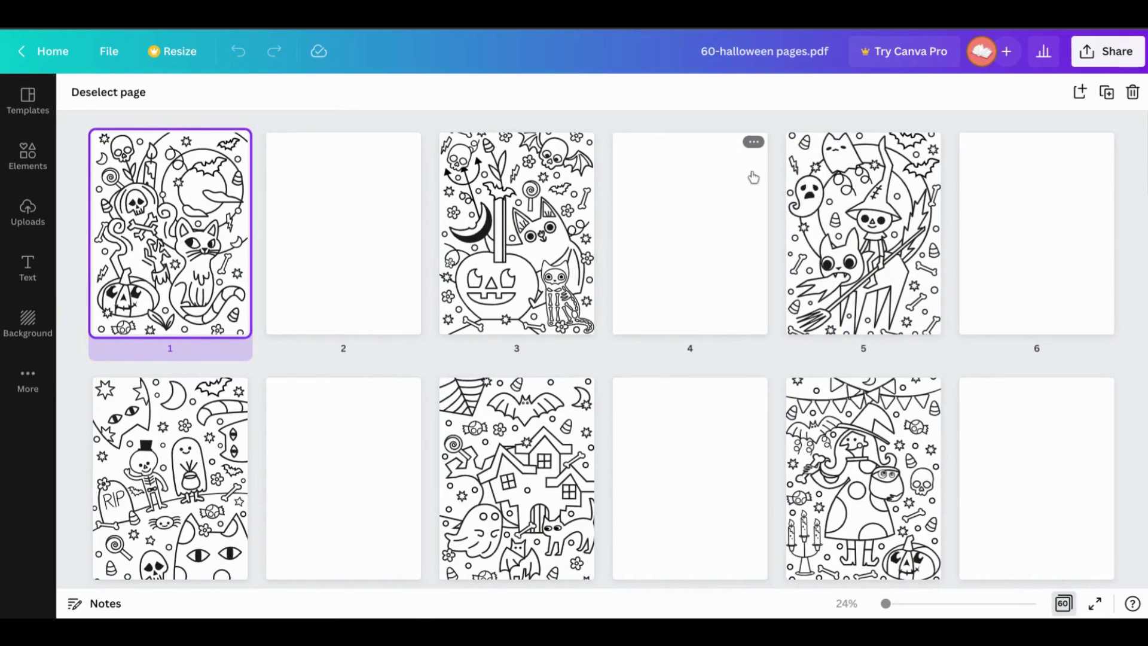
{"action": "left_click", "coordinate": [106, 93]}
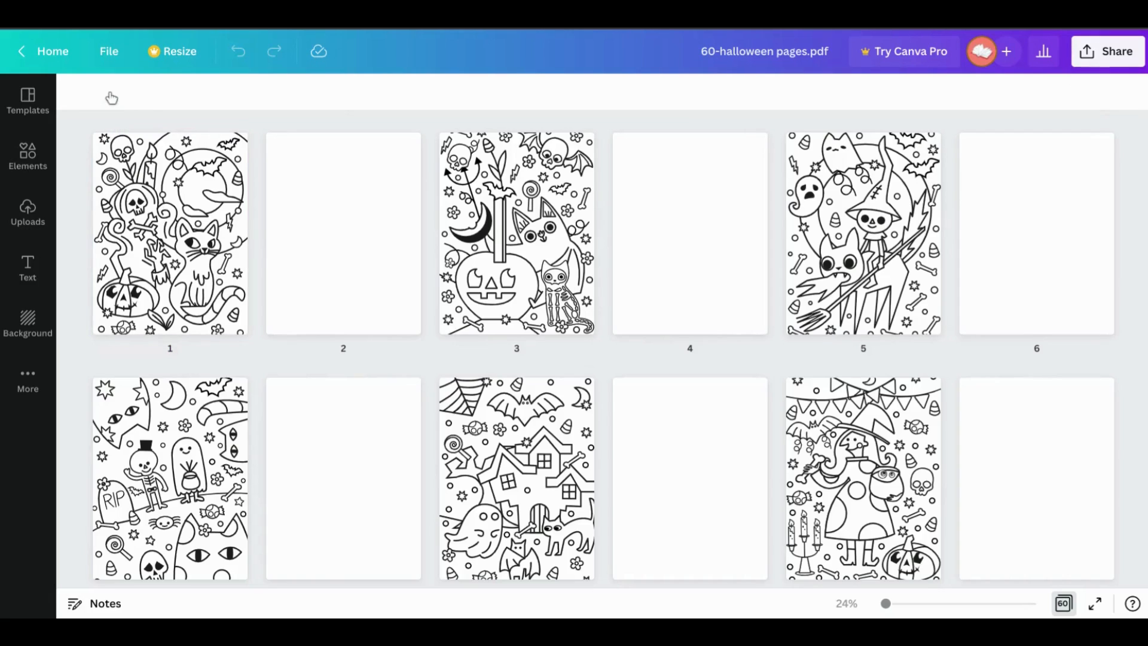
{"action": "left_click", "coordinate": [323, 197]}
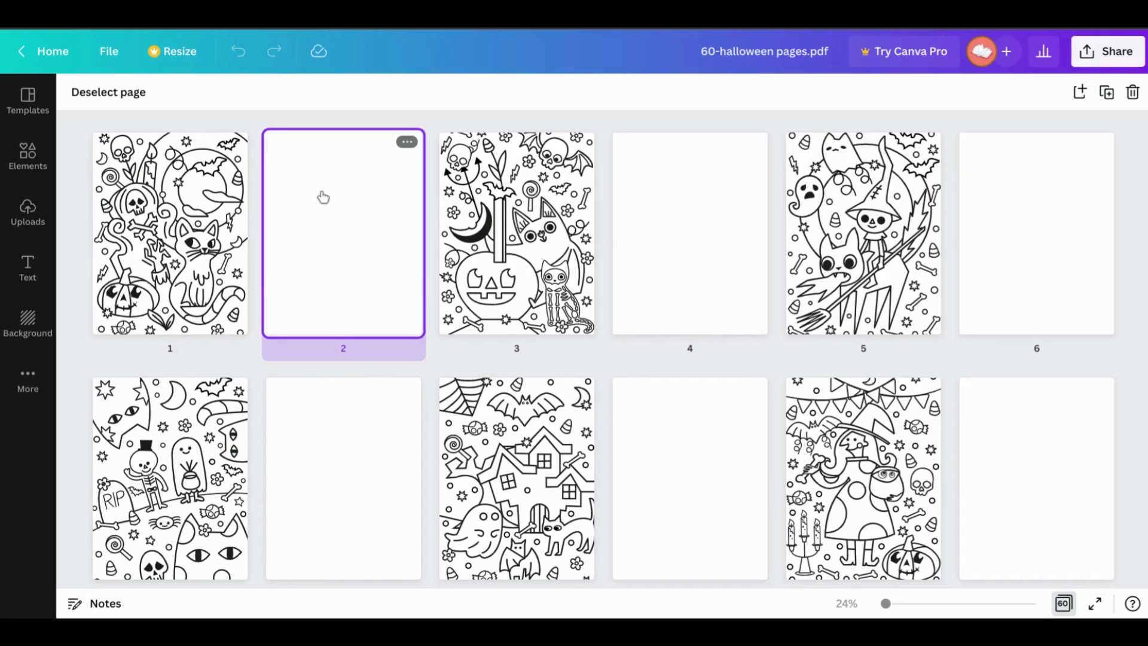
{"action": "right_click", "coordinate": [360, 210]}
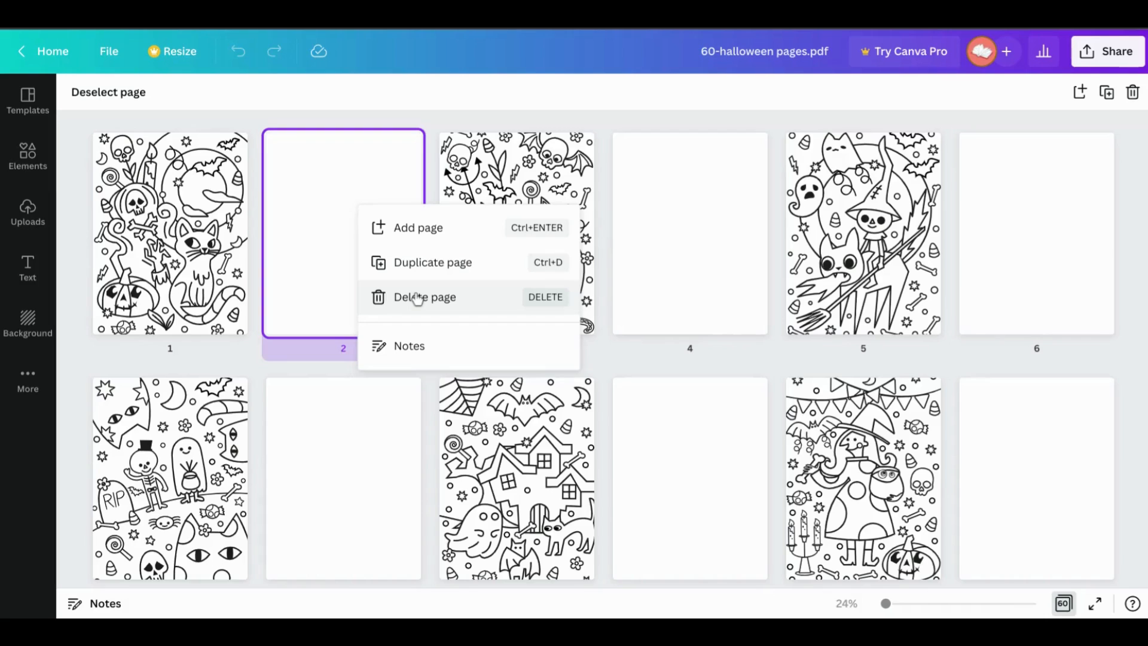
{"action": "left_click", "coordinate": [436, 131]}
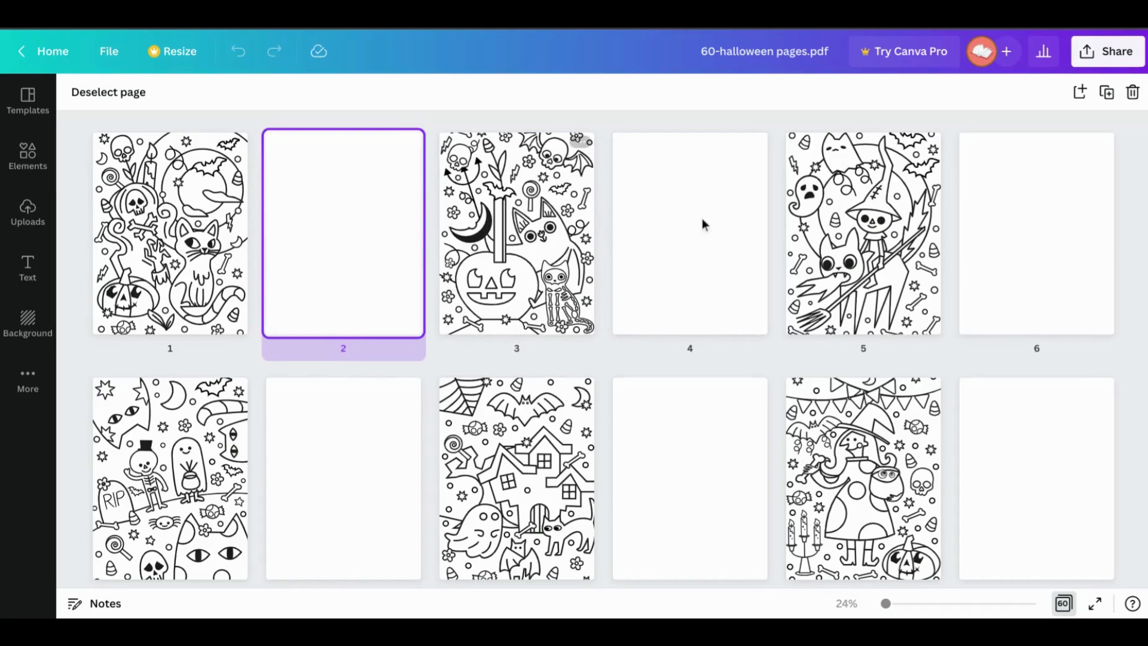
{"action": "left_click", "coordinate": [703, 231], "text": "shift"}
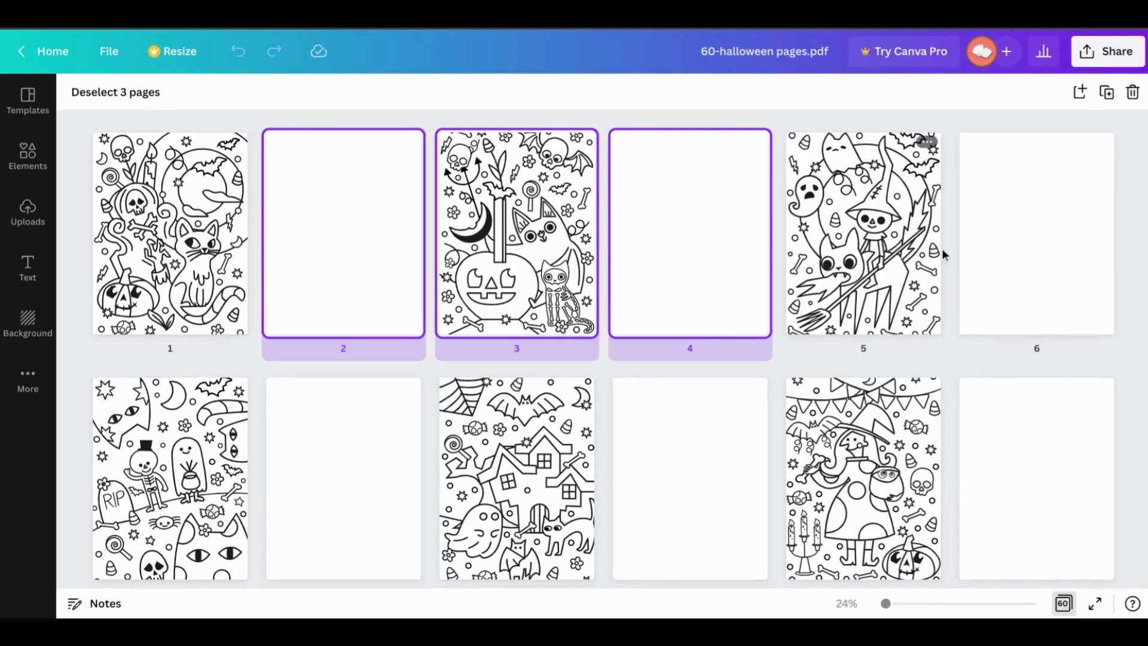
- Delete the blank pages 2, 4, 6, 8, 10 and 12 together, and undo the deletion
{"action": "left_click", "coordinate": [305, 179]}
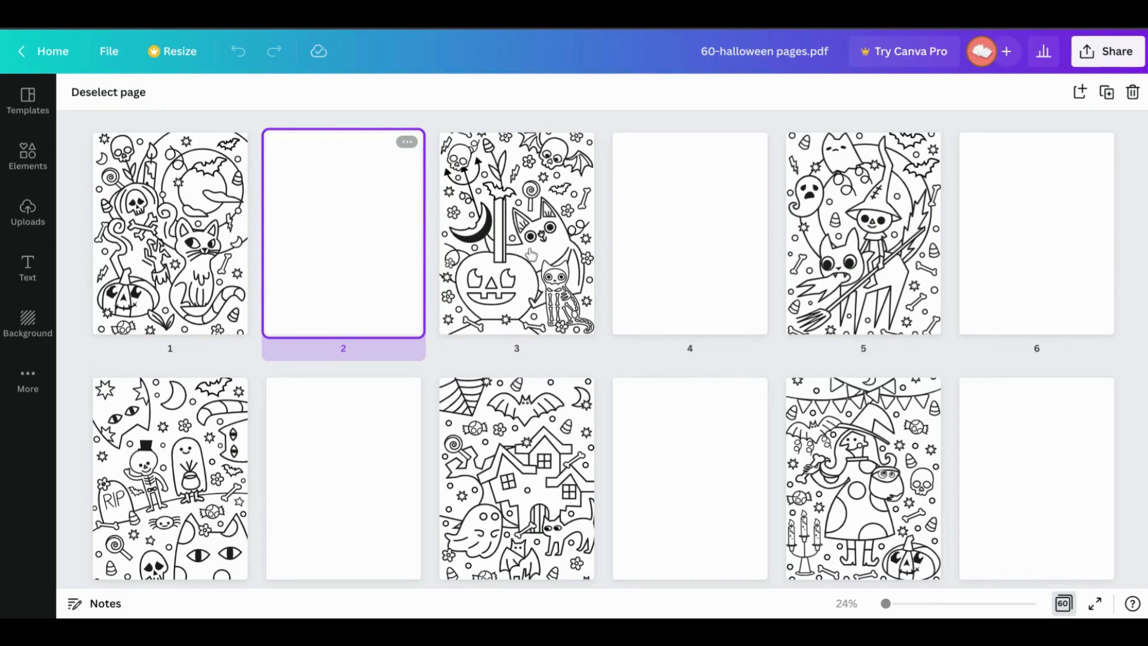
{"action": "left_click", "coordinate": [635, 268], "text": "ctrl"}
{"action": "left_click", "coordinate": [981, 261], "text": "ctrl"}
{"action": "left_click", "coordinate": [1007, 425], "text": "ctrl"}
{"action": "left_click", "coordinate": [680, 429], "text": "ctrl"}
{"action": "left_click", "coordinate": [373, 443], "text": "ctrl"}
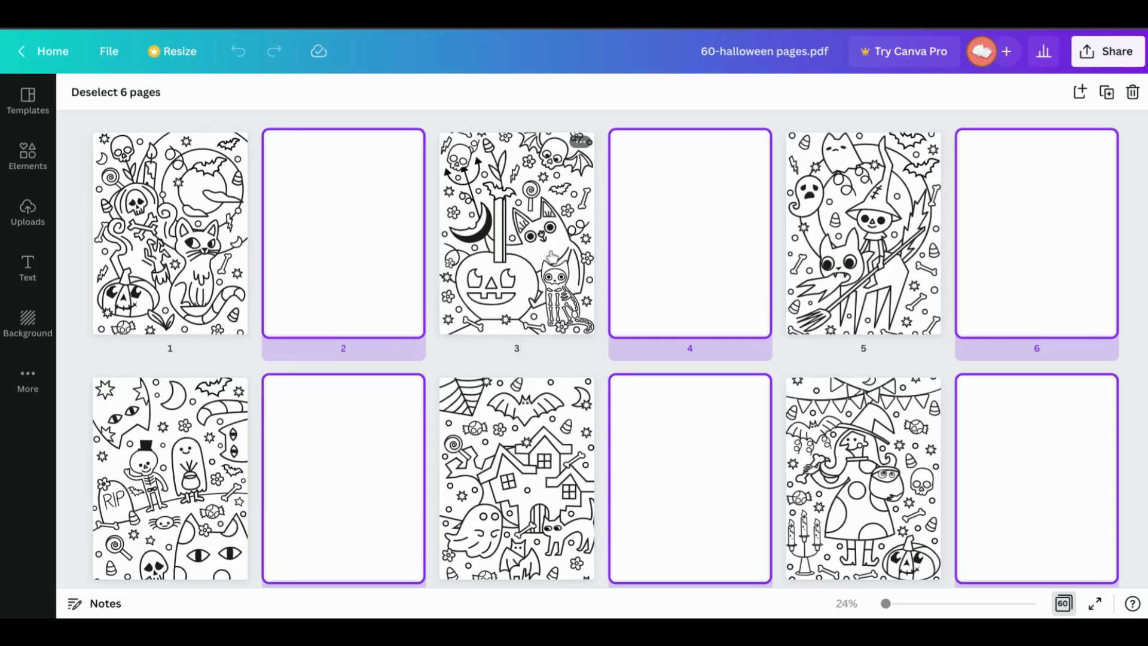
{"action": "right_click", "coordinate": [386, 224]}
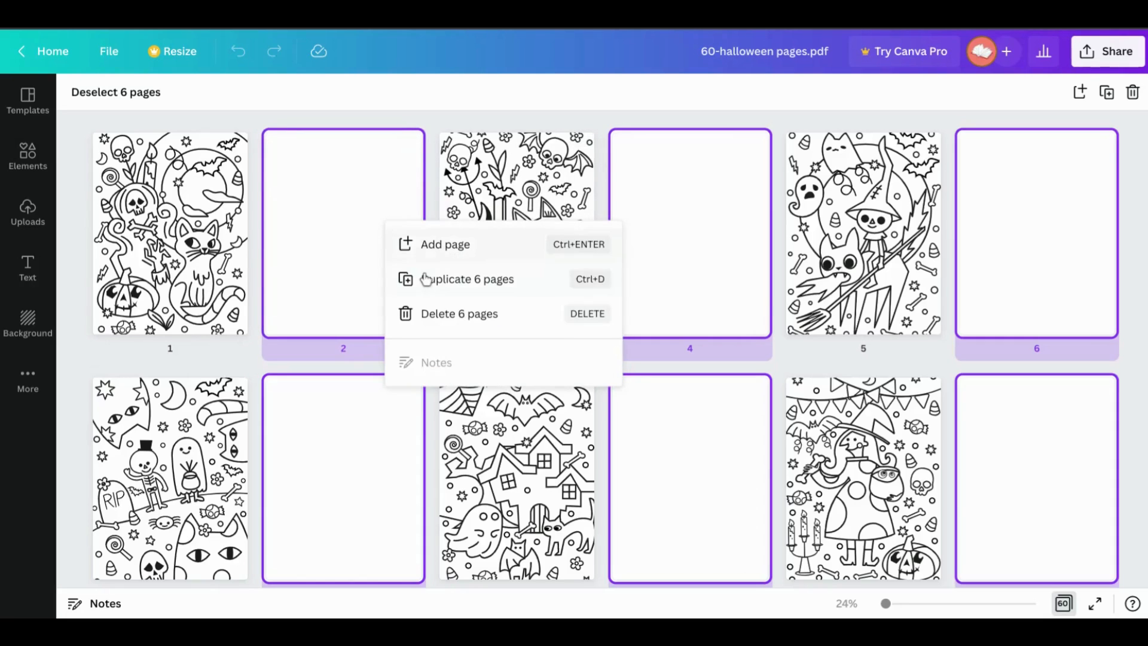
{"action": "left_click", "coordinate": [443, 313]}
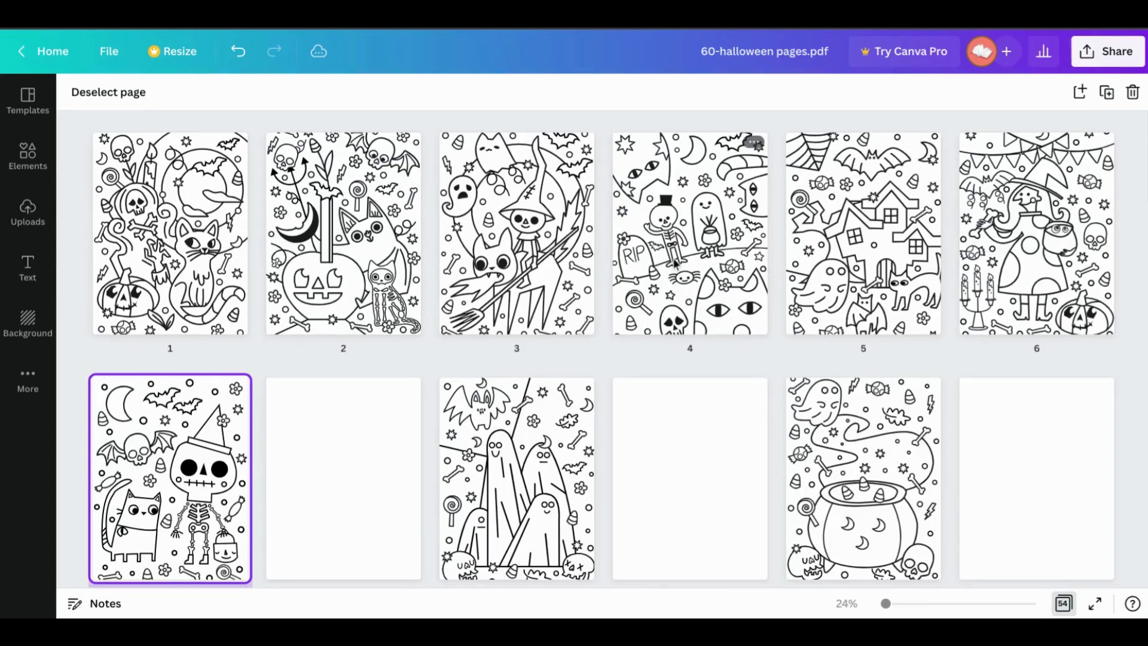
{"action": "left_click", "coordinate": [237, 53]}
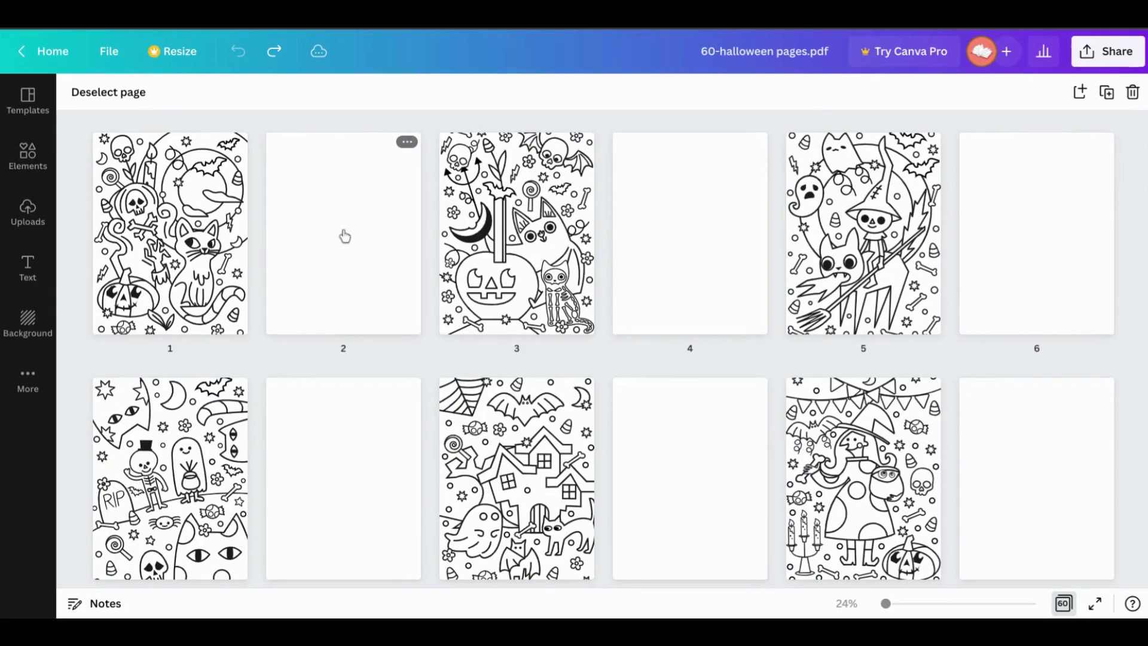
- Check the coloring page size given in the Halloween bundle's description on its product page
{"action": "mouse_move", "coordinate": [239, 244]}
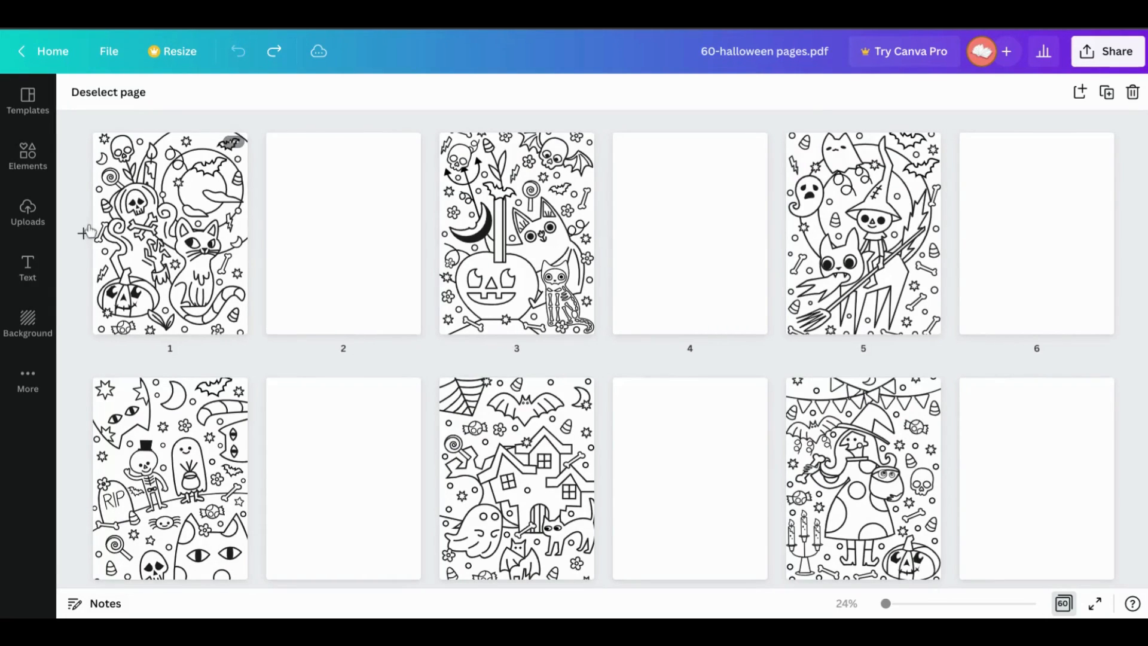
{"action": "mouse_move", "coordinate": [85, 234]}
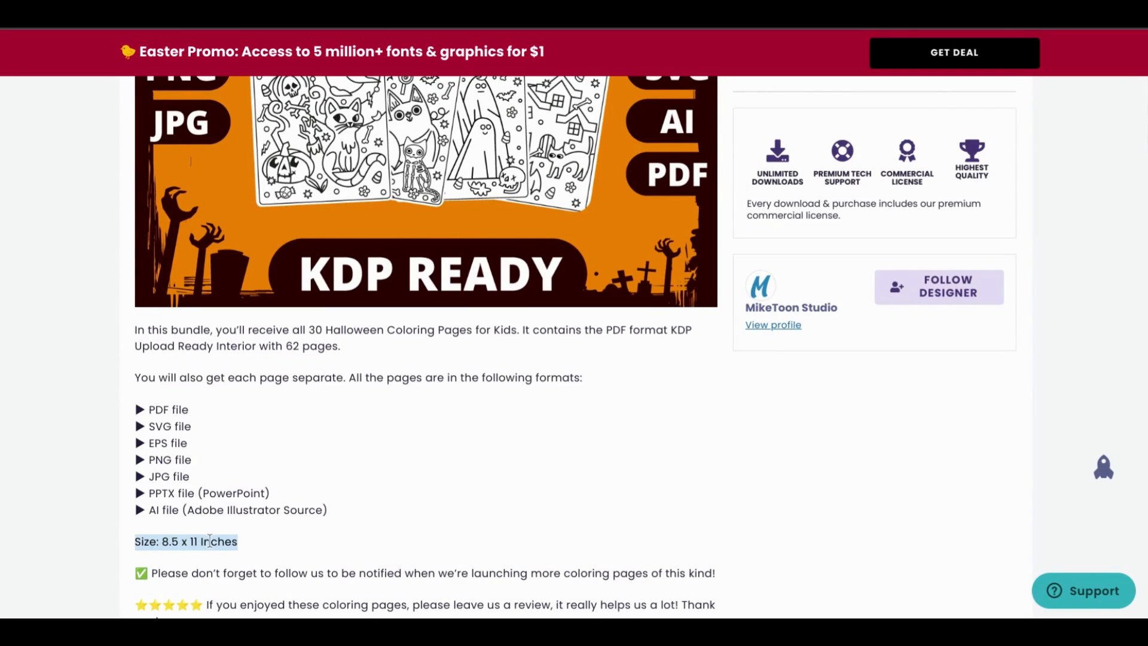
{"action": "scroll", "coordinate": [208, 540], "scroll_direction": "up", "scroll_amount": 2}
{"action": "scroll", "coordinate": [231, 511], "scroll_direction": "up", "scroll_amount": 2}
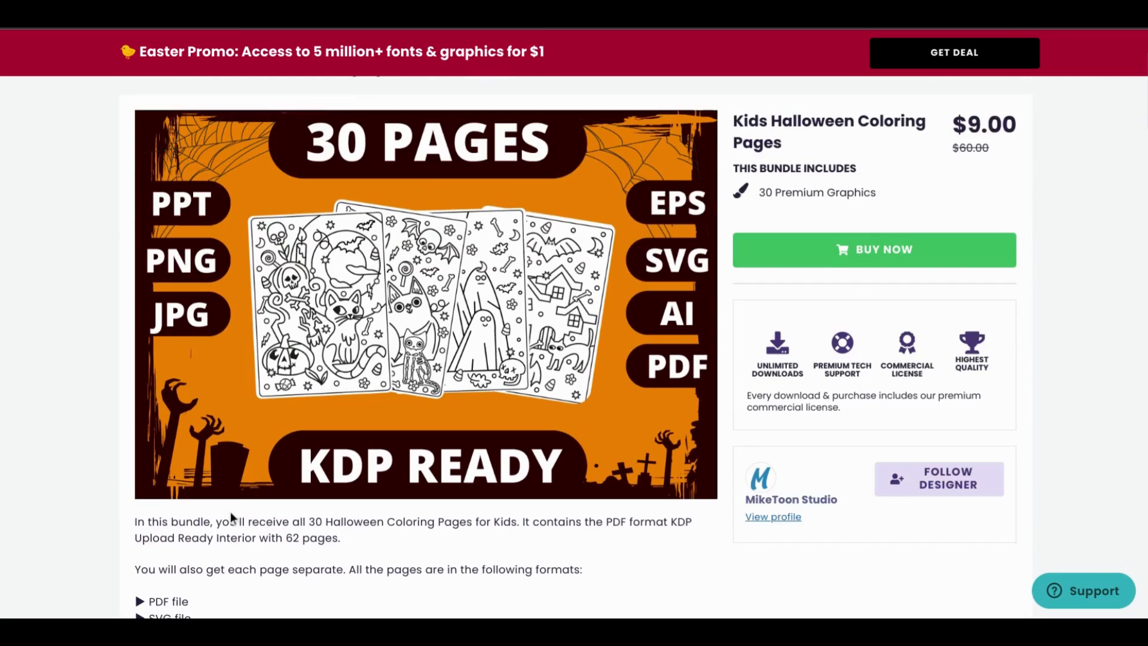
{"action": "scroll", "coordinate": [231, 511], "scroll_direction": "up", "scroll_amount": 1}
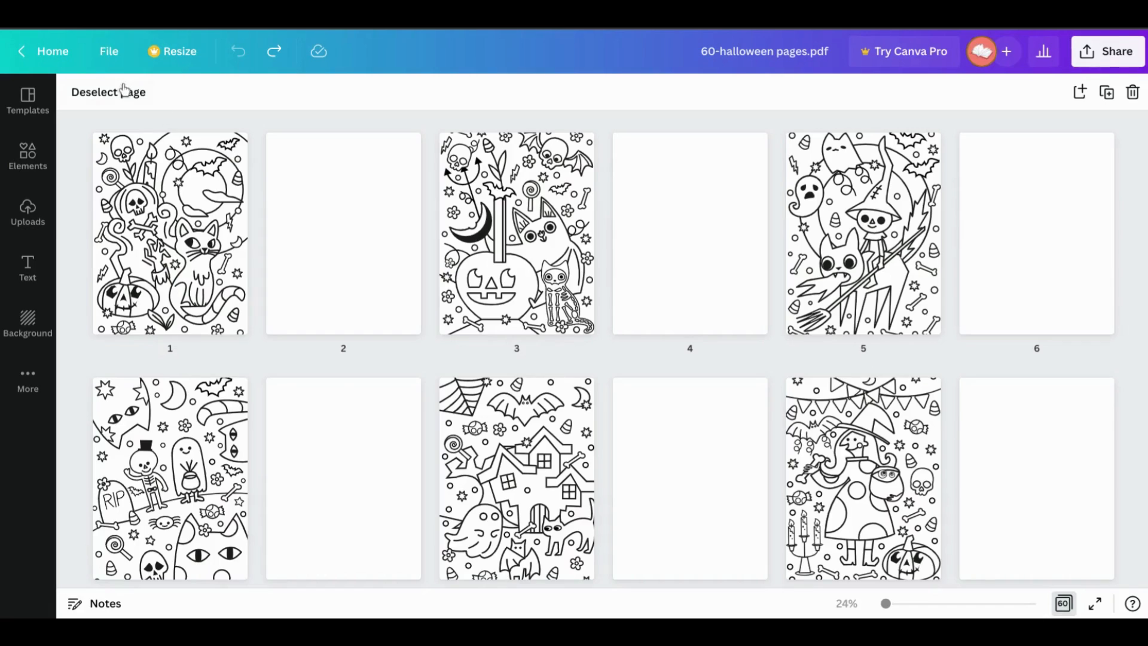
- Check the Canva design's pixel dimensions and convert its height of 1080 pixels to inches on UnitConverters.net
{"action": "left_click", "coordinate": [109, 52]}
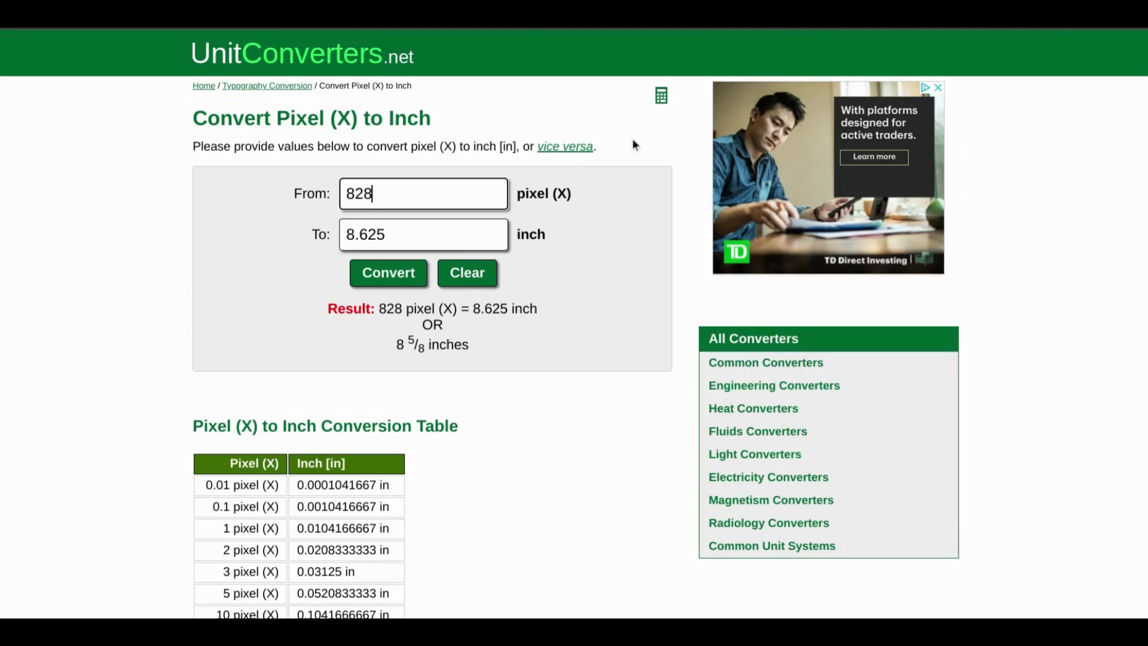
{"action": "left_click", "coordinate": [377, 196]}
{"action": "double_click", "coordinate": [399, 195]}
{"action": "type", "text": "1080"}
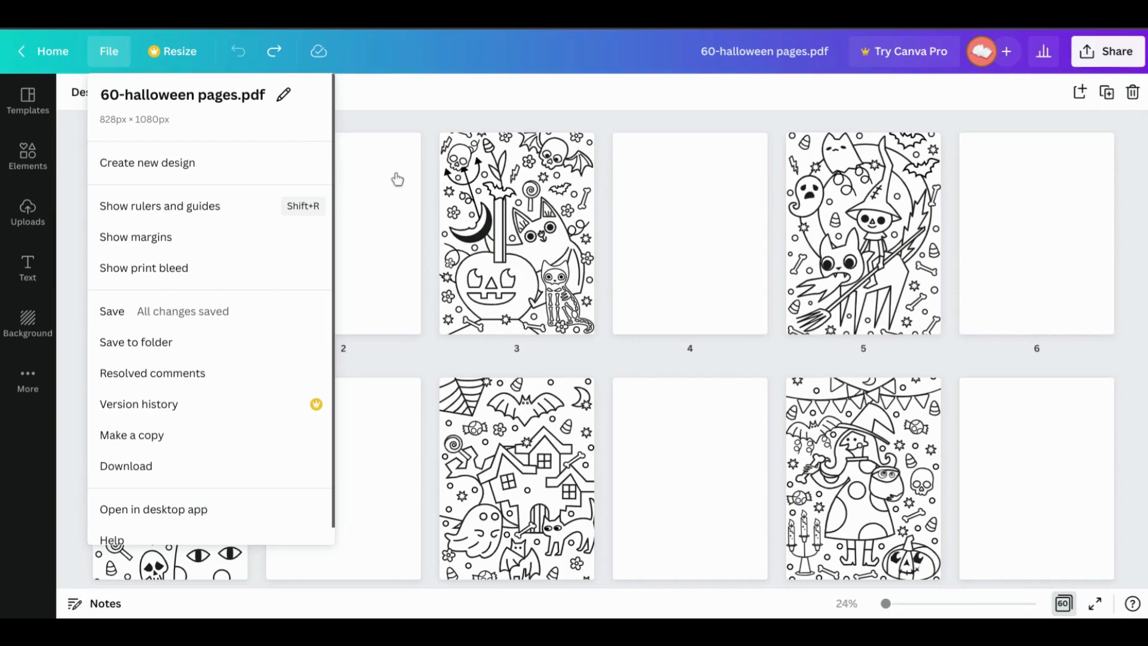
{"action": "mouse_move", "coordinate": [407, 146]}
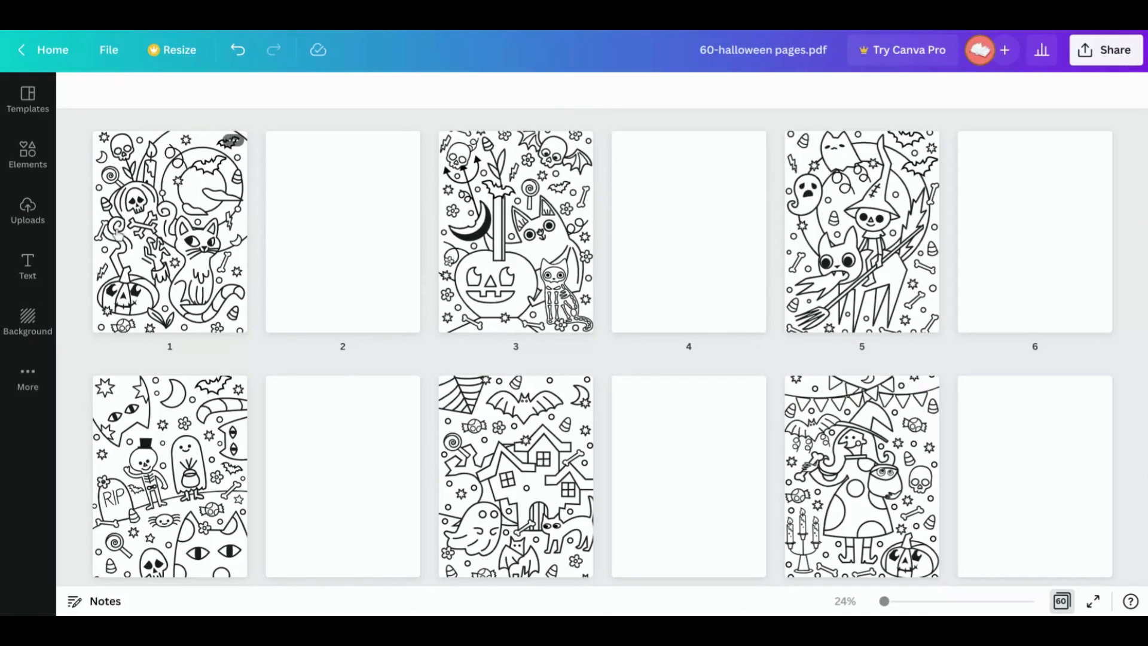
- Add two blank pages before the first coloring page and clear the page selection
{"action": "left_click", "coordinate": [84, 236]}
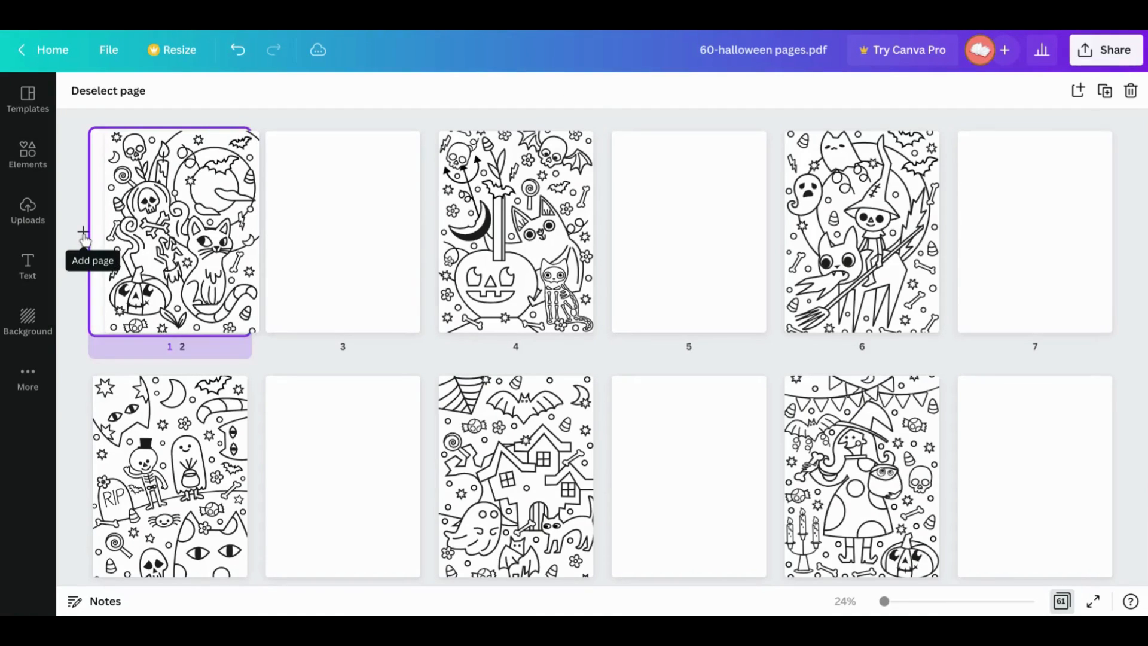
{"action": "left_click", "coordinate": [84, 235]}
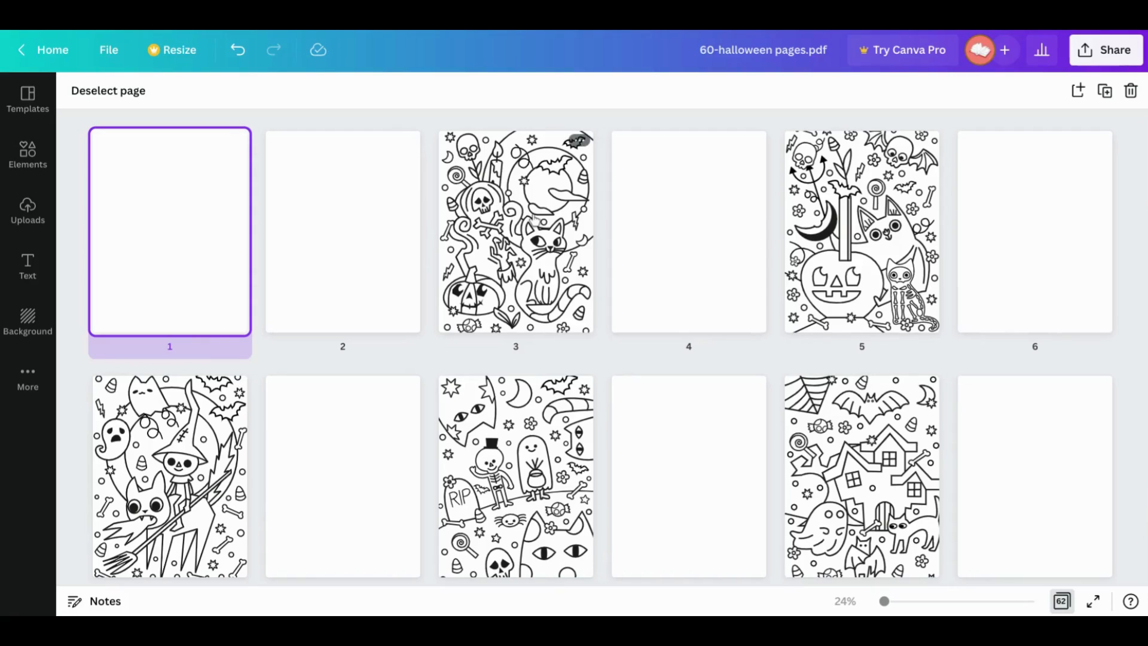
{"action": "left_click", "coordinate": [145, 94]}
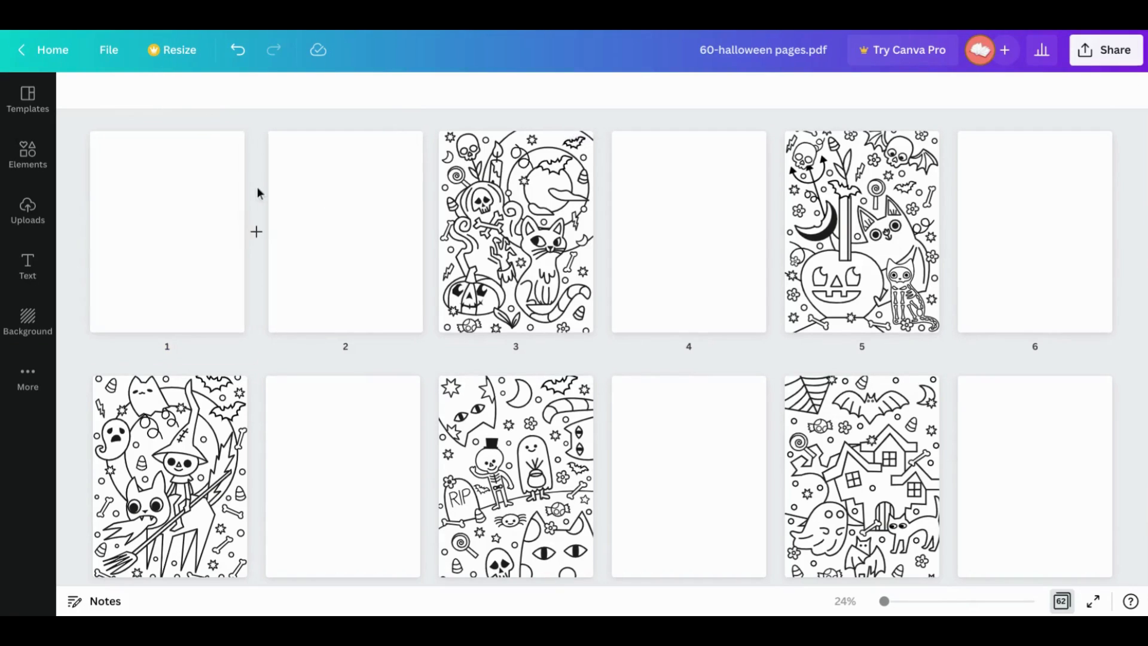
- Delete the blank second page and insert a new blank page between page 1 and the first coloring page
{"action": "left_click", "coordinate": [333, 207]}
{"action": "right_click", "coordinate": [333, 209]}
{"action": "left_click", "coordinate": [386, 297]}
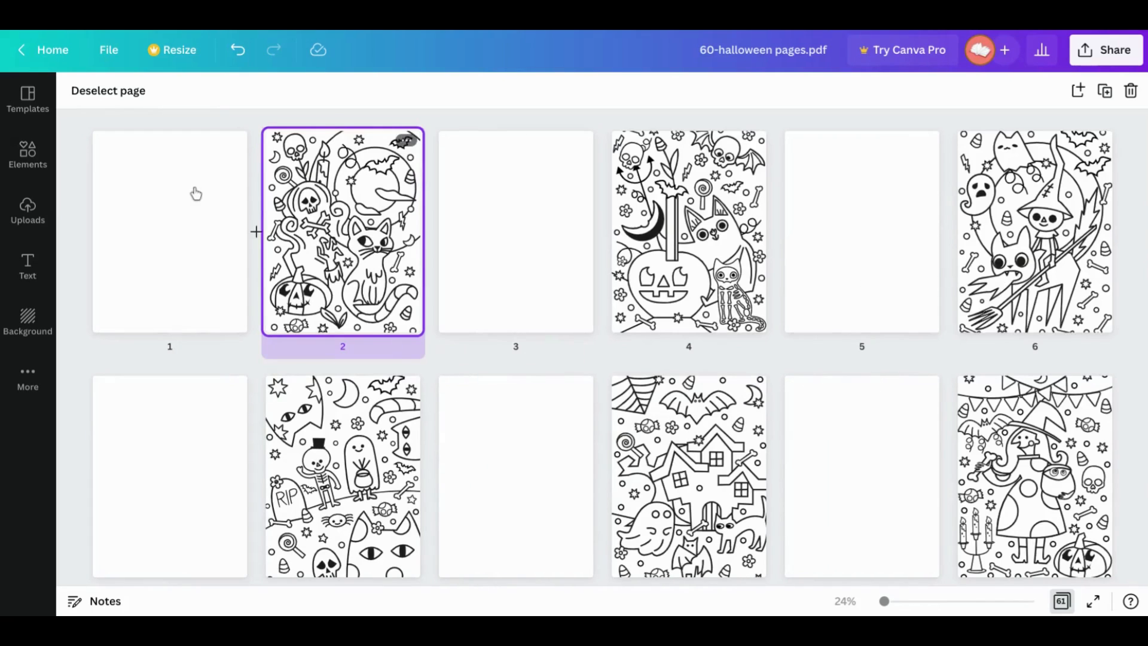
{"action": "left_click", "coordinate": [108, 90]}
{"action": "left_click", "coordinate": [258, 232]}
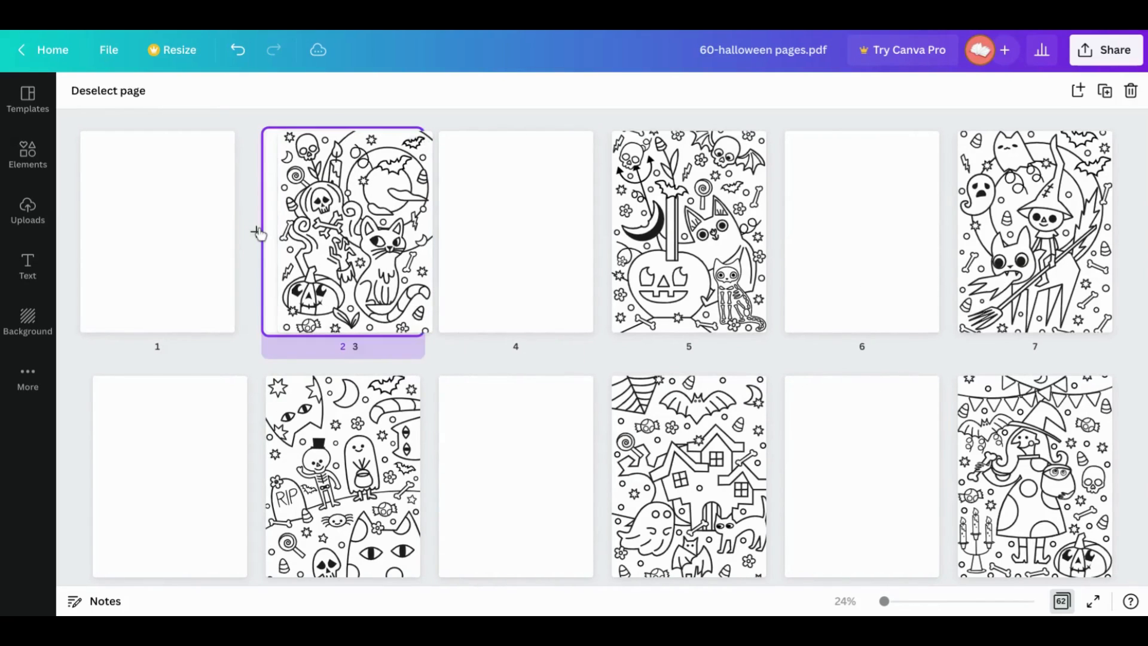
- Add a subheading on blank page 1 reading "© 2022 PENNAME ALL RIGHTS RESERVED"
{"action": "left_click", "coordinate": [194, 227]}
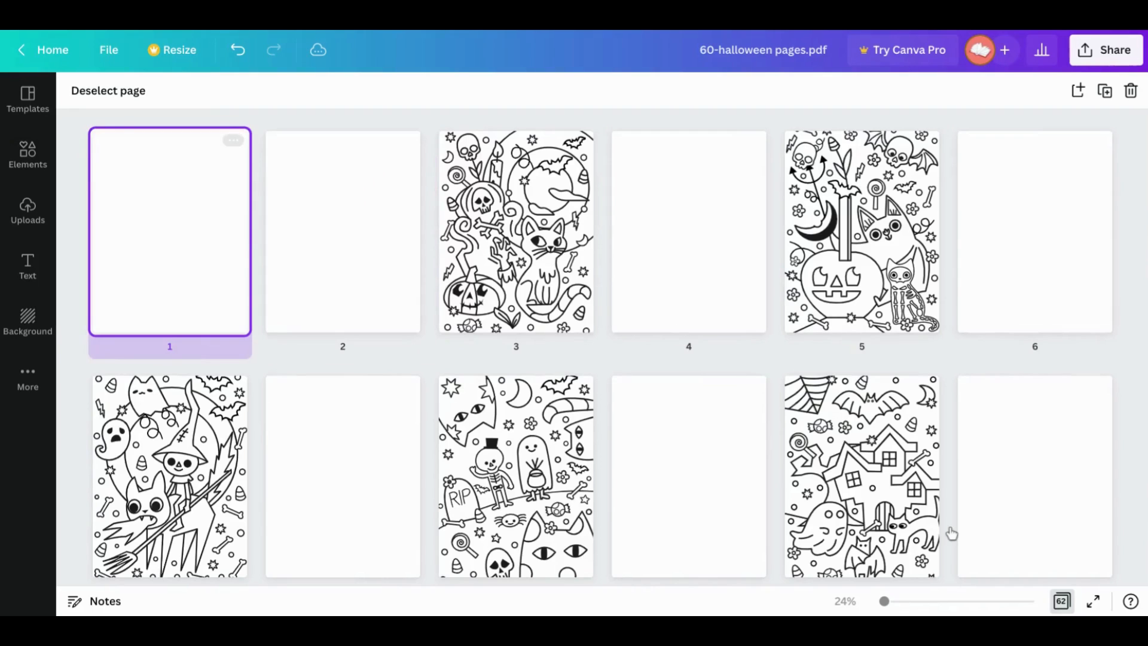
{"action": "left_click", "coordinate": [1062, 601]}
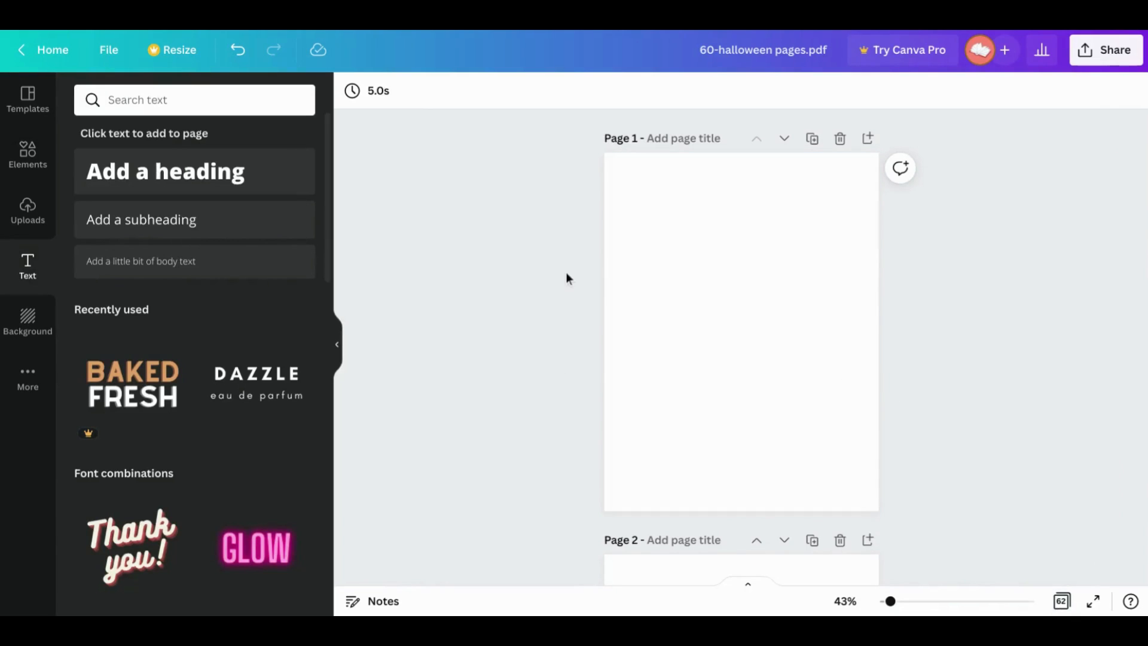
{"action": "left_click", "coordinate": [188, 232]}
{"action": "triple_click", "coordinate": [755, 332]}
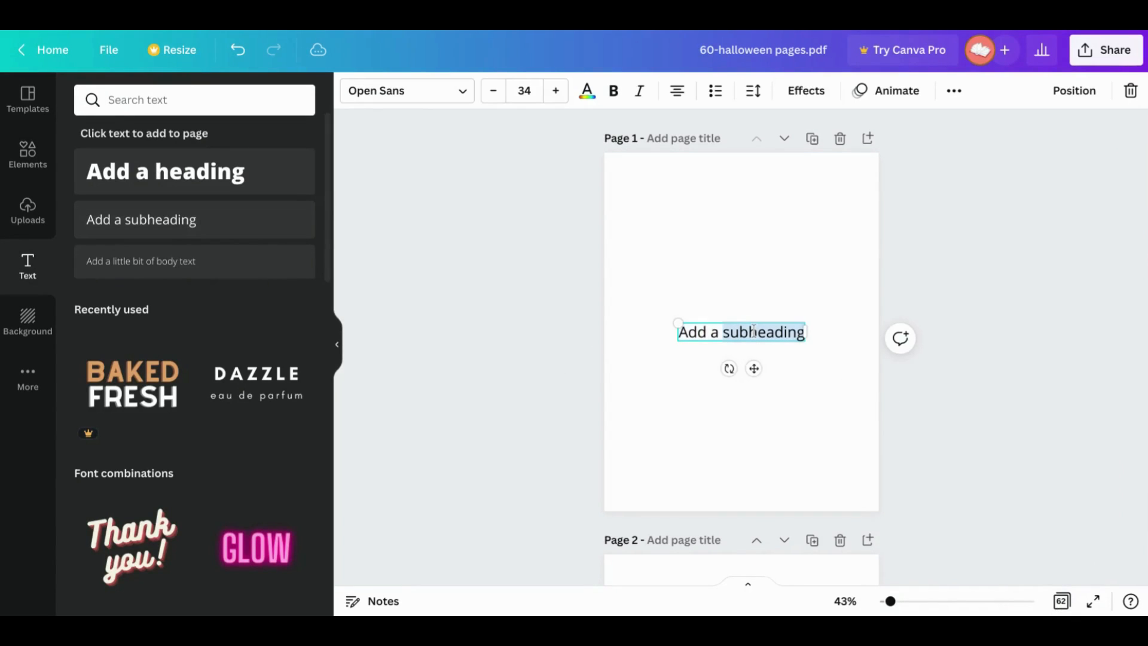
{"action": "type", "text": "C"}
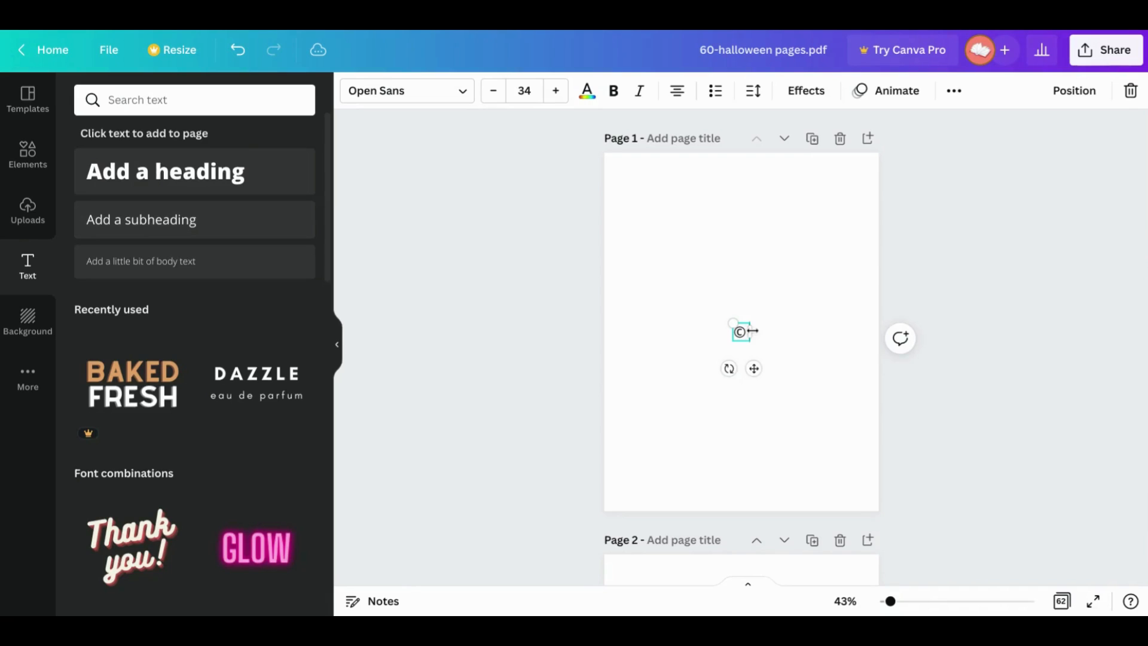
{"action": "type", "text": " 2022"}
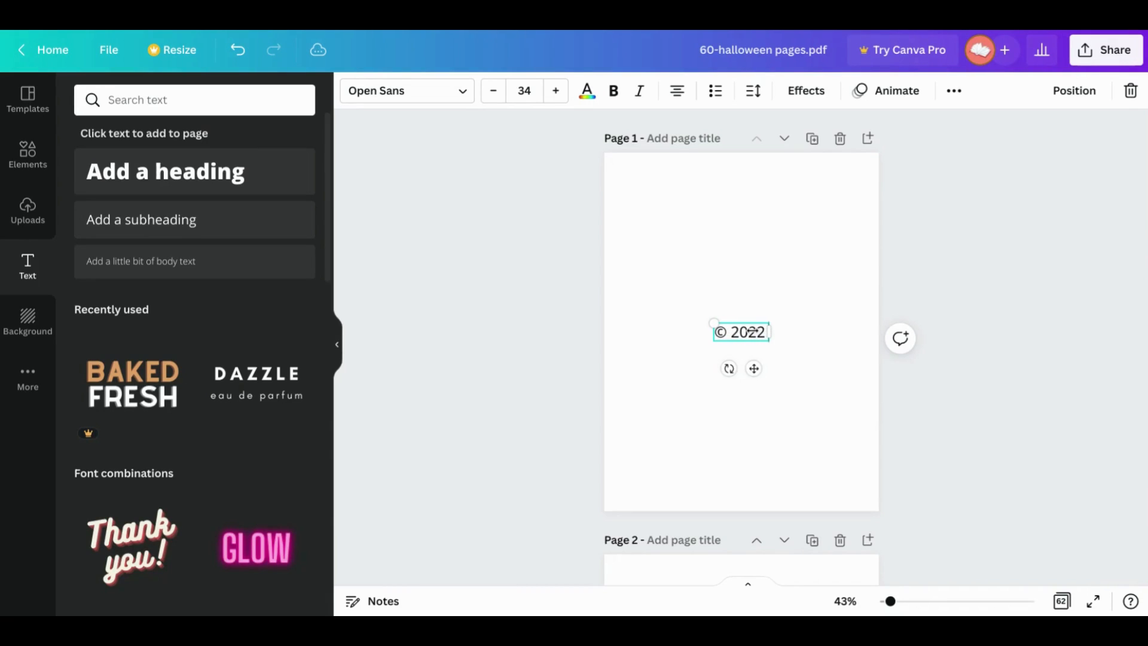
{"action": "type", "text": " PENN"}
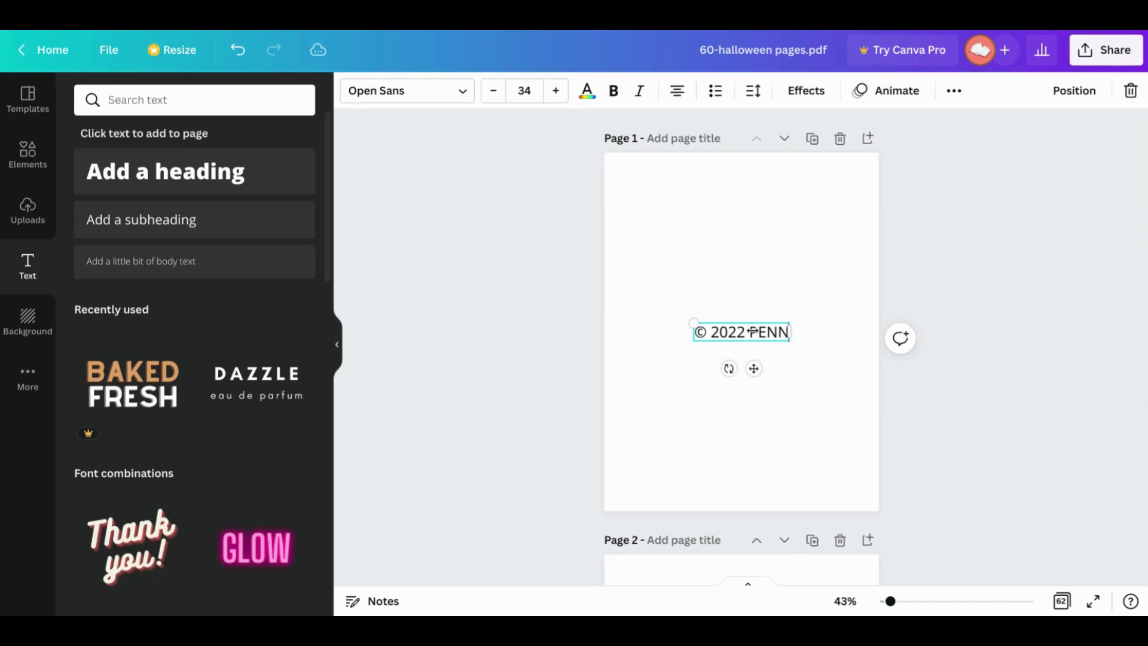
{"action": "type", "text": "AME ALL"}
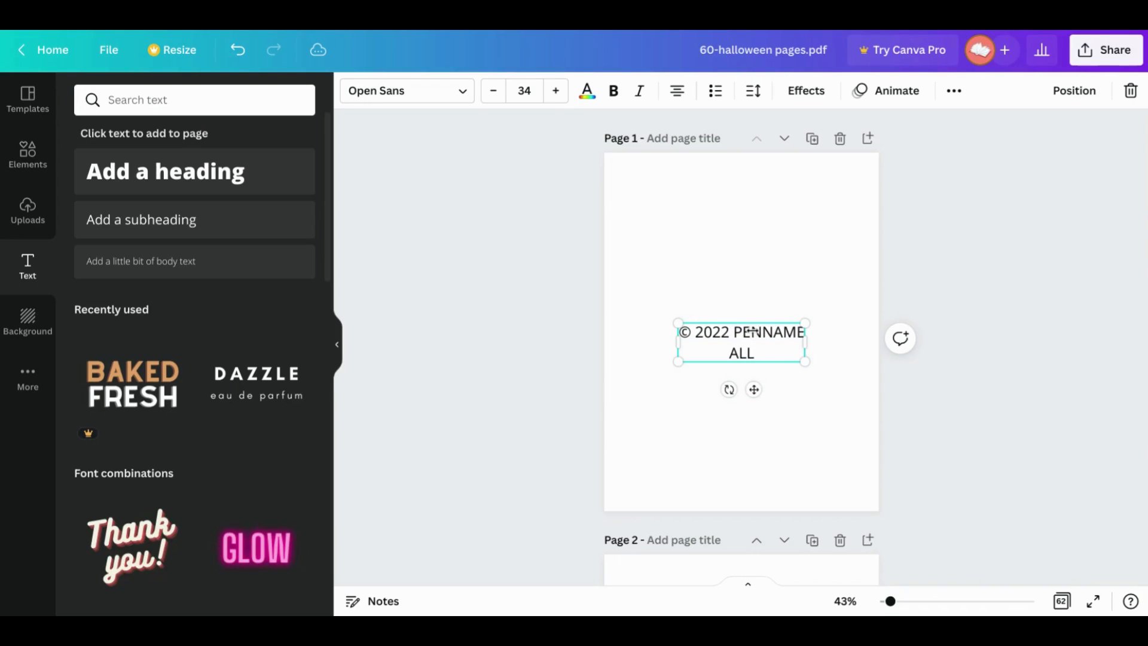
{"action": "type", "text": " RIGHTS RESERVED"}
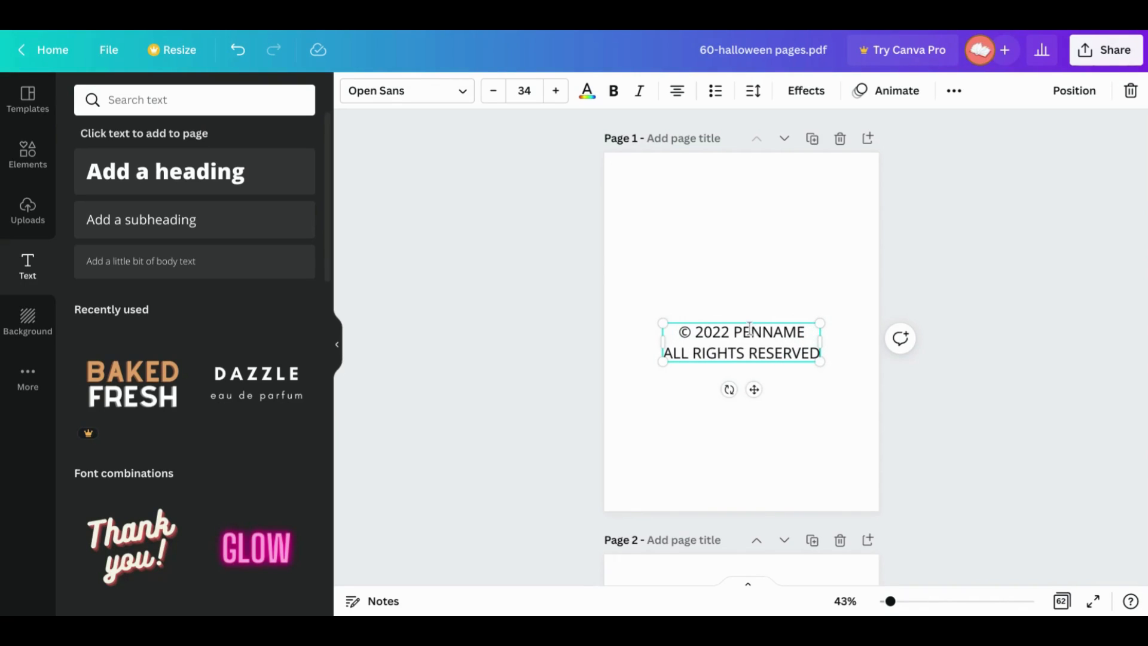
- Reduce the copyright text to font size 19 and move it down near the bottom edge of page 1
{"action": "key", "text": "ctrl+a"}
{"action": "left_click", "coordinate": [494, 91]}
{"action": "left_click", "coordinate": [494, 91]}
{"action": "left_click", "coordinate": [493, 91]}
{"action": "left_click", "coordinate": [493, 91]}
{"action": "left_click", "coordinate": [494, 91]}
{"action": "left_click", "coordinate": [494, 91]}
{"action": "left_click", "coordinate": [494, 91]}
{"action": "left_click", "coordinate": [494, 91]}
{"action": "left_click", "coordinate": [493, 91]}
{"action": "left_click", "coordinate": [494, 91]}
{"action": "left_click", "coordinate": [494, 90]}
{"action": "left_click", "coordinate": [494, 90]}
{"action": "left_click", "coordinate": [494, 91]}
{"action": "left_click", "coordinate": [494, 91]}
{"action": "left_click", "coordinate": [494, 91]}
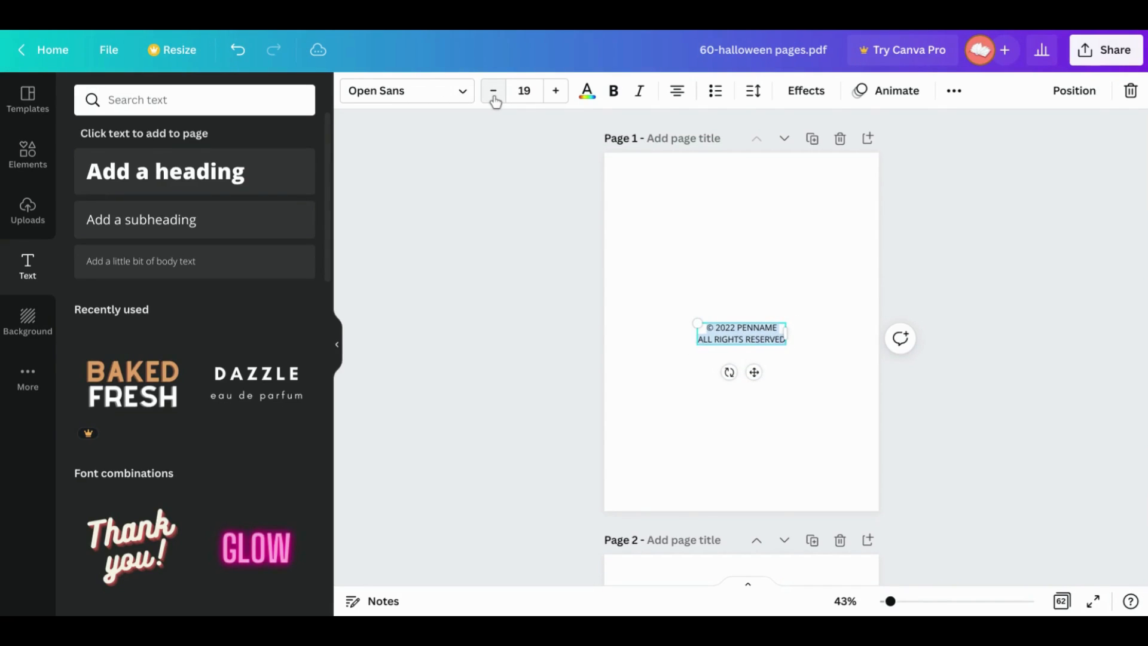
{"action": "left_click_drag", "start_coordinate": [755, 374], "coordinate": [756, 512]}
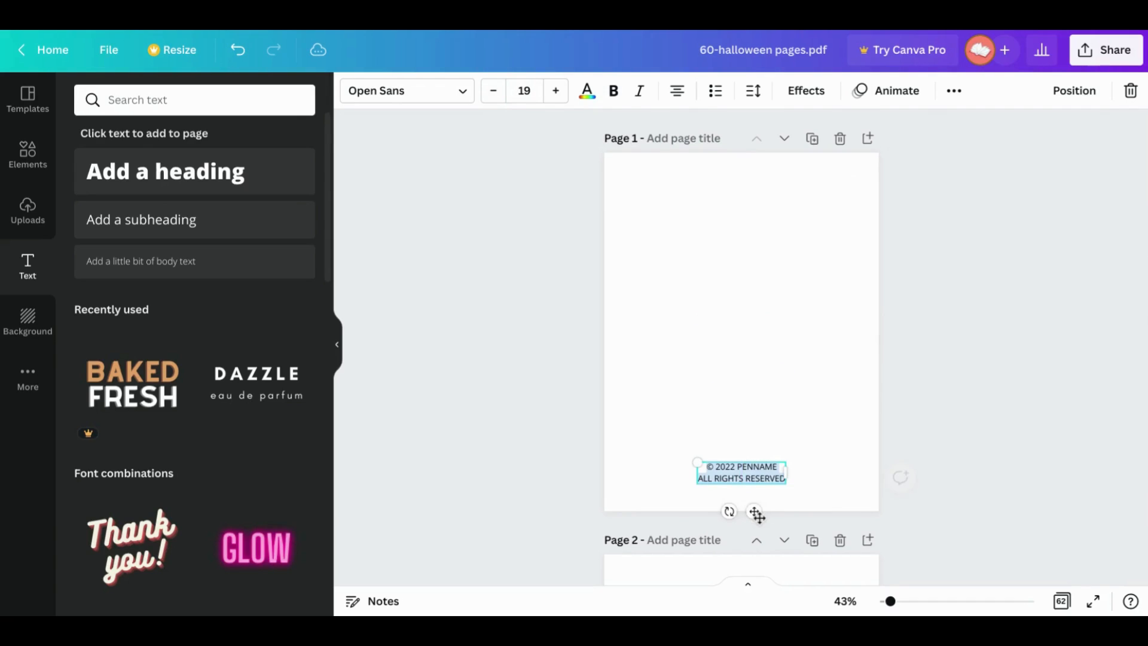
{"action": "left_click", "coordinate": [759, 398]}
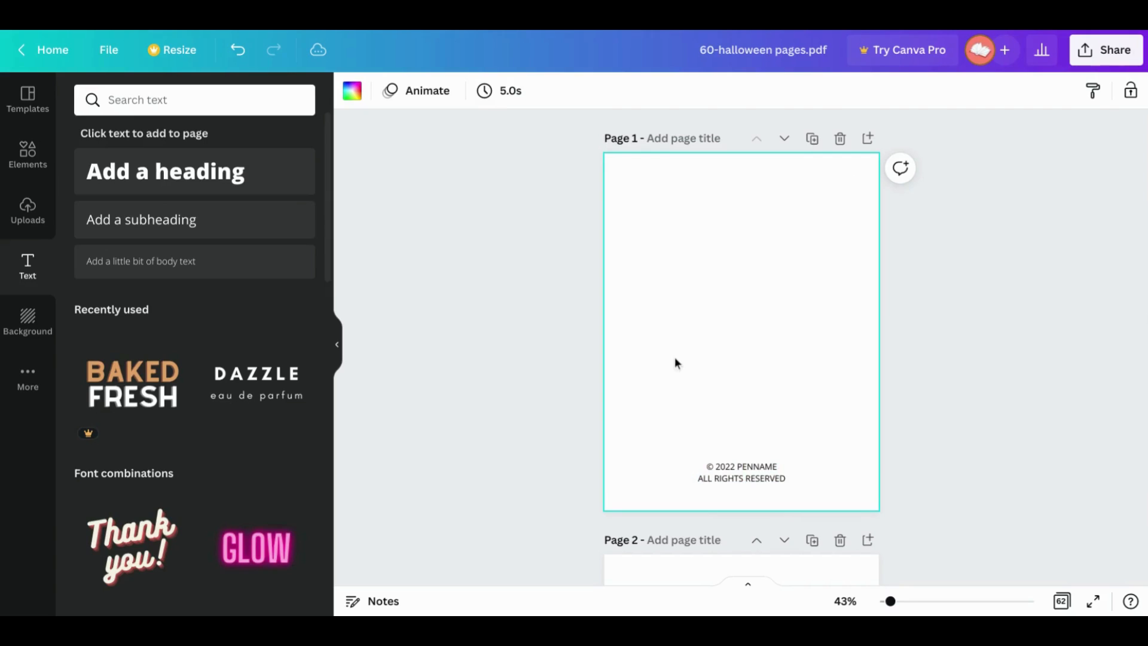
- Add a heading on page 1 reading "KIDS HALLOWEEN COLORING BOOK"
{"action": "left_click", "coordinate": [175, 187]}
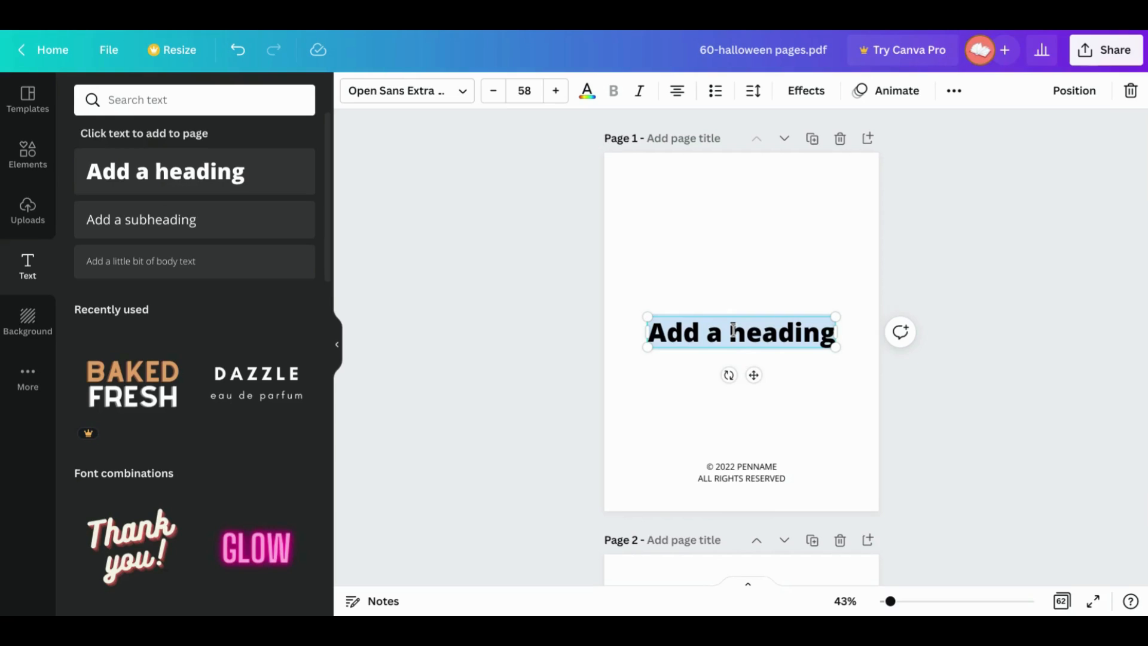
{"action": "type", "text": "KIDS"}
{"action": "key", "text": "Return"}
{"action": "type", "text": "HALLOW"}
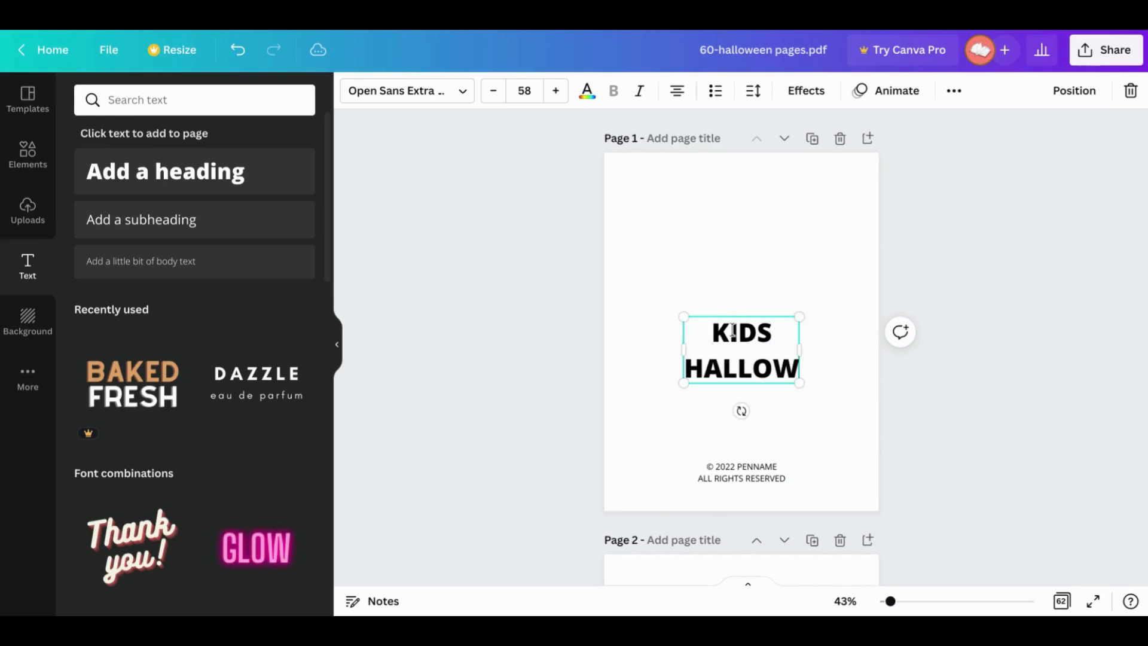
{"action": "type", "text": "EEN COLORING"}
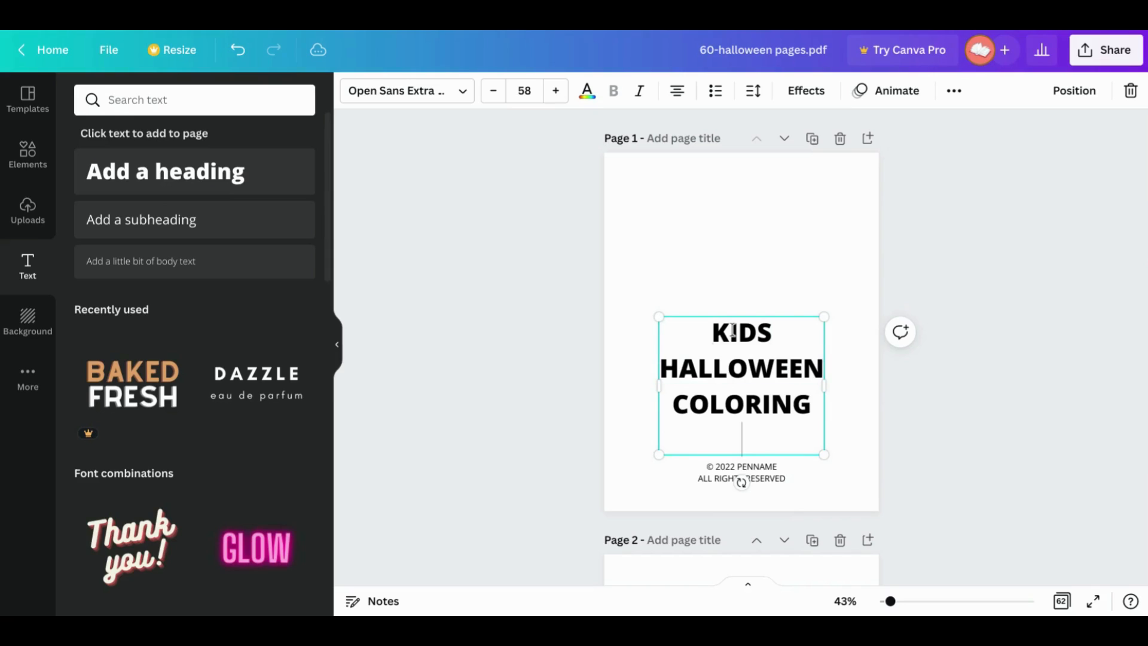
{"action": "type", "text": " BOOK"}
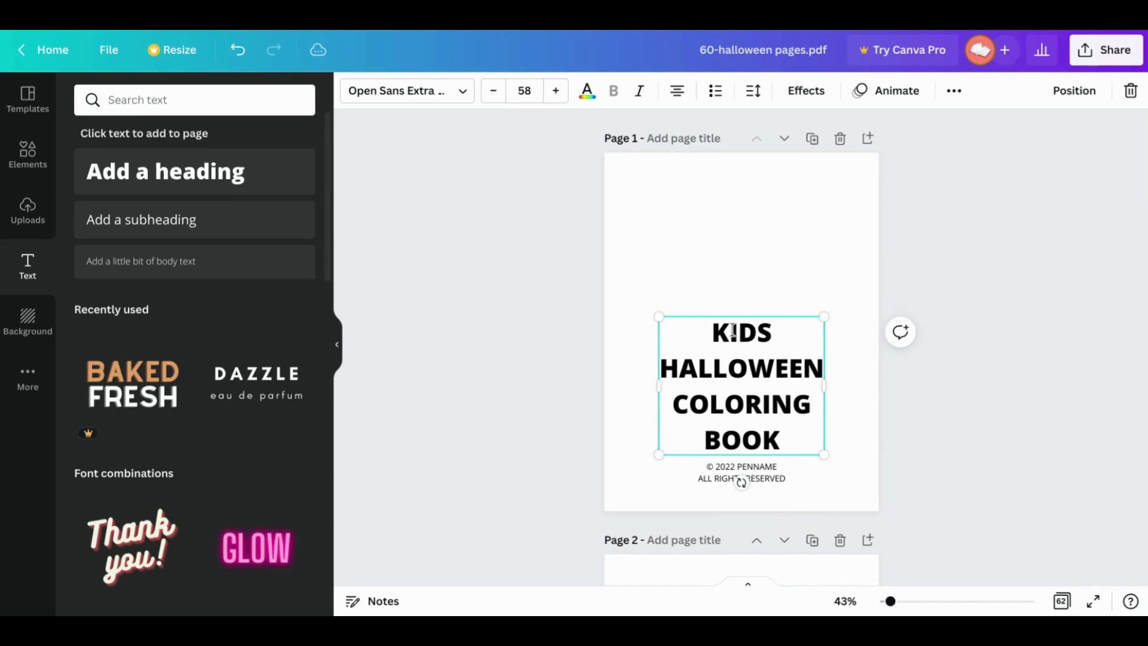
- Set the heading's font to Jeepers and increase its size to 84
{"action": "key", "text": "ctrl+a"}
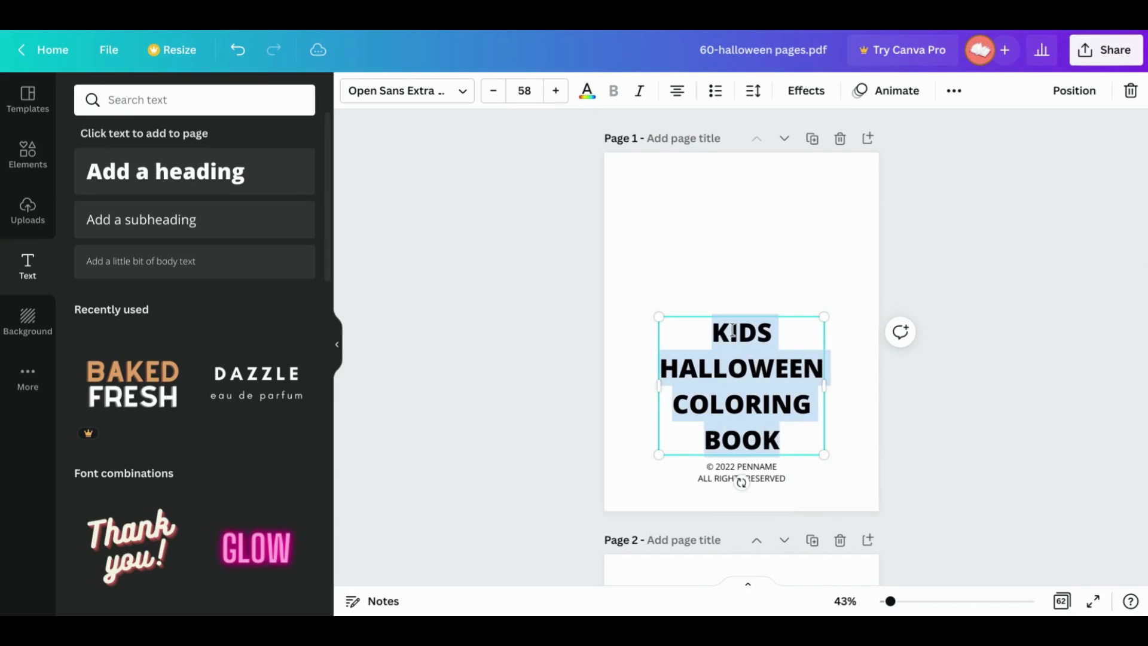
{"action": "left_click", "coordinate": [368, 96]}
{"action": "type", "text": "JEEPER"}
{"action": "left_click", "coordinate": [137, 179]}
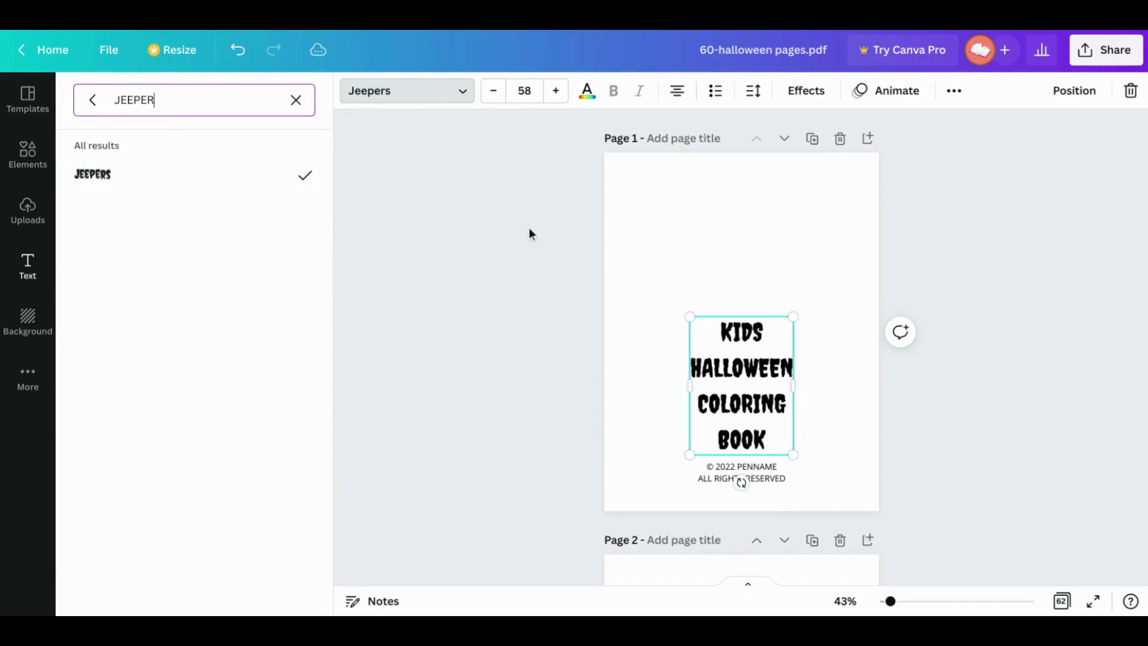
{"action": "left_click", "coordinate": [567, 95]}
{"action": "left_click", "coordinate": [567, 95]}
{"action": "left_click", "coordinate": [567, 95]}
{"action": "left_click", "coordinate": [567, 95]}
{"action": "left_click", "coordinate": [567, 94]}
{"action": "left_click", "coordinate": [567, 94]}
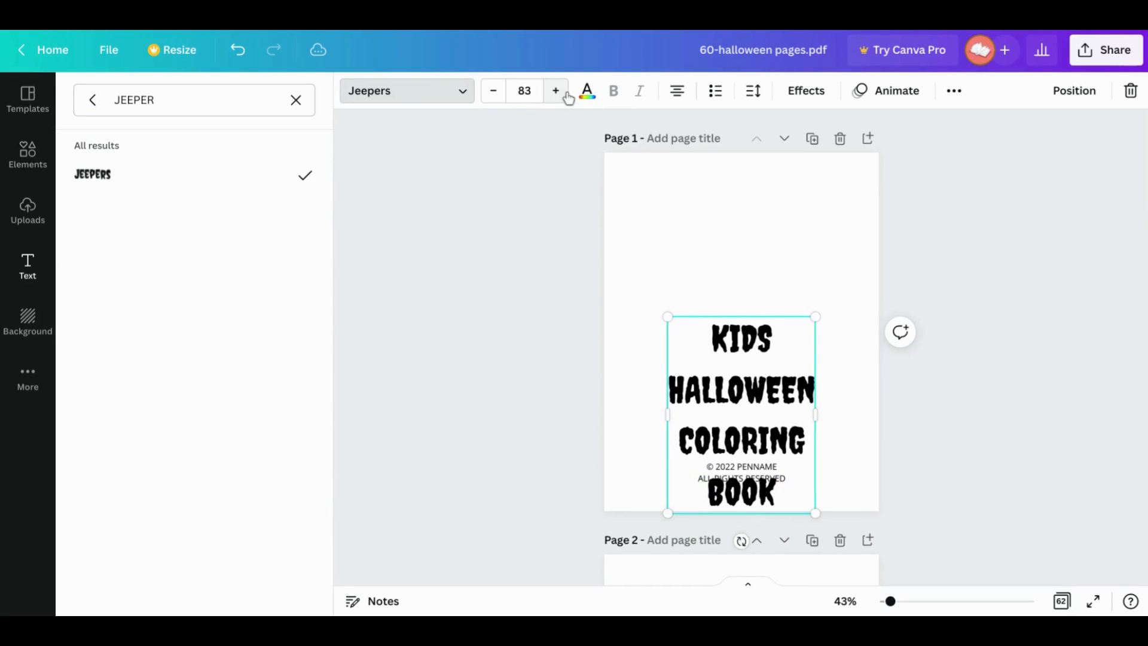
- Move the heading up on page 1 so it sits clear of the copyright text
{"action": "left_click", "coordinate": [762, 389]}
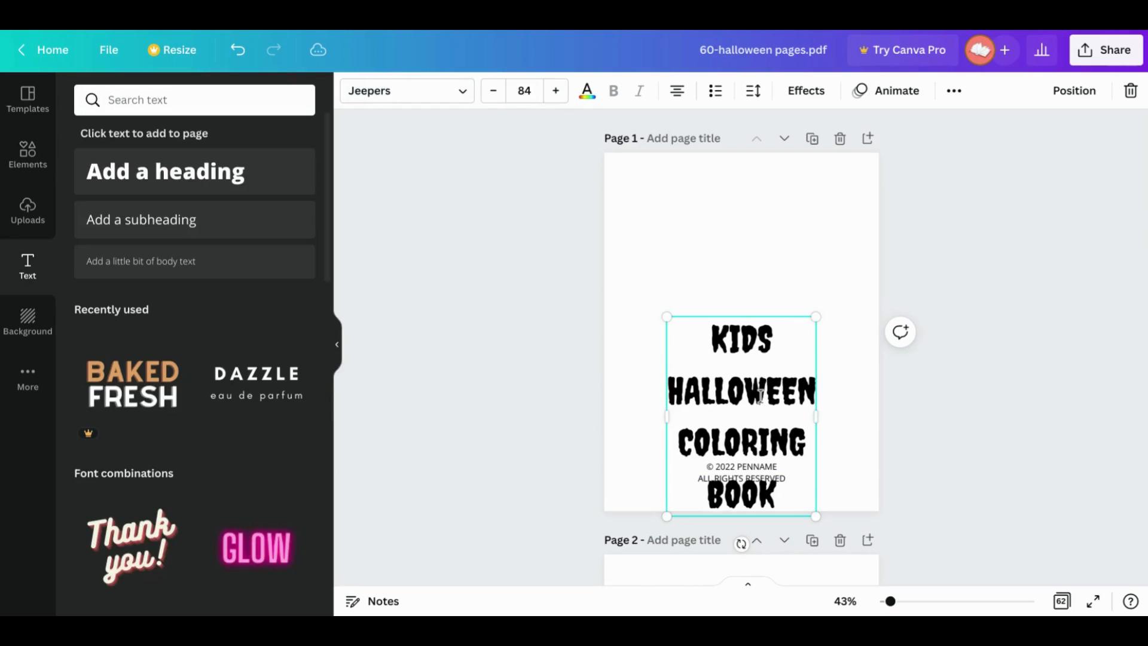
{"action": "left_click", "coordinate": [848, 245]}
{"action": "left_click_drag", "start_coordinate": [769, 374], "coordinate": [761, 283]}
{"action": "left_click", "coordinate": [678, 191]}
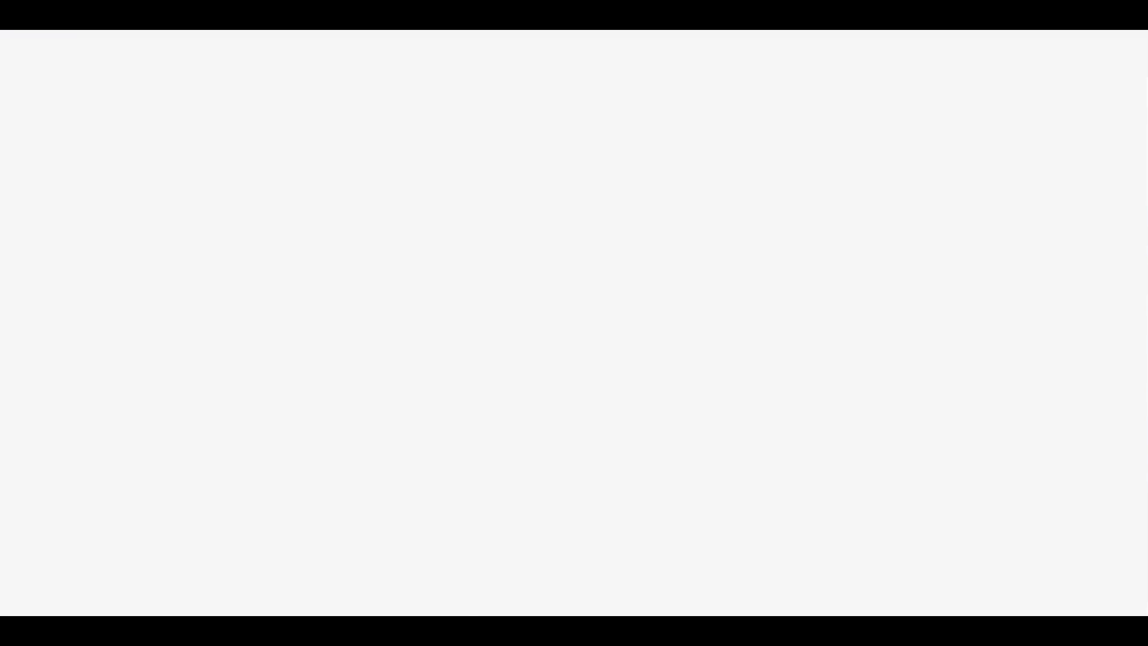
- Upload the ghost, ghost with a spider, spooky pumpkin, Trick-or-Treat.png and trick-or-treat skeleton images from the Free-Halloween-Clipart set
{"action": "scroll", "coordinate": [745, 452], "scroll_direction": "down", "scroll_amount": 2}
{"action": "scroll", "coordinate": [745, 452], "scroll_direction": "up", "scroll_amount": 3}
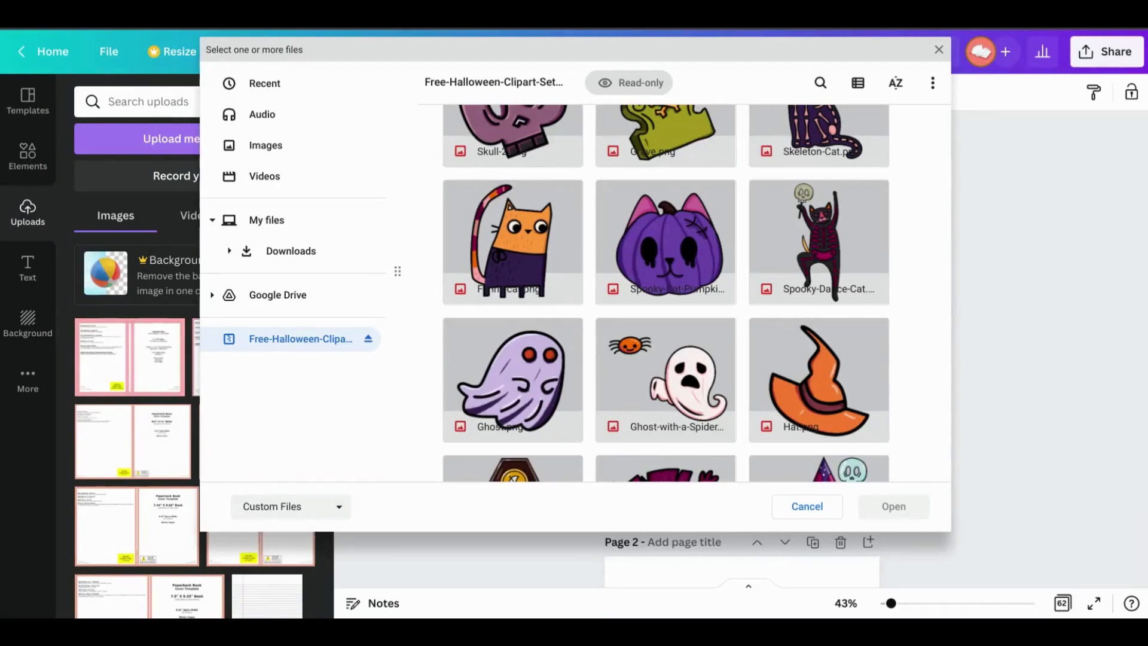
{"action": "scroll", "coordinate": [593, 304], "scroll_direction": "down", "scroll_amount": 2}
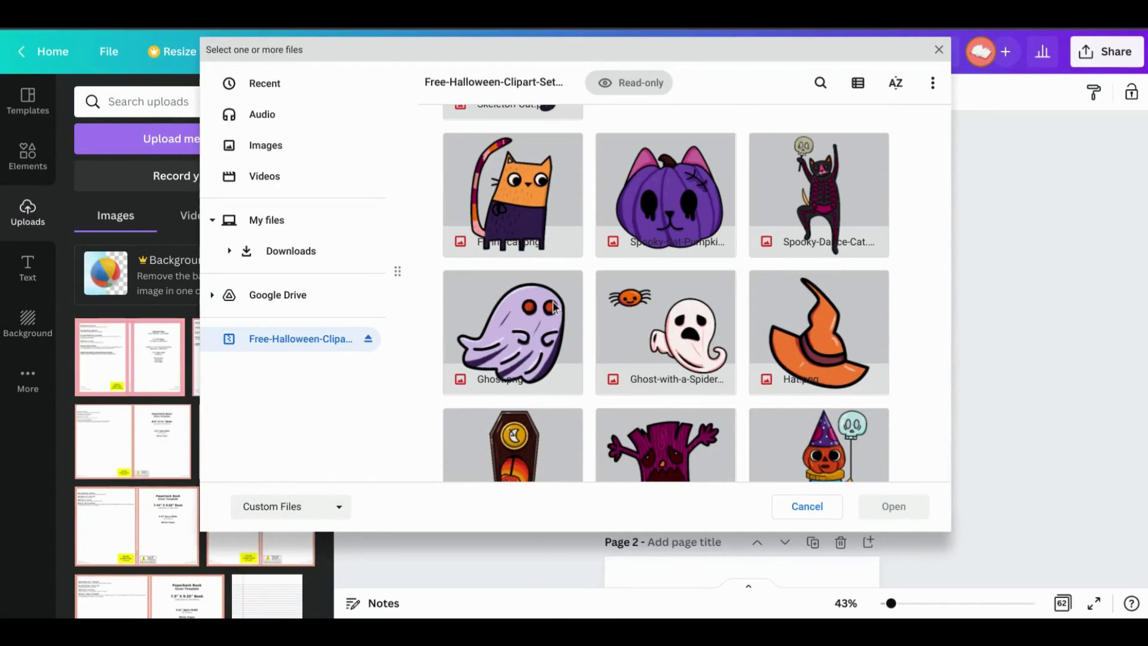
{"action": "left_click", "coordinate": [538, 326]}
{"action": "scroll", "coordinate": [747, 288], "scroll_direction": "down", "scroll_amount": 2}
{"action": "left_click", "coordinate": [712, 253], "text": "ctrl"}
{"action": "scroll", "coordinate": [711, 254], "scroll_direction": "down", "scroll_amount": 3}
{"action": "scroll", "coordinate": [713, 259], "scroll_direction": "down", "scroll_amount": 5}
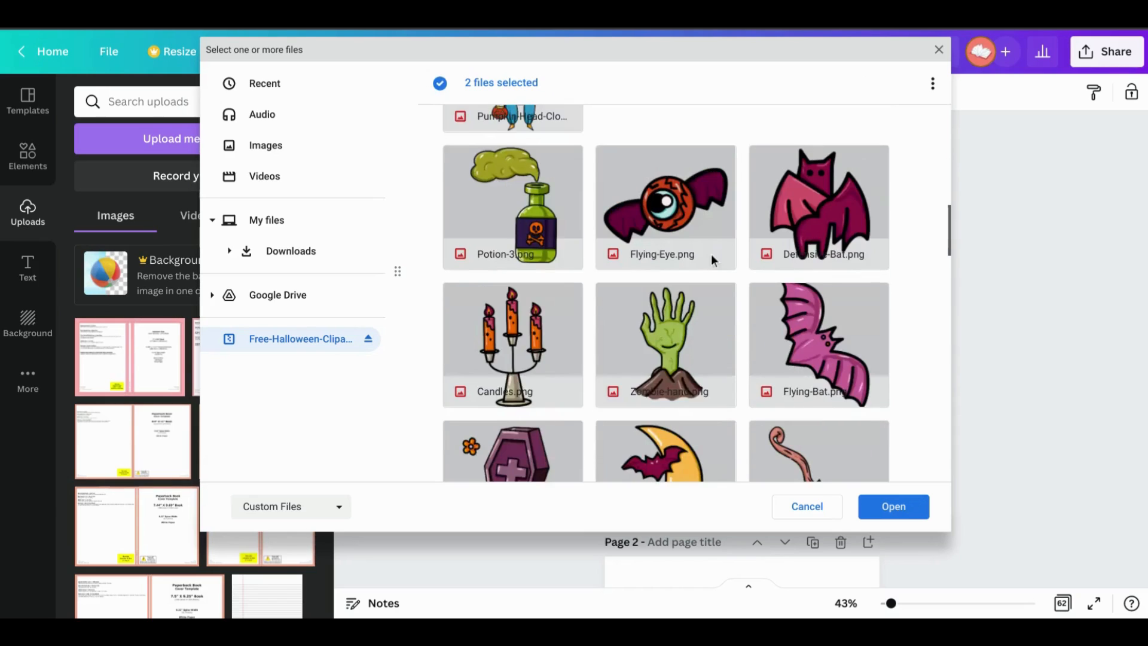
{"action": "scroll", "coordinate": [712, 254], "scroll_direction": "down", "scroll_amount": 3}
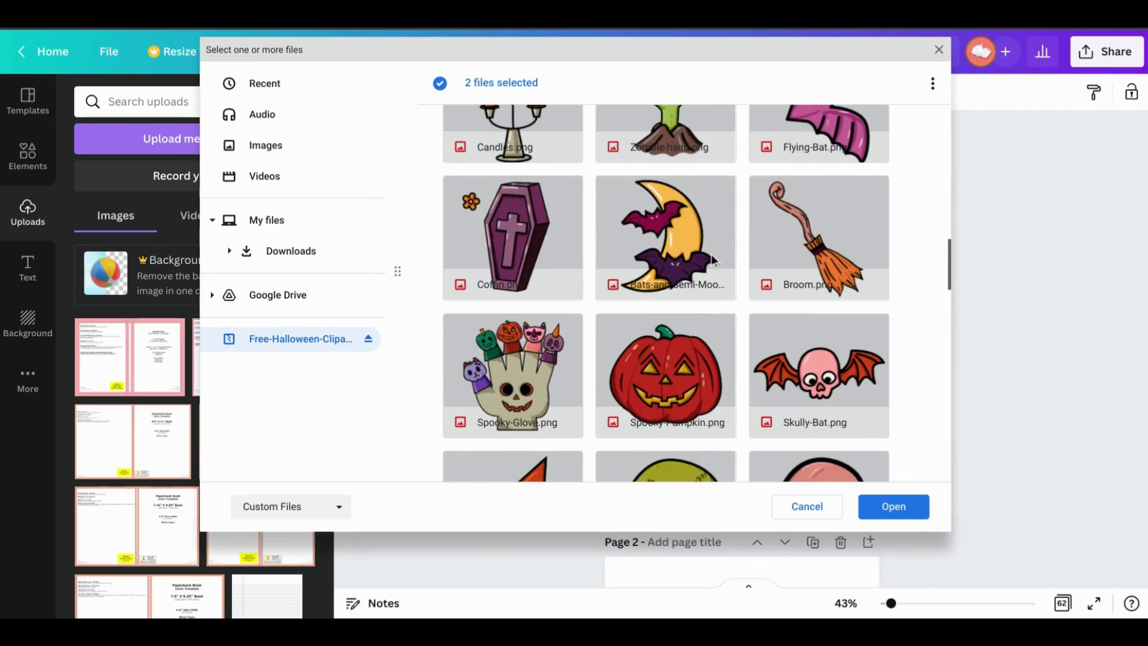
{"action": "left_click", "coordinate": [666, 209], "text": "ctrl"}
{"action": "scroll", "coordinate": [665, 209], "scroll_direction": "down", "scroll_amount": 5}
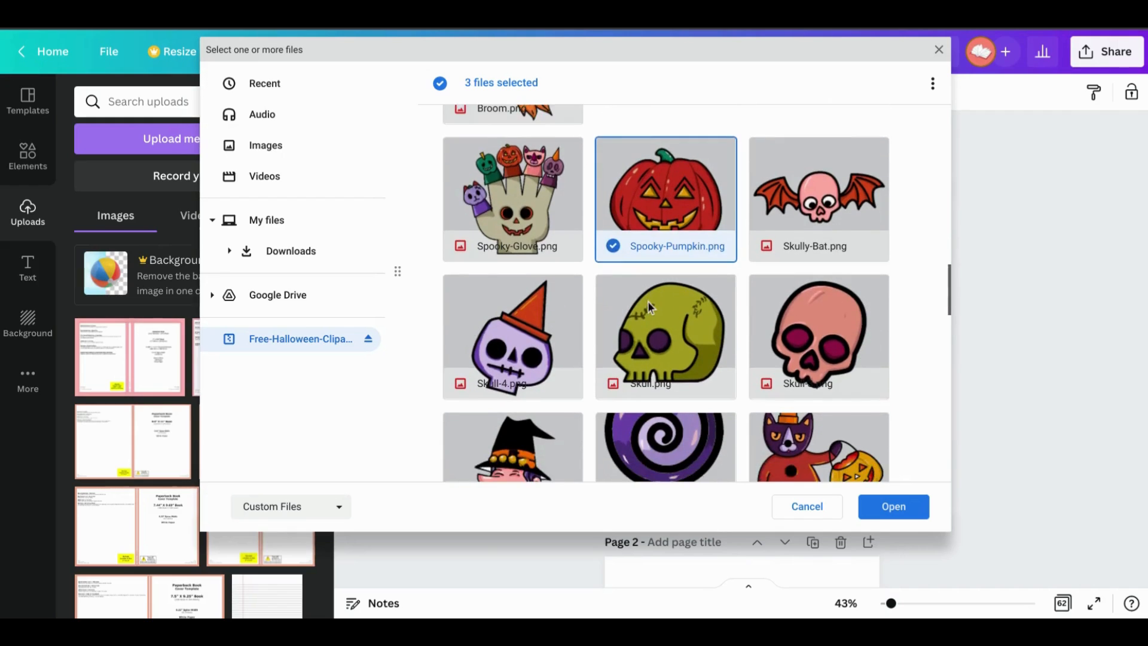
{"action": "left_click", "coordinate": [698, 328], "text": "ctrl"}
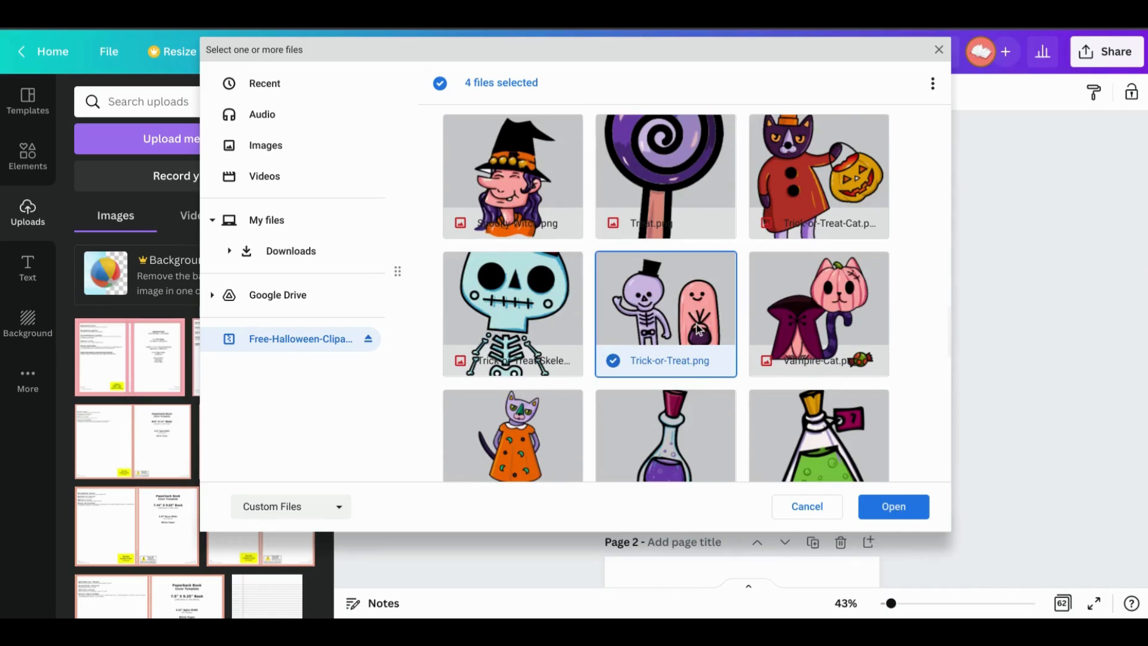
{"action": "scroll", "coordinate": [797, 412], "scroll_direction": "down", "scroll_amount": 3}
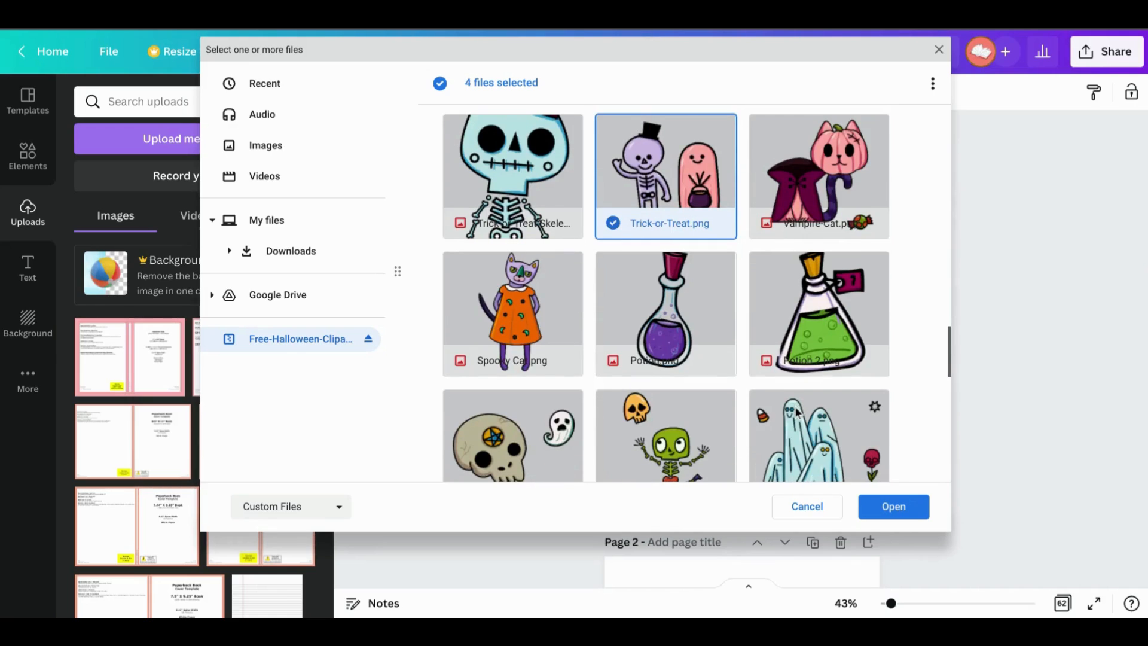
{"action": "scroll", "coordinate": [797, 412], "scroll_direction": "up", "scroll_amount": 1}
{"action": "left_click", "coordinate": [513, 204], "text": "ctrl"}
{"action": "left_click", "coordinate": [895, 518]}
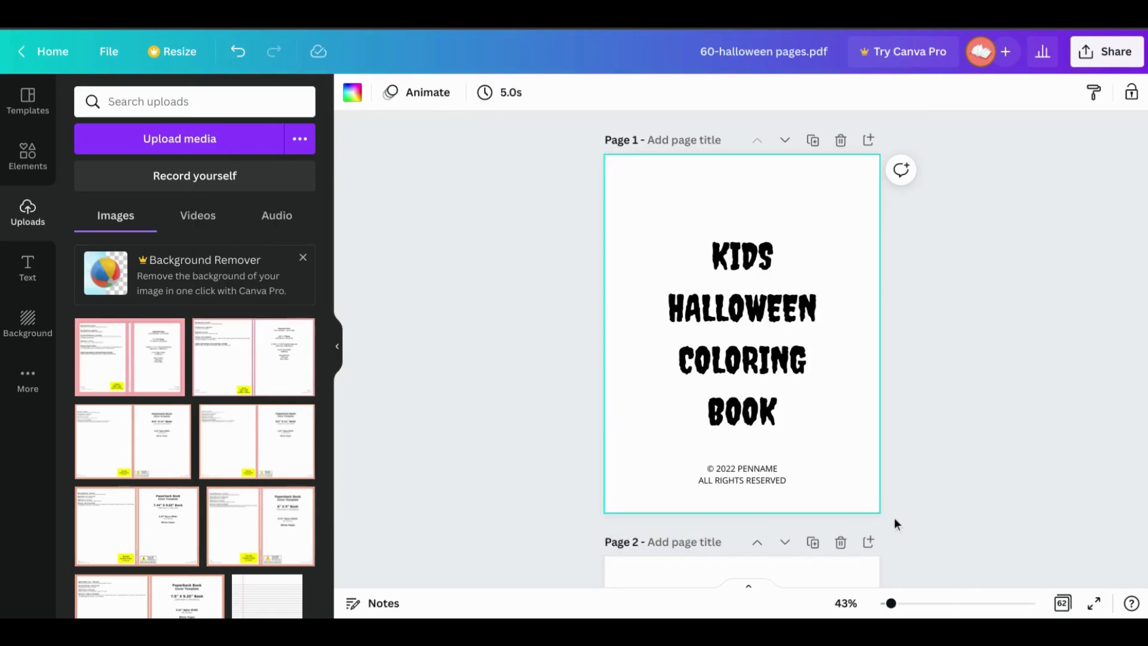
- Widen the heading's letter spacing slightly, tighten its line spacing, and move it higher on page 1
{"action": "left_click", "coordinate": [738, 325]}
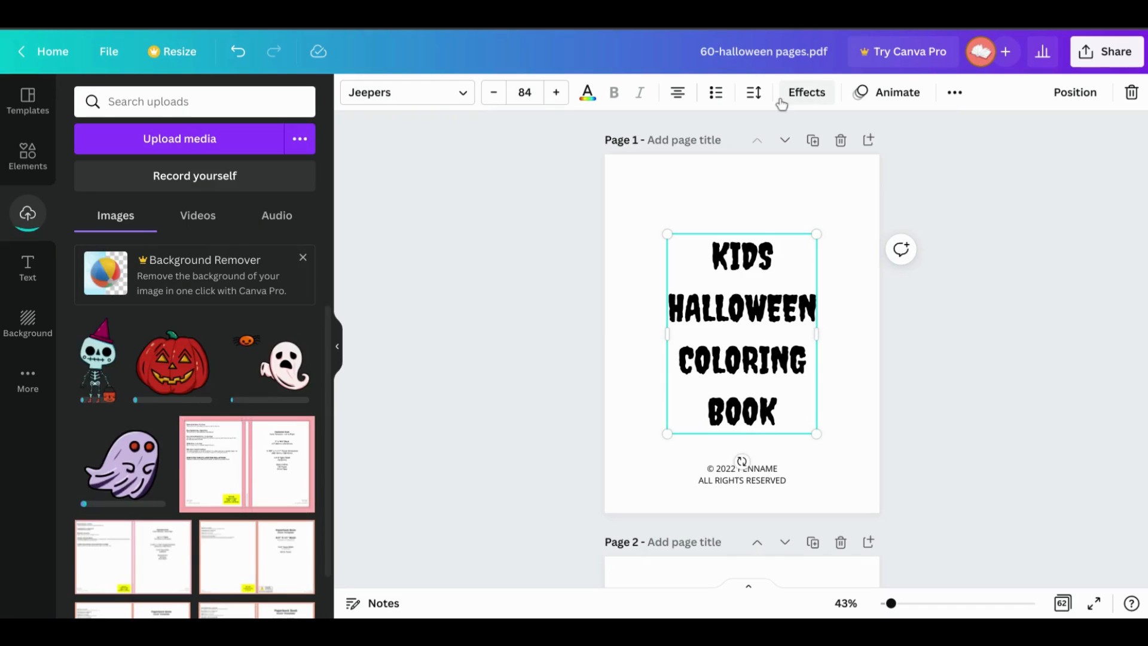
{"action": "left_click", "coordinate": [756, 101]}
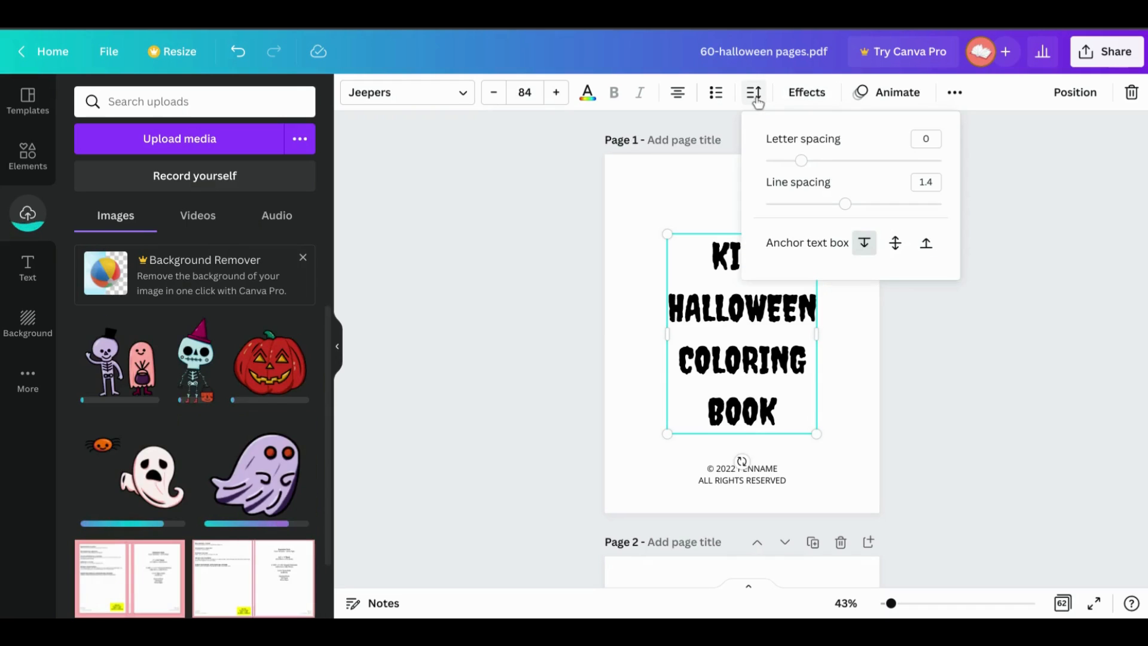
{"action": "left_click_drag", "start_coordinate": [802, 160], "coordinate": [809, 160]}
{"action": "left_click_drag", "start_coordinate": [846, 205], "coordinate": [813, 204]}
{"action": "left_click", "coordinate": [849, 310]}
{"action": "left_click", "coordinate": [859, 400]}
{"action": "left_click_drag", "start_coordinate": [743, 314], "coordinate": [743, 275]}
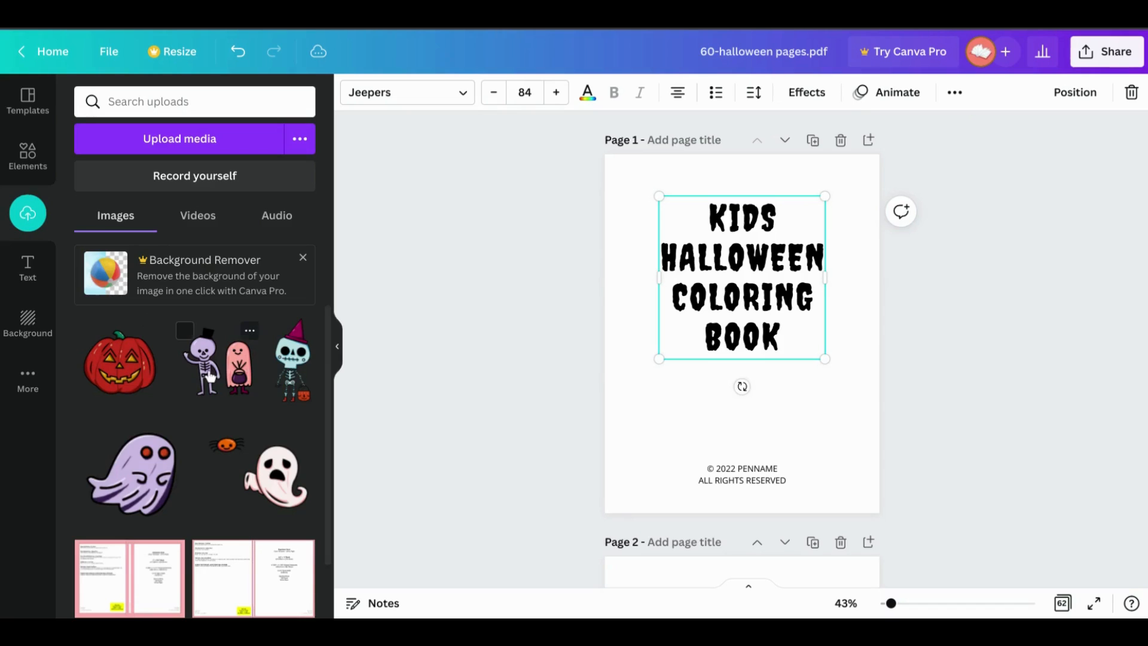
- Add the uploaded skeleton-and-ghost trick-or-treat picture to page 1, shrink it, place it in the lower right corner, and tilt it slightly clockwise
{"action": "left_click", "coordinate": [210, 377]}
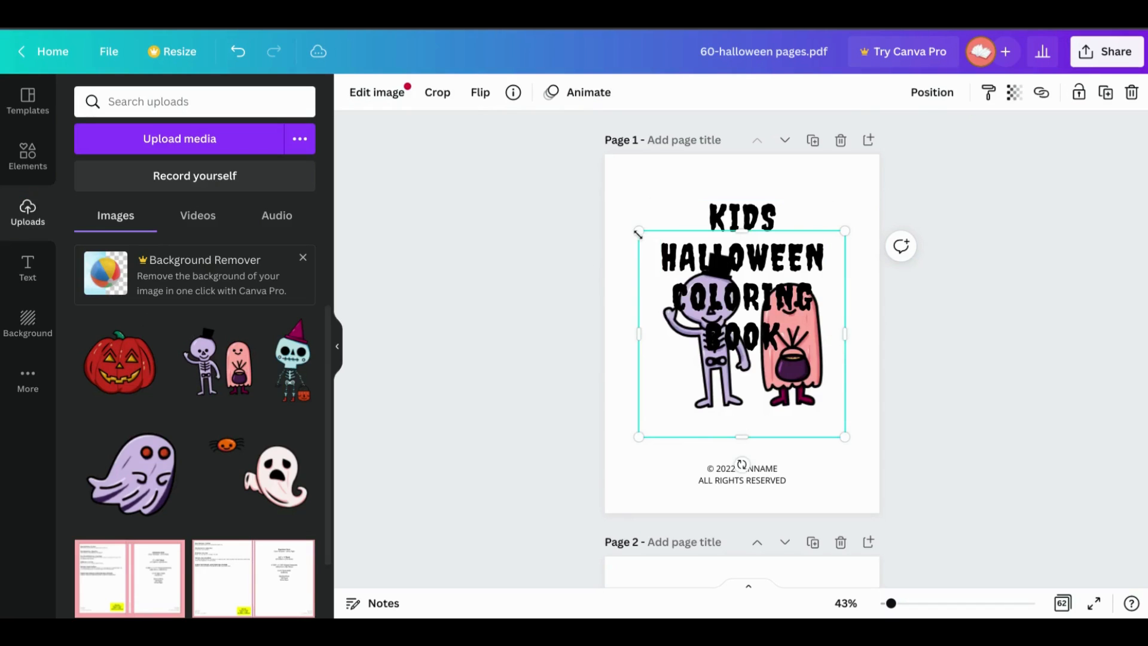
{"action": "left_click_drag", "start_coordinate": [640, 238], "coordinate": [656, 253]}
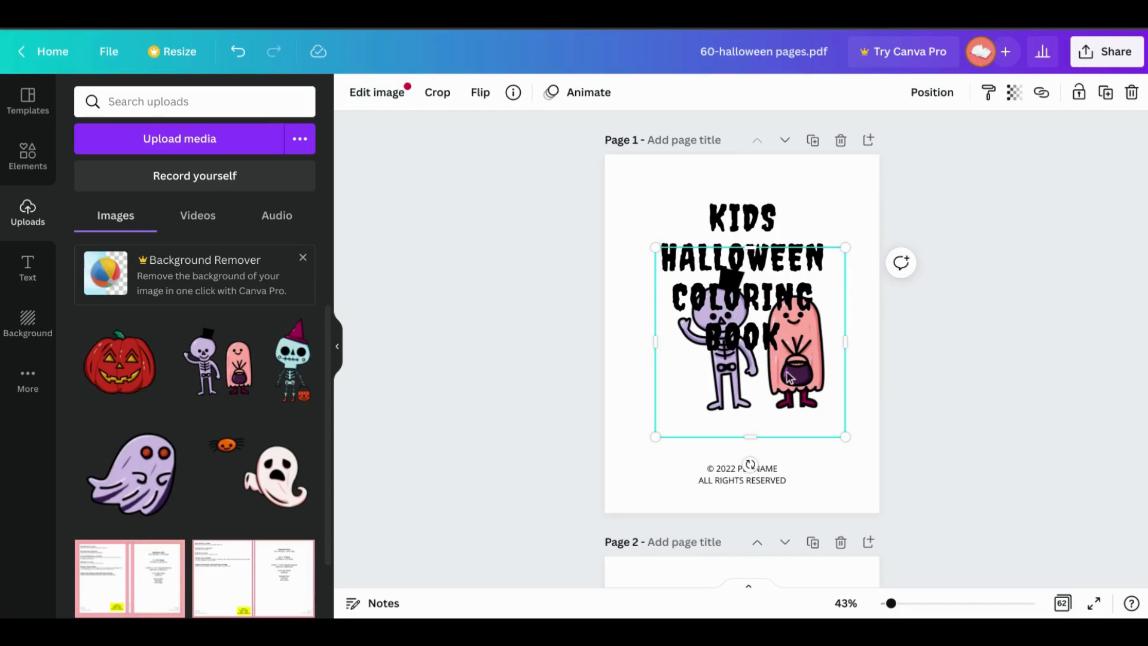
{"action": "left_click_drag", "start_coordinate": [807, 384], "coordinate": [829, 433]}
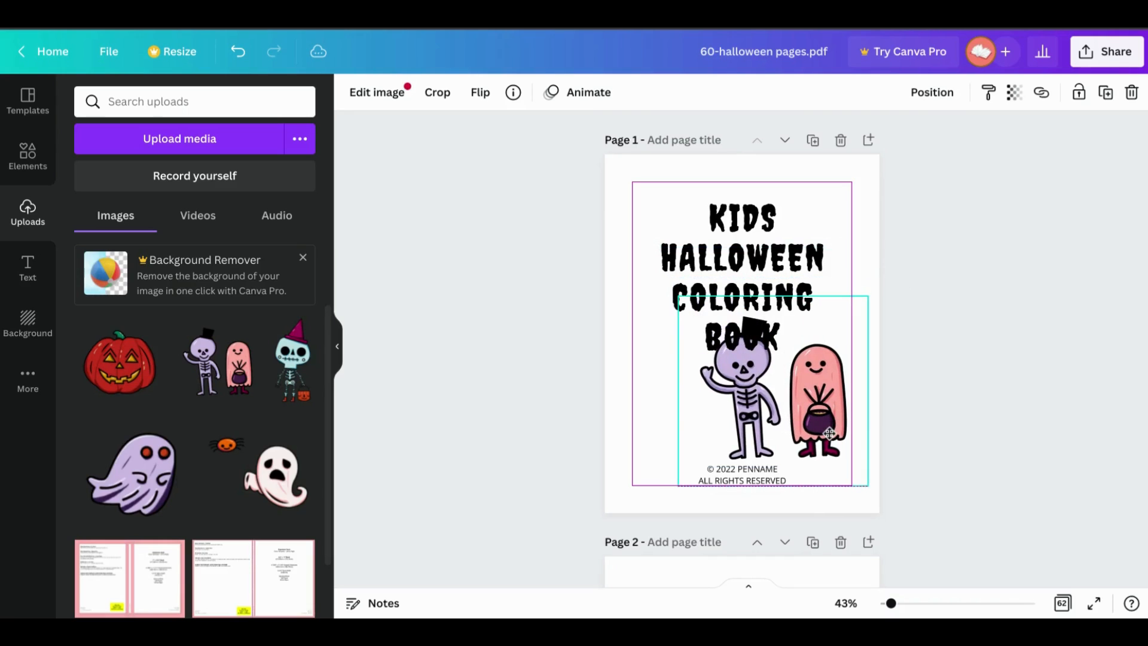
{"action": "left_click_drag", "start_coordinate": [866, 484], "coordinate": [826, 444]}
{"action": "left_click_drag", "start_coordinate": [791, 392], "coordinate": [833, 430]}
{"action": "left_click_drag", "start_coordinate": [720, 335], "coordinate": [727, 343]}
{"action": "left_click_drag", "start_coordinate": [798, 509], "coordinate": [793, 509]}
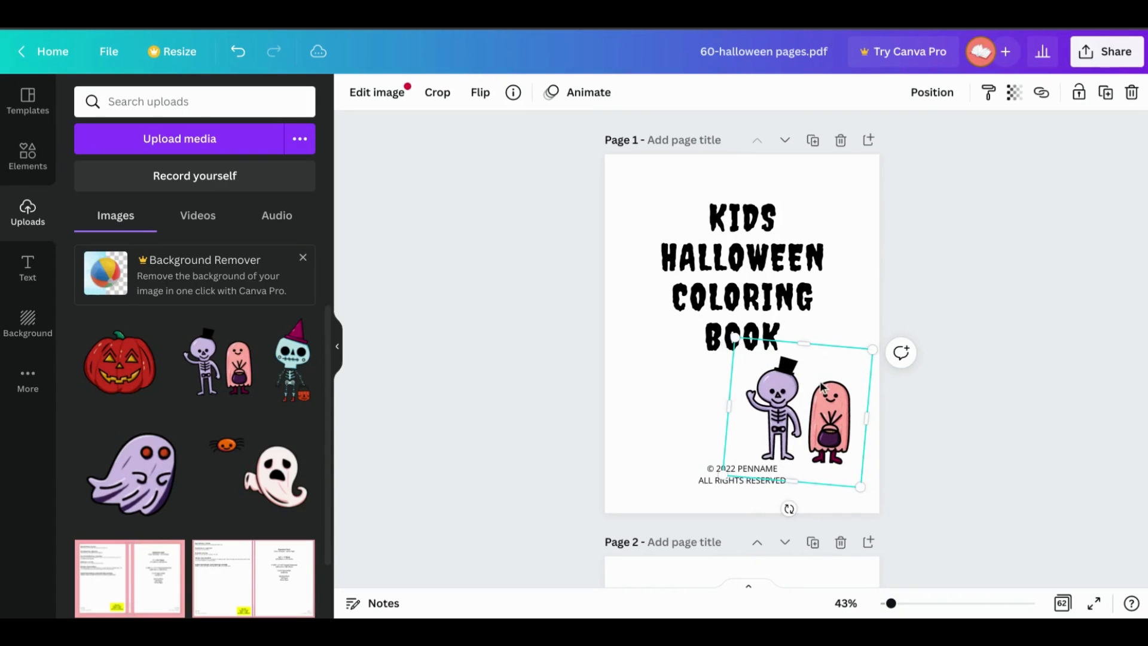
- Turn the trick-or-treat picture on page 1 black and white, trying the Greyscale filter and settling on Street
{"action": "left_click", "coordinate": [389, 94]}
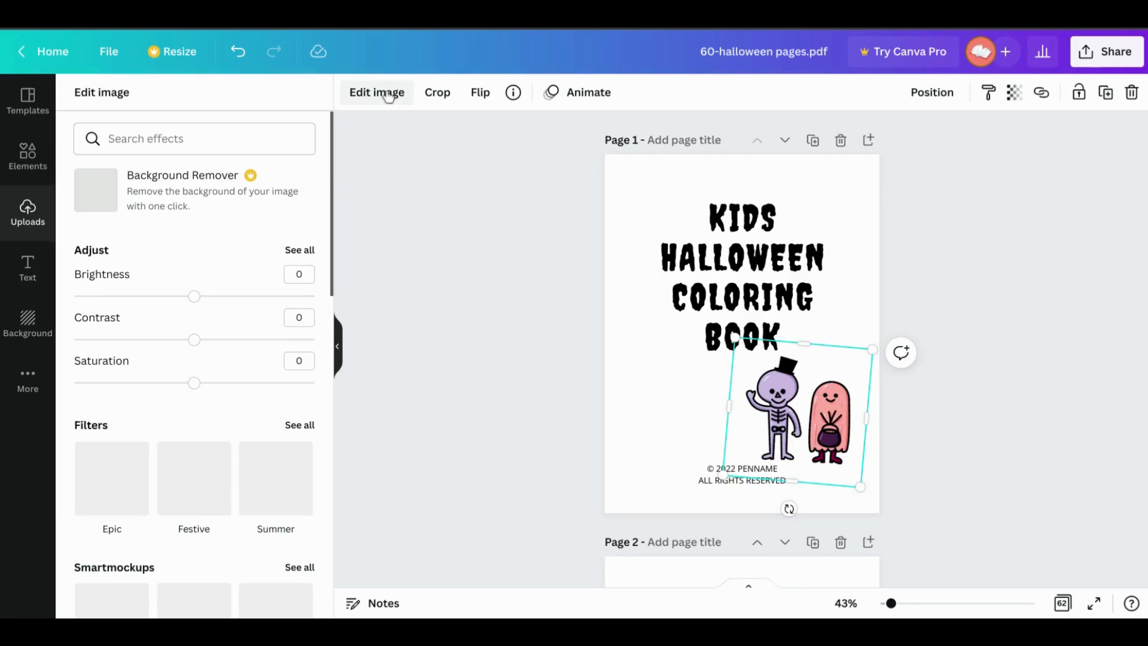
{"action": "scroll", "coordinate": [210, 245], "scroll_direction": "down", "scroll_amount": 3}
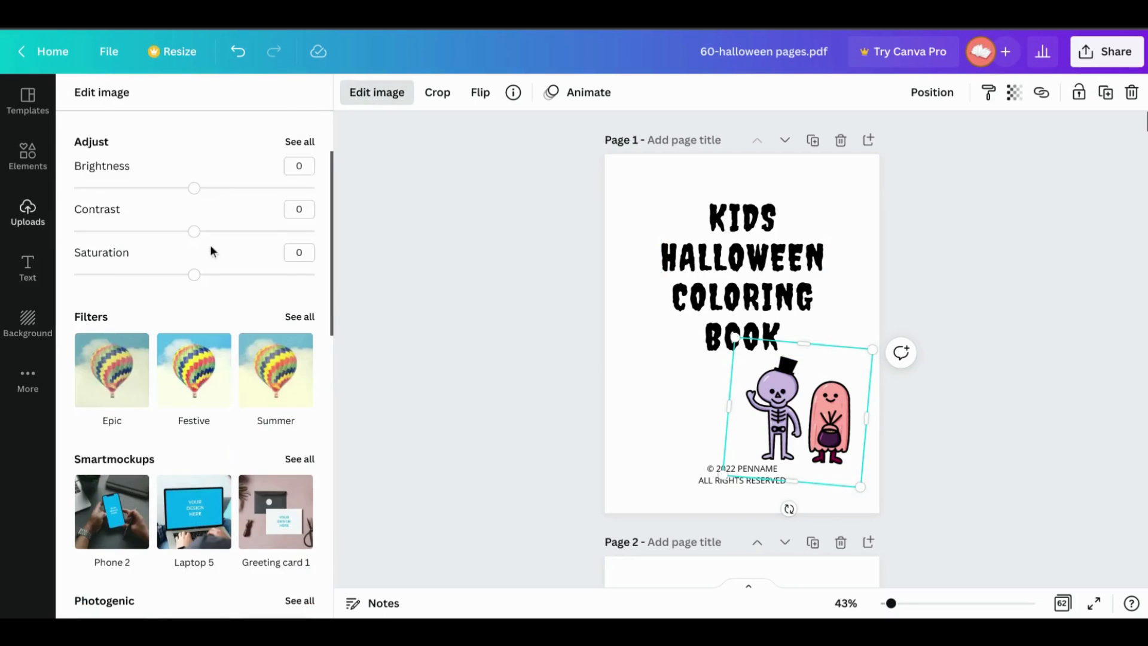
{"action": "scroll", "coordinate": [210, 245], "scroll_direction": "up", "scroll_amount": 2}
{"action": "mouse_move", "coordinate": [194, 233]}
{"action": "left_mouse_down"}
{"action": "mouse_move", "coordinate": [252, 240]}
{"action": "mouse_move", "coordinate": [195, 247]}
{"action": "left_mouse_up"}
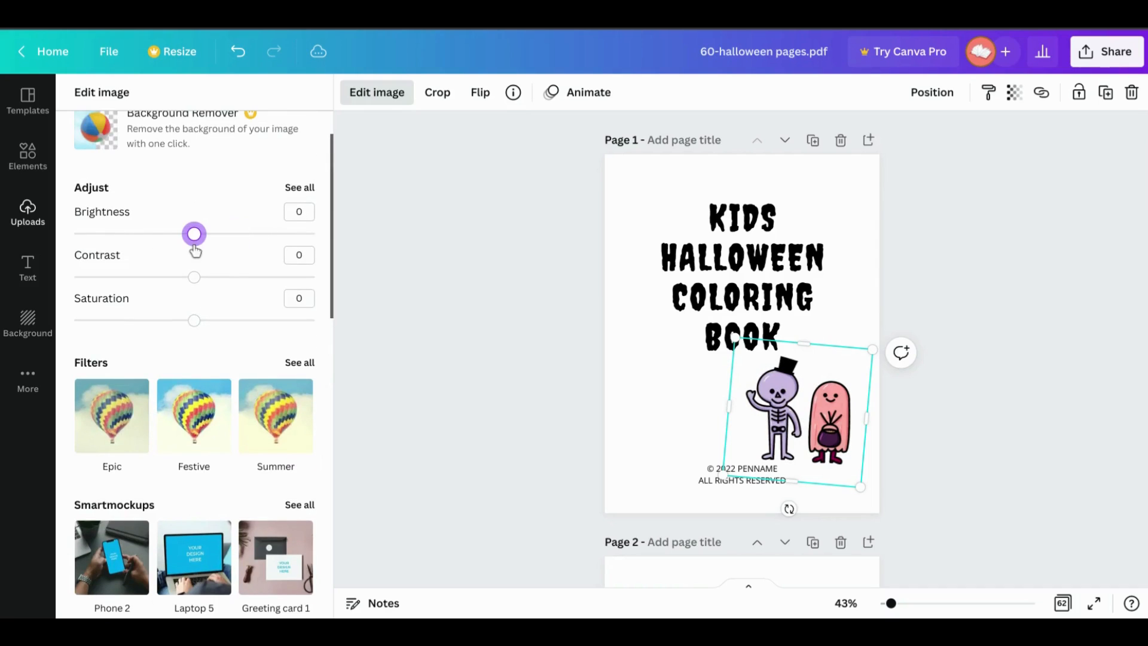
{"action": "scroll", "coordinate": [241, 329], "scroll_direction": "down", "scroll_amount": 3}
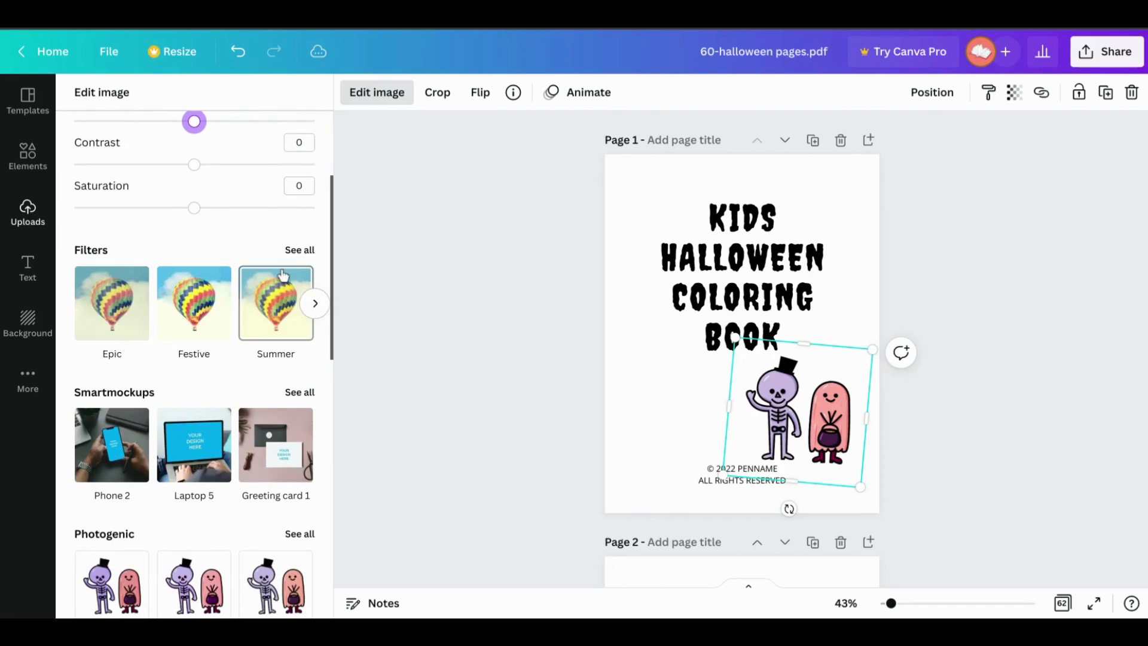
{"action": "scroll", "coordinate": [281, 312], "scroll_direction": "down", "scroll_amount": 1}
{"action": "left_click", "coordinate": [298, 201]}
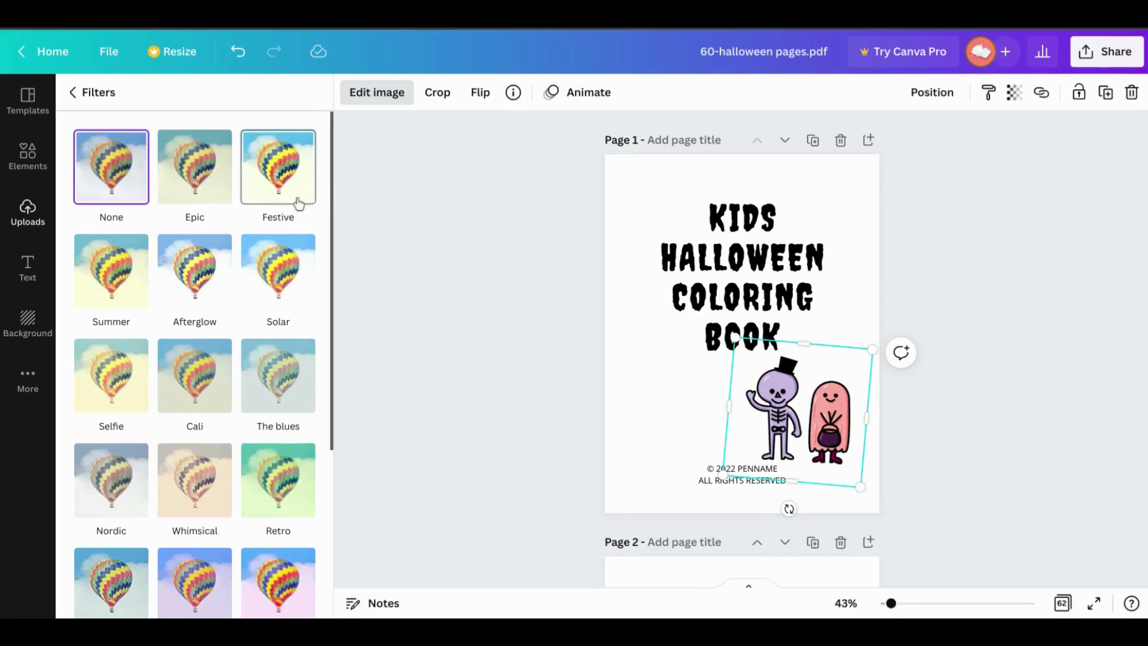
{"action": "scroll", "coordinate": [201, 194], "scroll_direction": "down", "scroll_amount": 1}
{"action": "scroll", "coordinate": [201, 195], "scroll_direction": "down", "scroll_amount": 1}
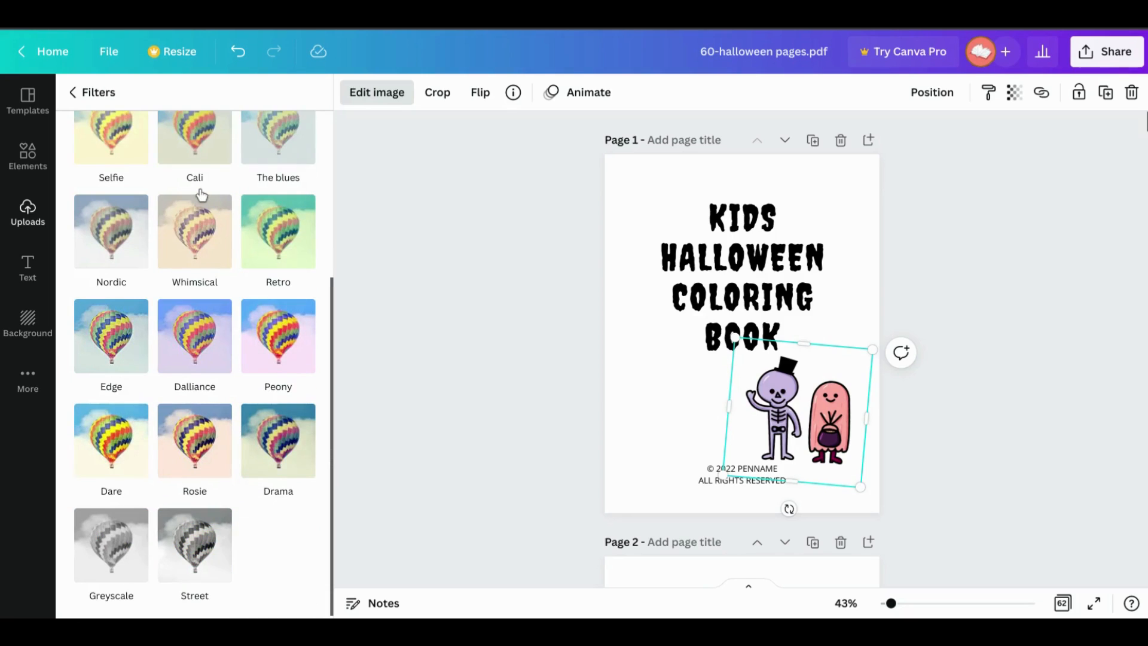
{"action": "left_click", "coordinate": [135, 542]}
{"action": "left_click", "coordinate": [184, 548]}
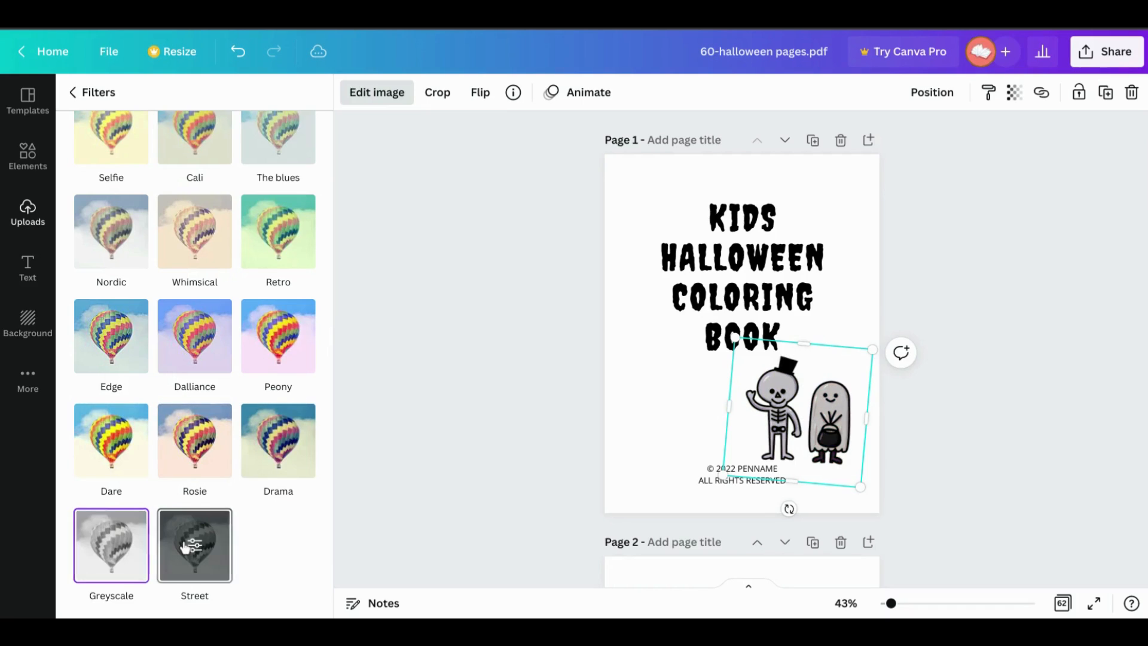
{"action": "left_click", "coordinate": [112, 547]}
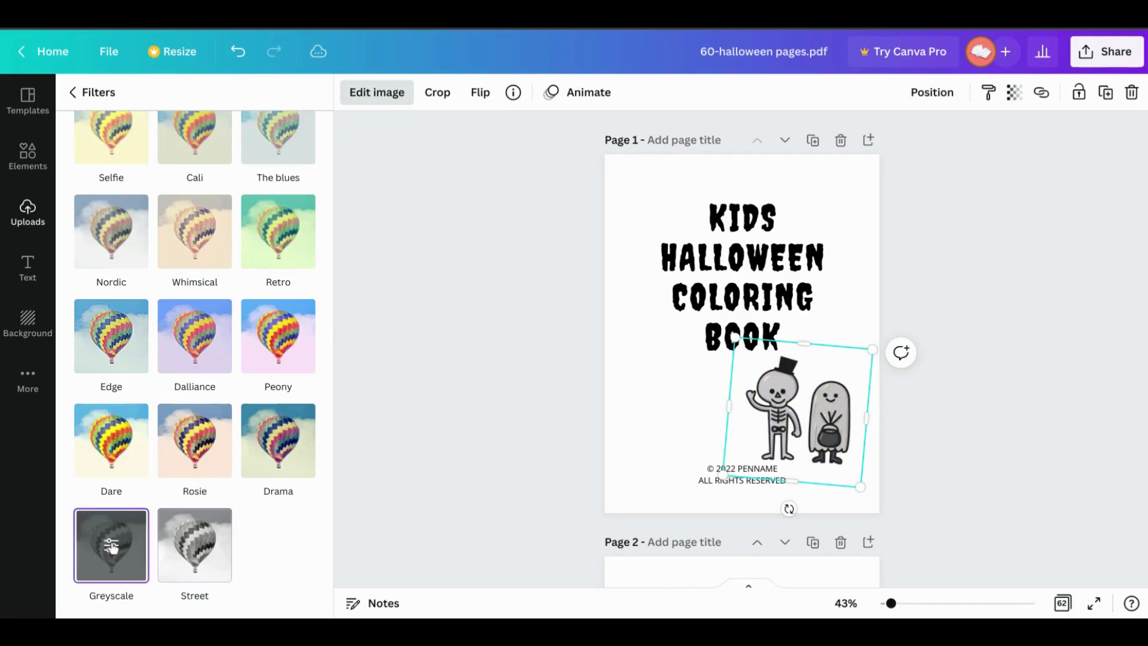
{"action": "left_click", "coordinate": [190, 554]}
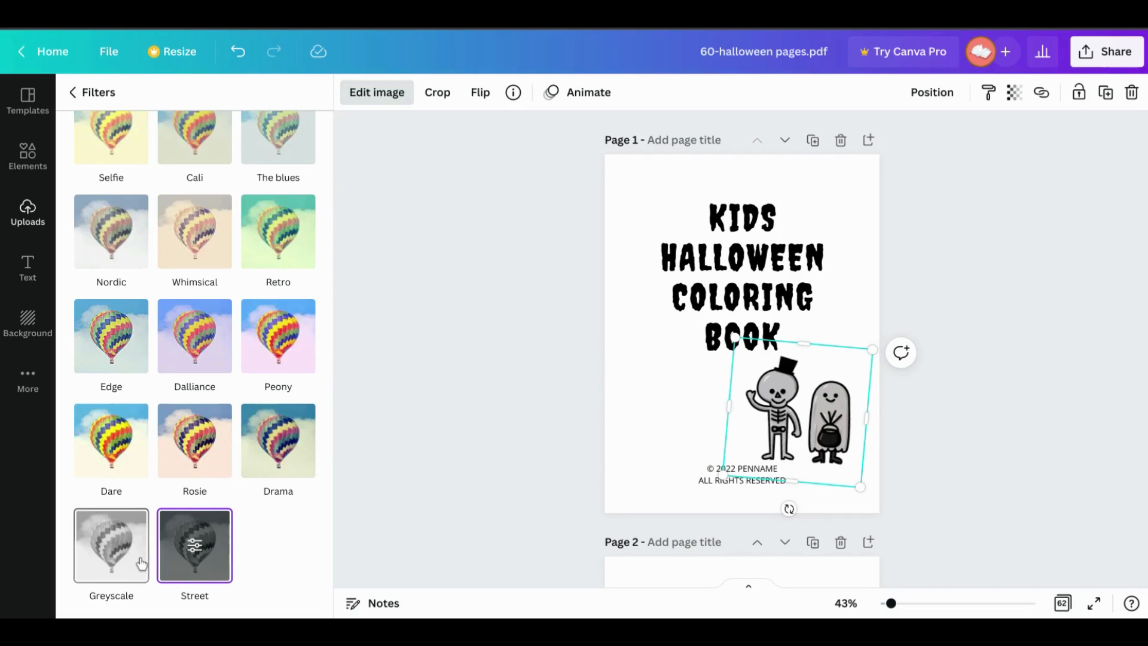
{"action": "left_click", "coordinate": [541, 345]}
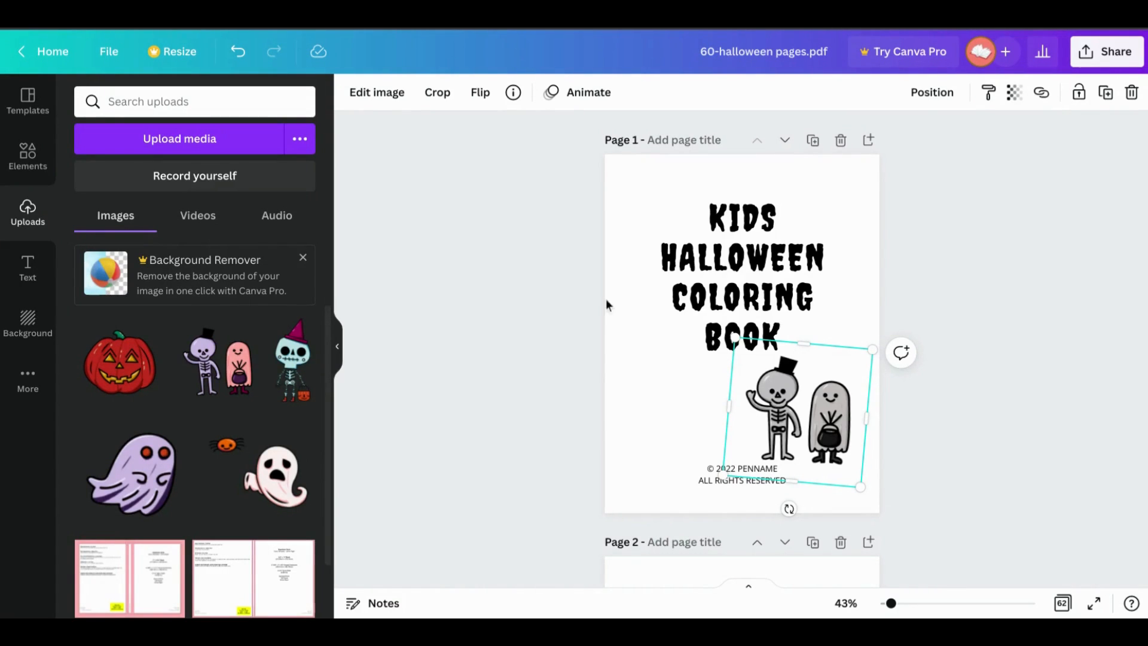
{"action": "left_click", "coordinate": [661, 311]}
- Look through the coloring pages, including the skeleton-and-ghost scene on page 9, as far as the last page
{"action": "scroll", "coordinate": [974, 304], "scroll_direction": "down", "scroll_amount": 2}
{"action": "scroll", "coordinate": [971, 296], "scroll_direction": "up", "scroll_amount": 2}
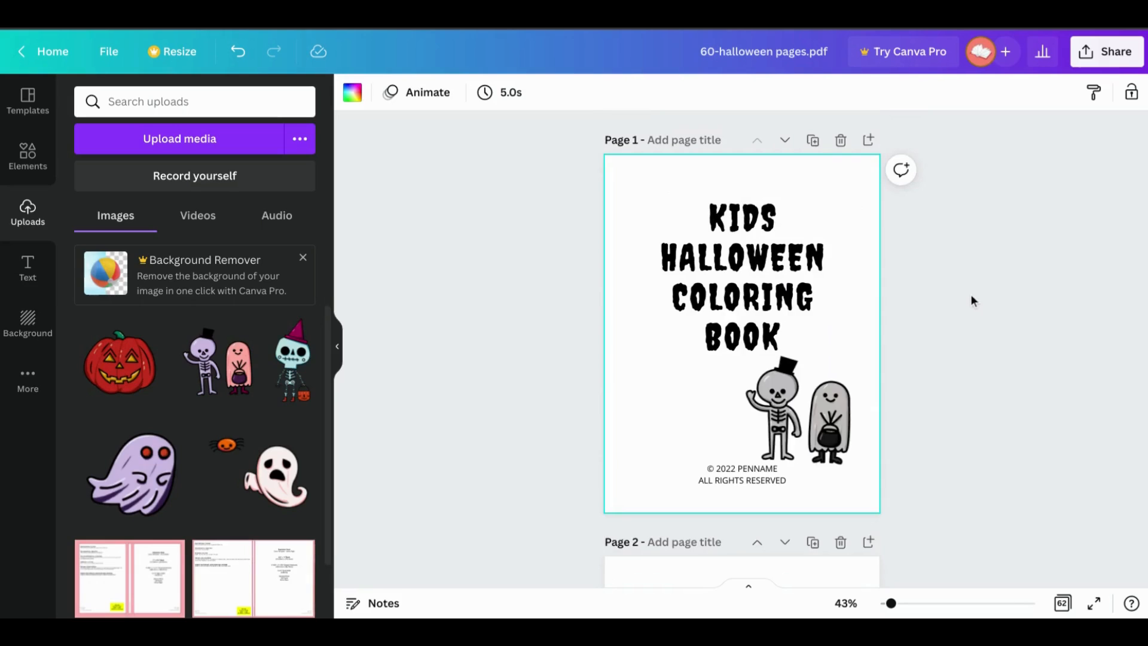
{"action": "scroll", "coordinate": [971, 296], "scroll_direction": "down", "scroll_amount": 8}
{"action": "scroll", "coordinate": [971, 296], "scroll_direction": "down", "scroll_amount": 20}
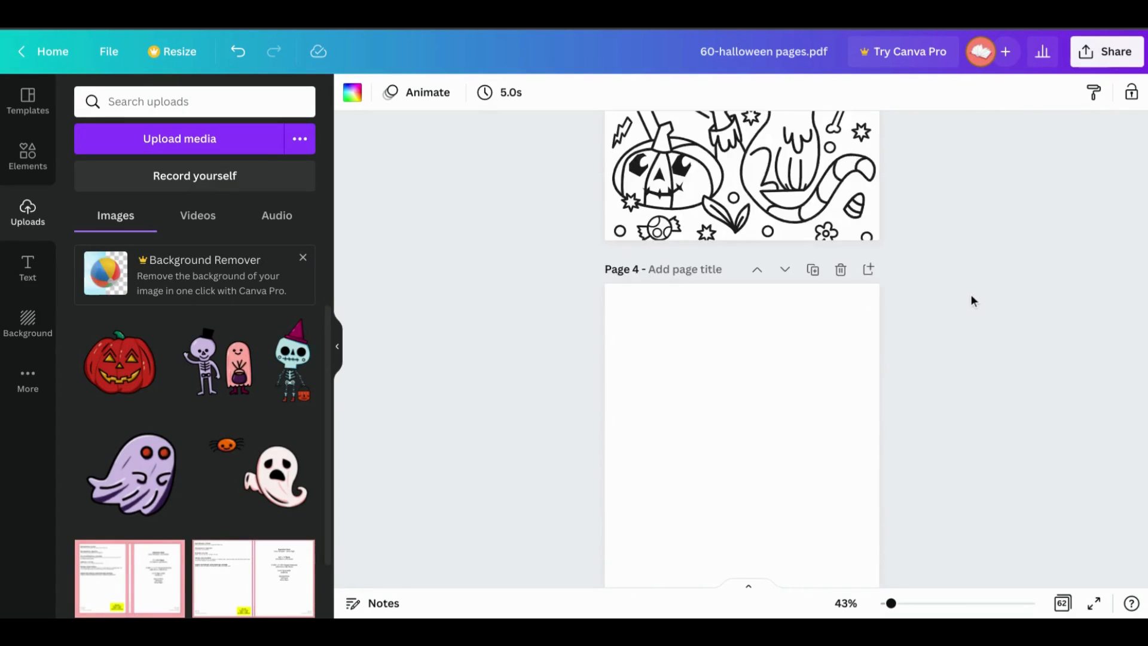
{"action": "scroll", "coordinate": [971, 294], "scroll_direction": "down", "scroll_amount": 20}
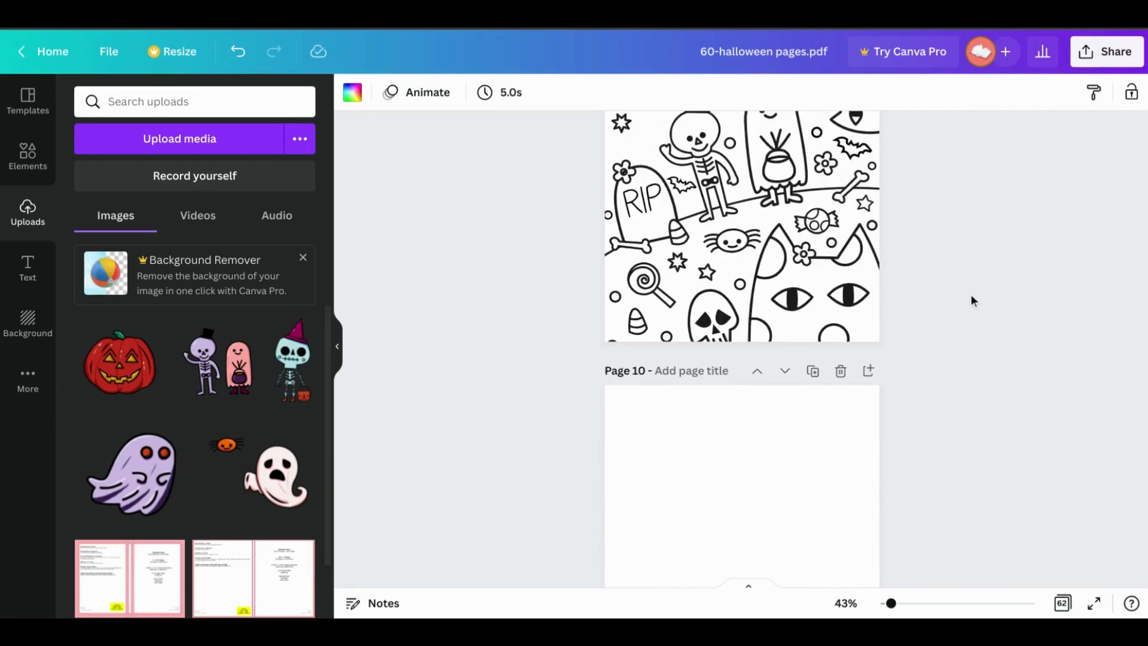
{"action": "scroll", "coordinate": [971, 294], "scroll_direction": "up", "scroll_amount": 7}
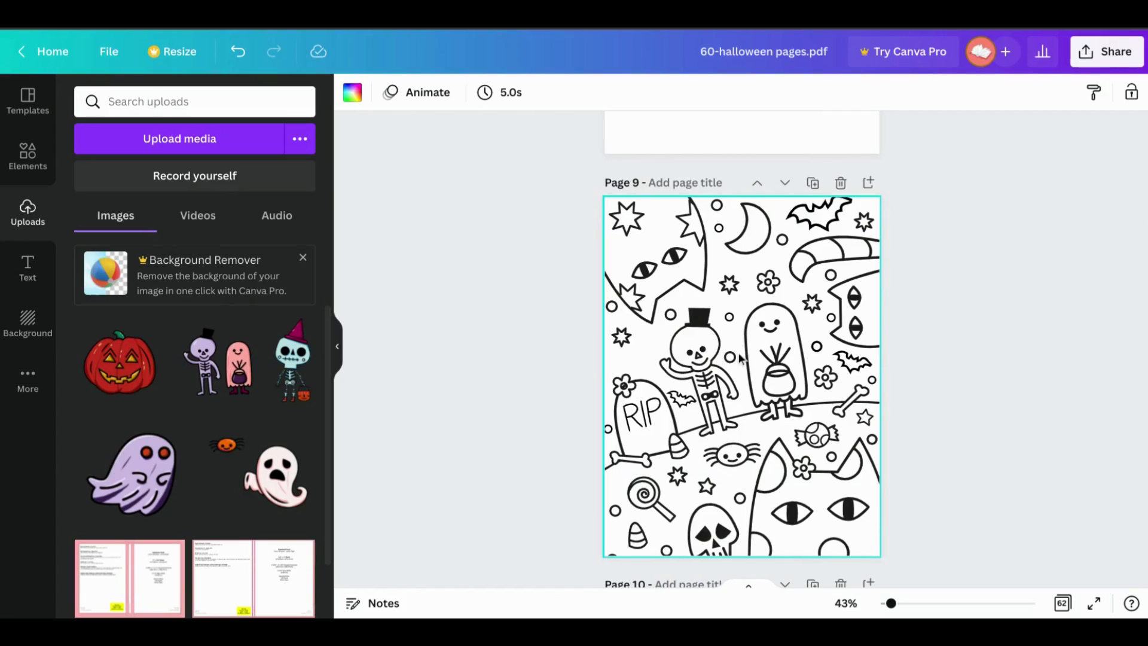
{"action": "scroll", "coordinate": [952, 293], "scroll_direction": "down", "scroll_amount": 10}
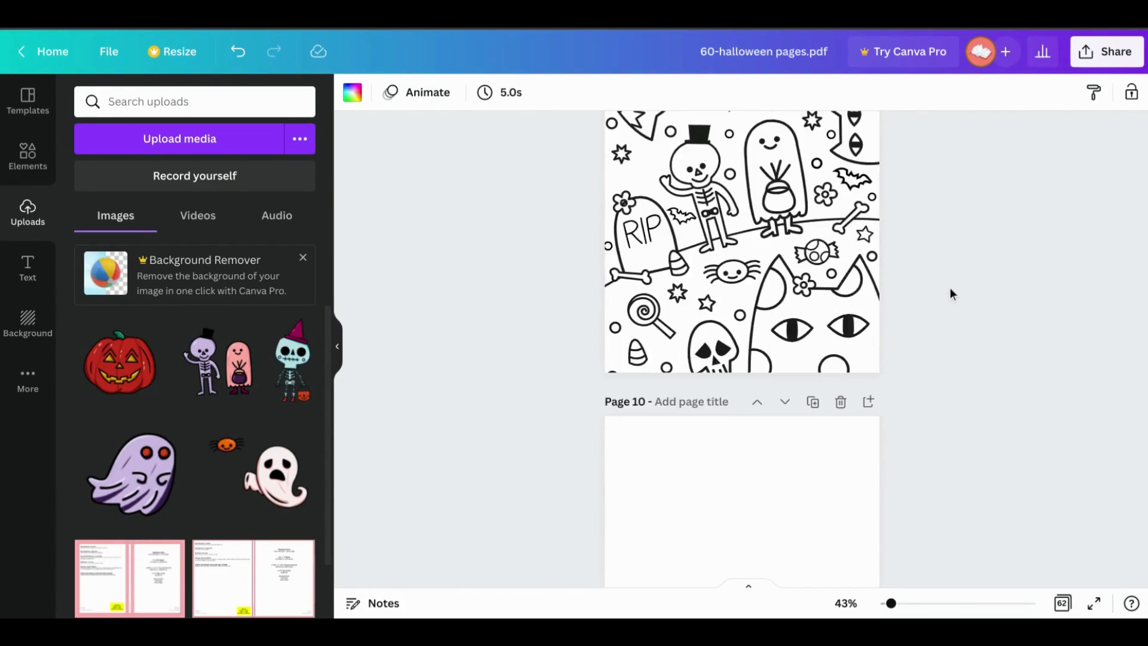
{"action": "scroll", "coordinate": [950, 288], "scroll_direction": "down", "scroll_amount": 20}
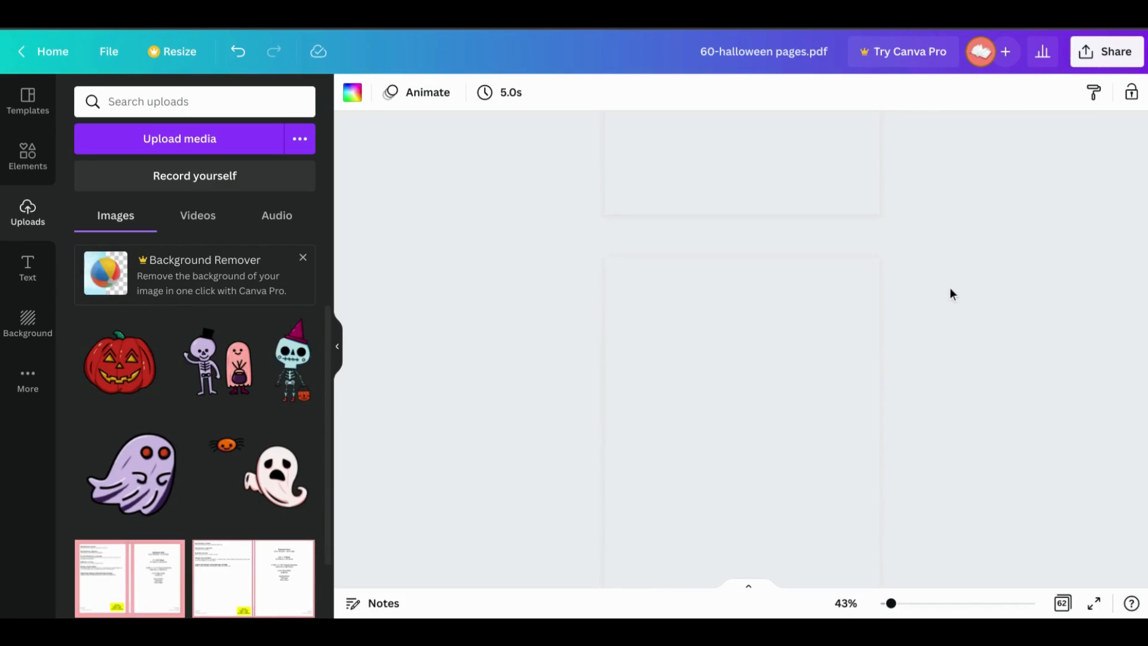
{"action": "scroll", "coordinate": [951, 289], "scroll_direction": "up", "scroll_amount": 3}
{"action": "scroll", "coordinate": [951, 289], "scroll_direction": "down", "scroll_amount": 3}
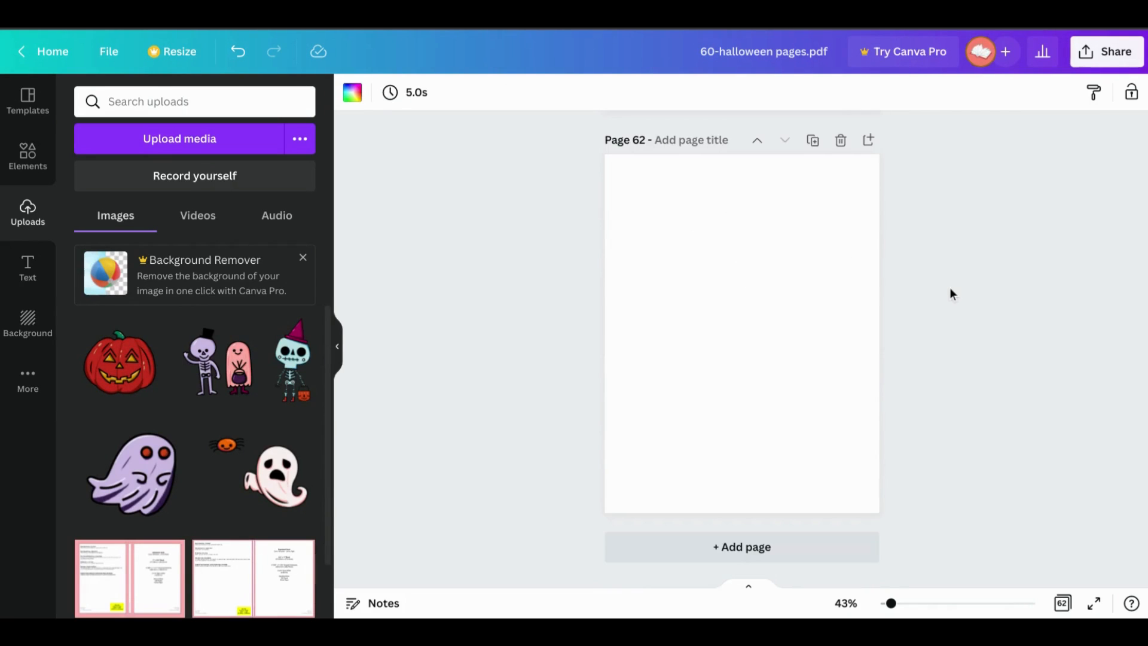
- Place the uploaded witch-hat skeleton in the lower left of page 62 and apply the Greyscale filter to it
{"action": "left_click", "coordinate": [292, 358]}
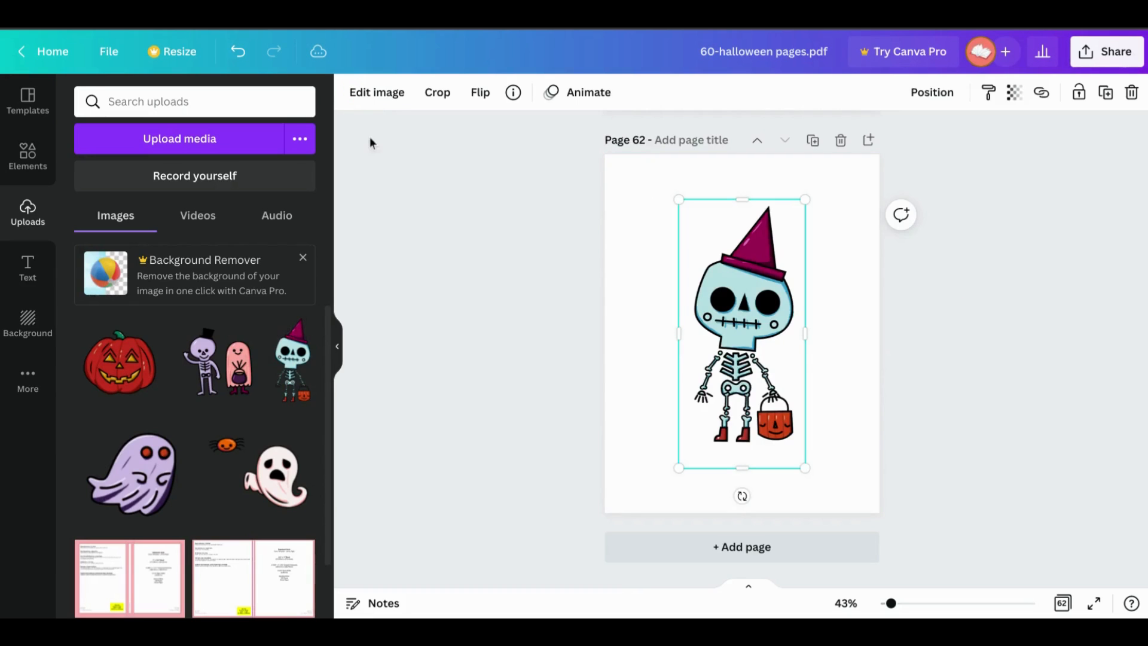
{"action": "left_click", "coordinate": [377, 91]}
{"action": "scroll", "coordinate": [248, 302], "scroll_direction": "down", "scroll_amount": 3}
{"action": "left_click", "coordinate": [299, 373]}
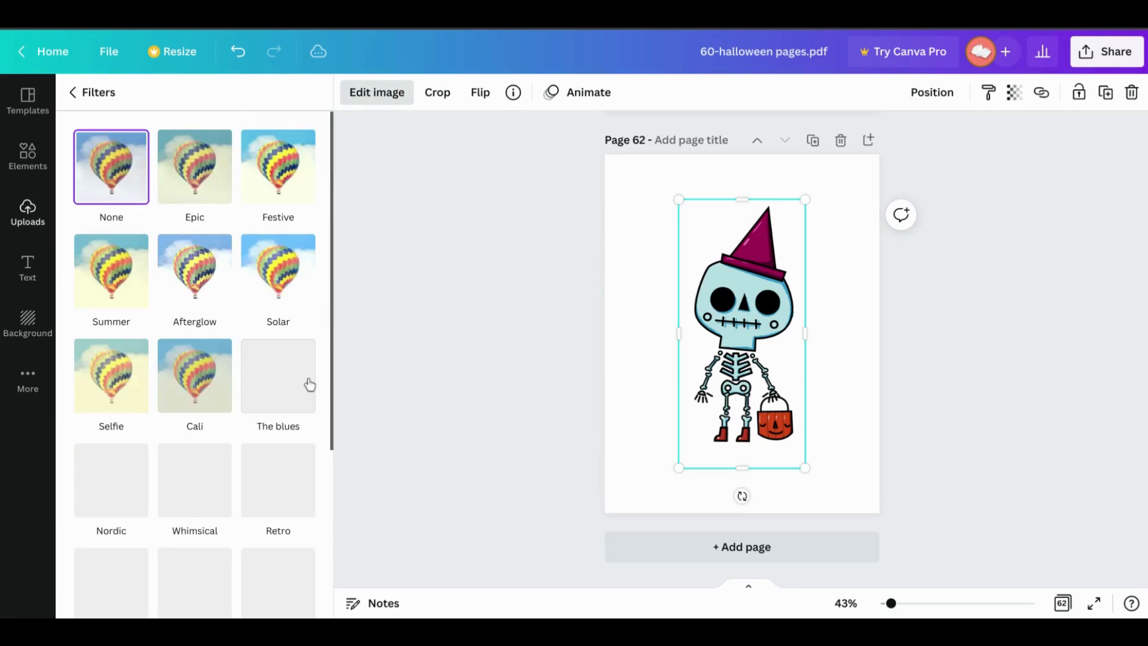
{"action": "scroll", "coordinate": [191, 382], "scroll_direction": "down", "scroll_amount": 3}
{"action": "left_click", "coordinate": [118, 549]}
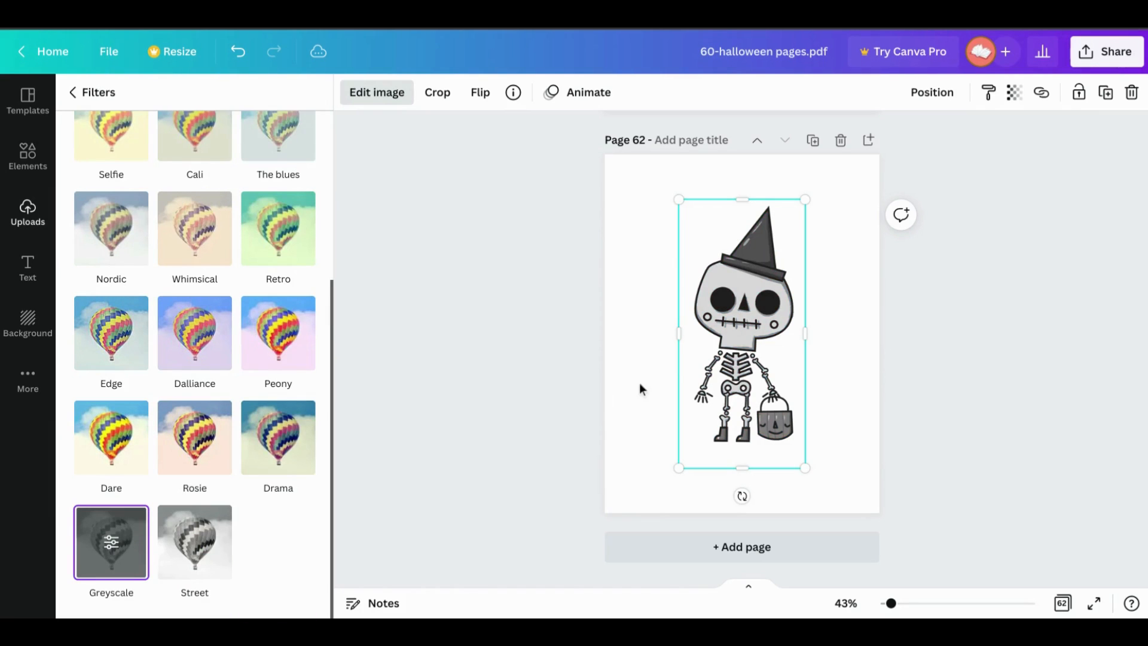
{"action": "left_click_drag", "start_coordinate": [752, 331], "coordinate": [701, 374]}
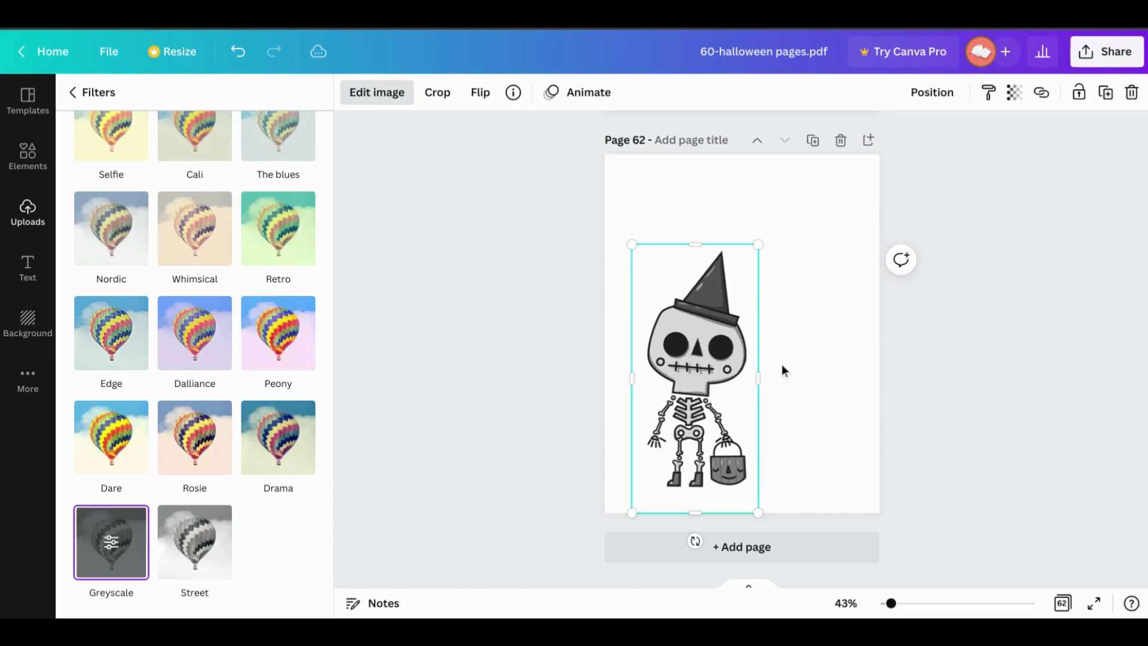
{"action": "left_click", "coordinate": [732, 210]}
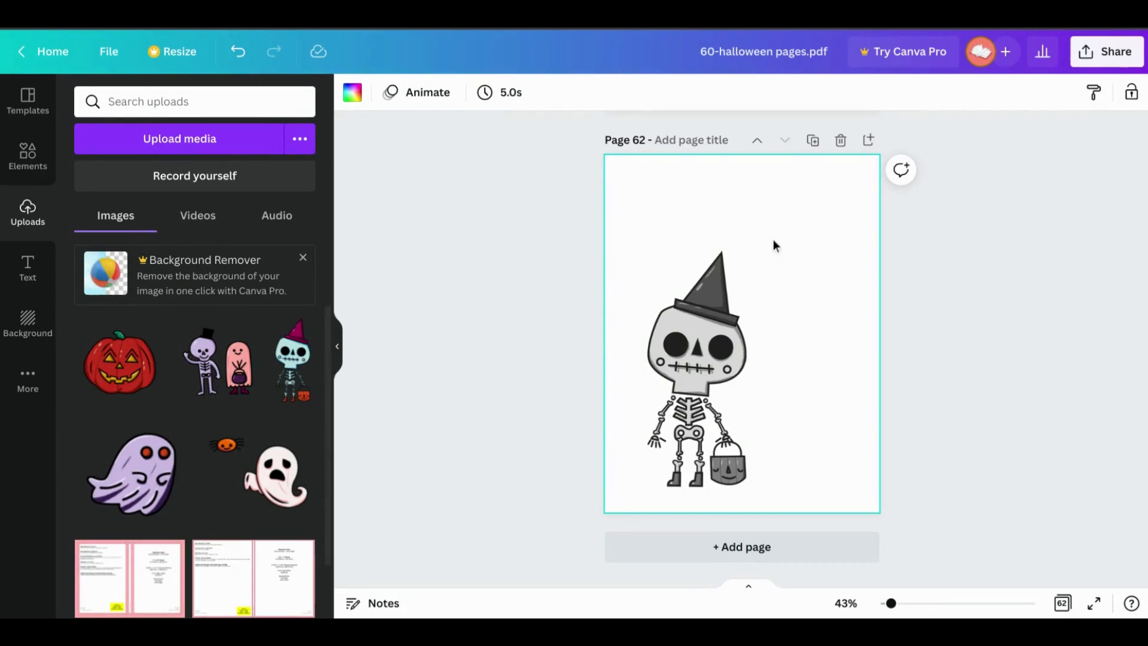
- Copy the full-page ghosts-and-graveyard illustration from page 61 and paste it onto page 62, allowing clipboard access
{"action": "scroll", "coordinate": [806, 270], "scroll_direction": "up", "scroll_amount": 1}
{"action": "scroll", "coordinate": [806, 271], "scroll_direction": "down", "scroll_amount": 1}
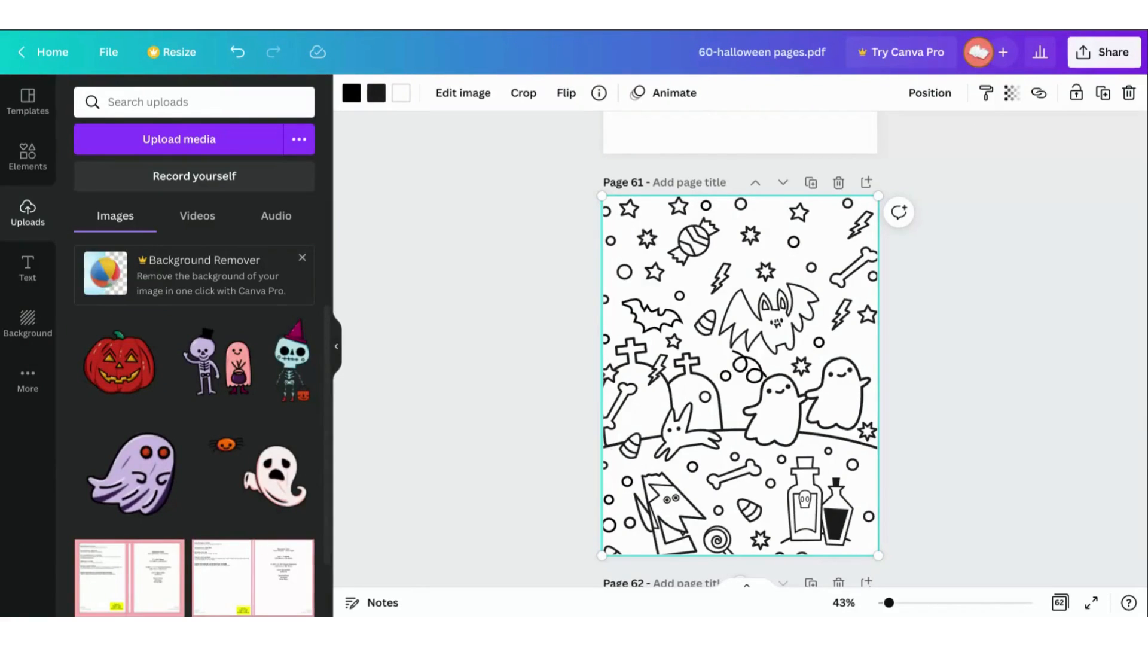
{"action": "right_click", "coordinate": [775, 298]}
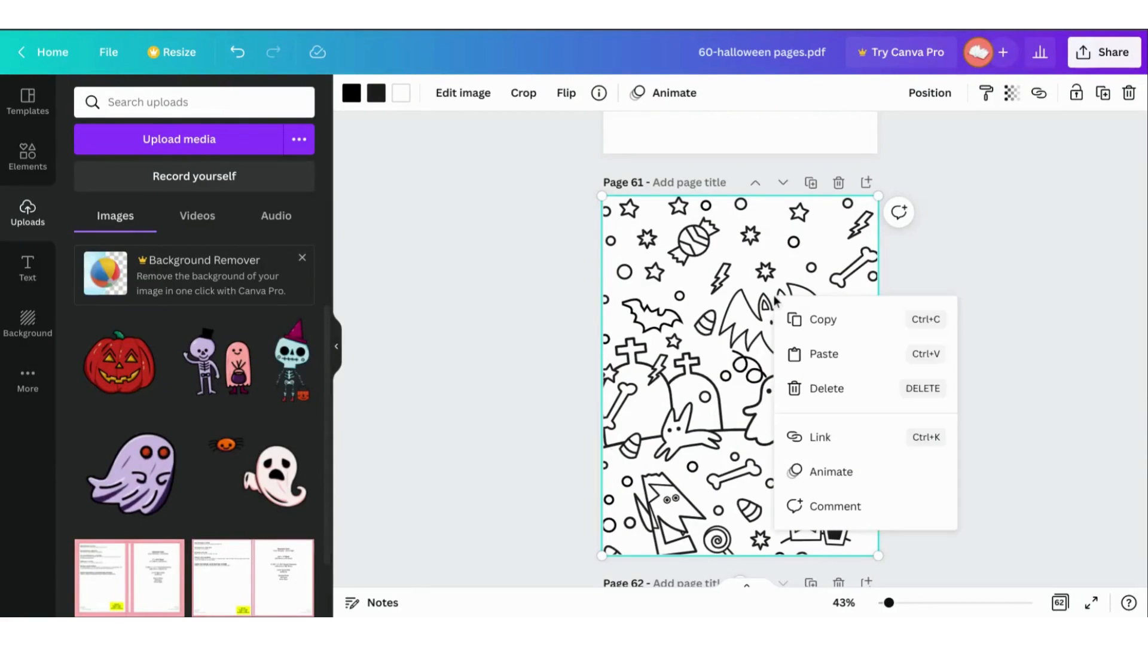
{"action": "left_click", "coordinate": [823, 318]}
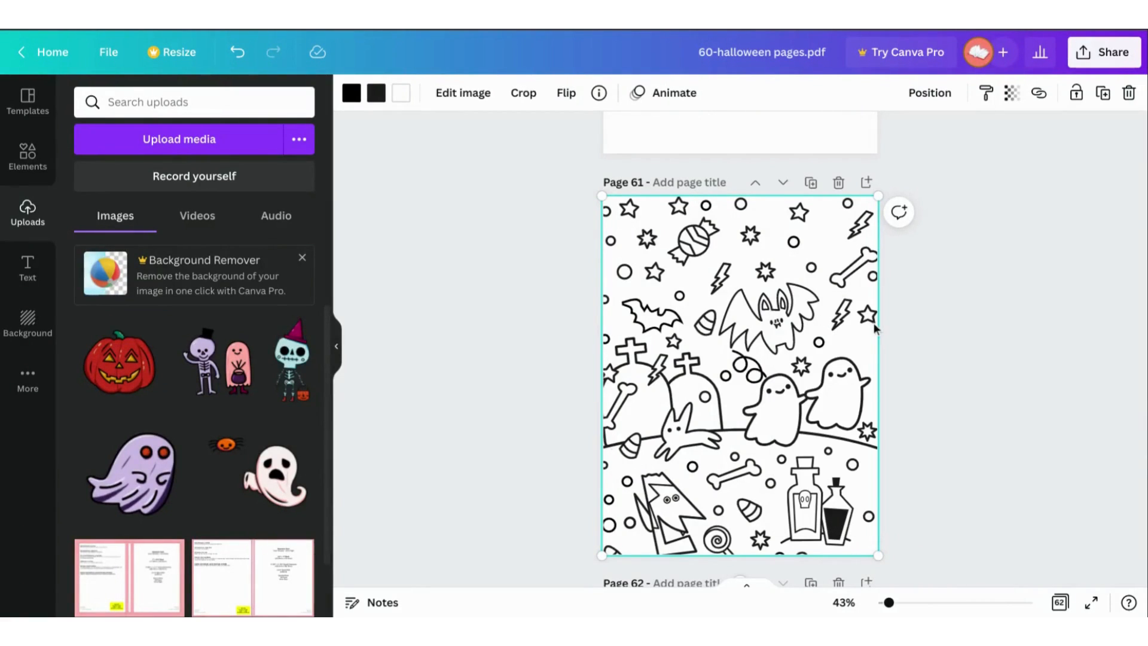
{"action": "scroll", "coordinate": [879, 323], "scroll_direction": "down", "scroll_amount": 3}
{"action": "scroll", "coordinate": [889, 328], "scroll_direction": "down", "scroll_amount": 5}
{"action": "left_click", "coordinate": [804, 253]}
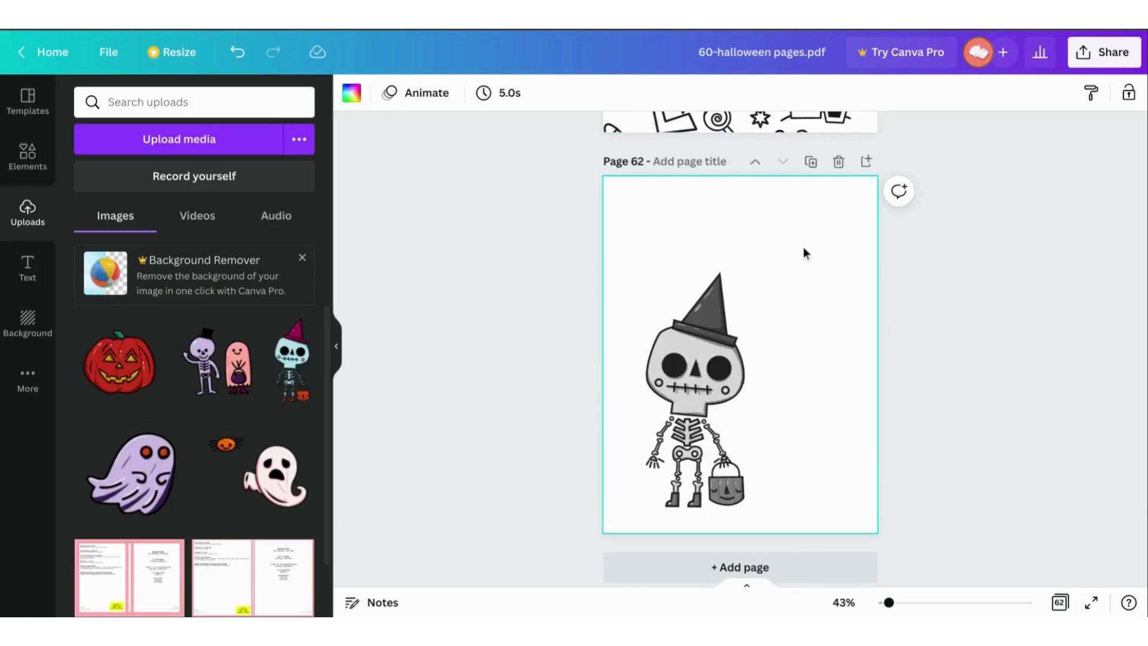
{"action": "right_click", "coordinate": [803, 247]}
{"action": "left_click", "coordinate": [852, 306]}
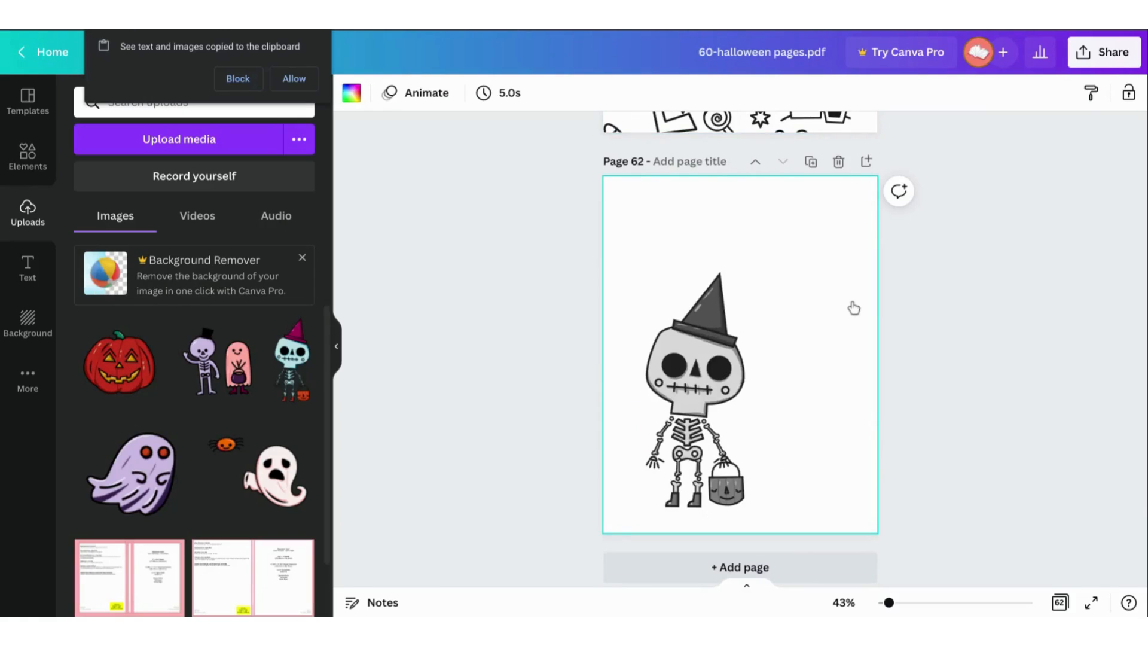
{"action": "left_click", "coordinate": [290, 79]}
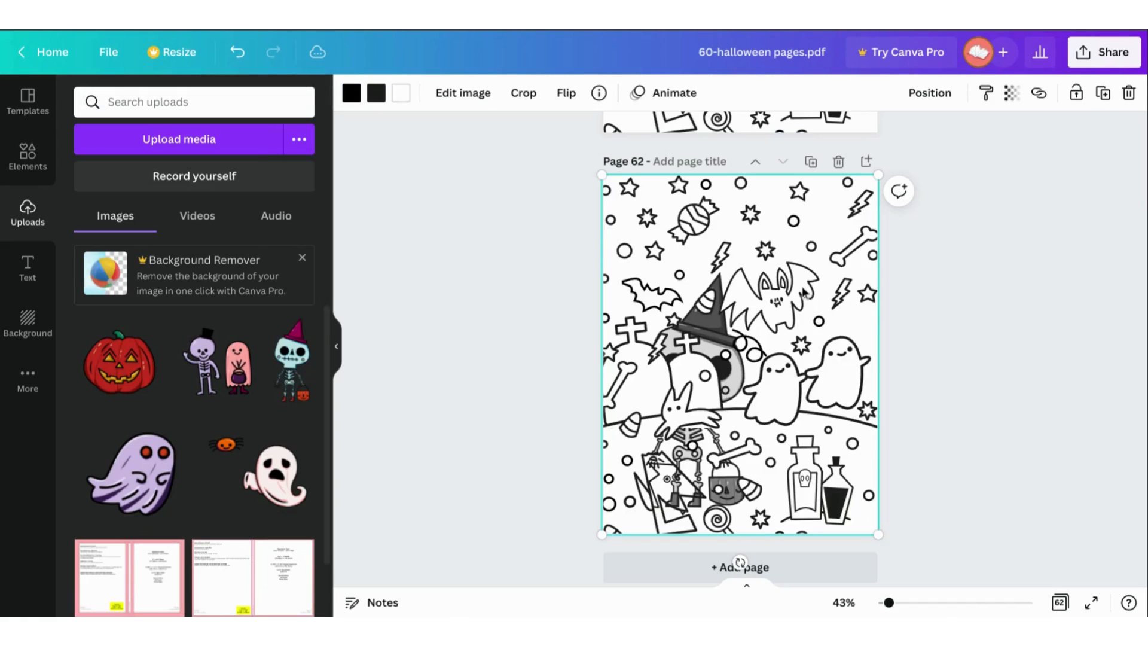
- Send the pasted illustration behind the skeleton on page 62 and set its transparency to 13
{"action": "left_click", "coordinate": [930, 96]}
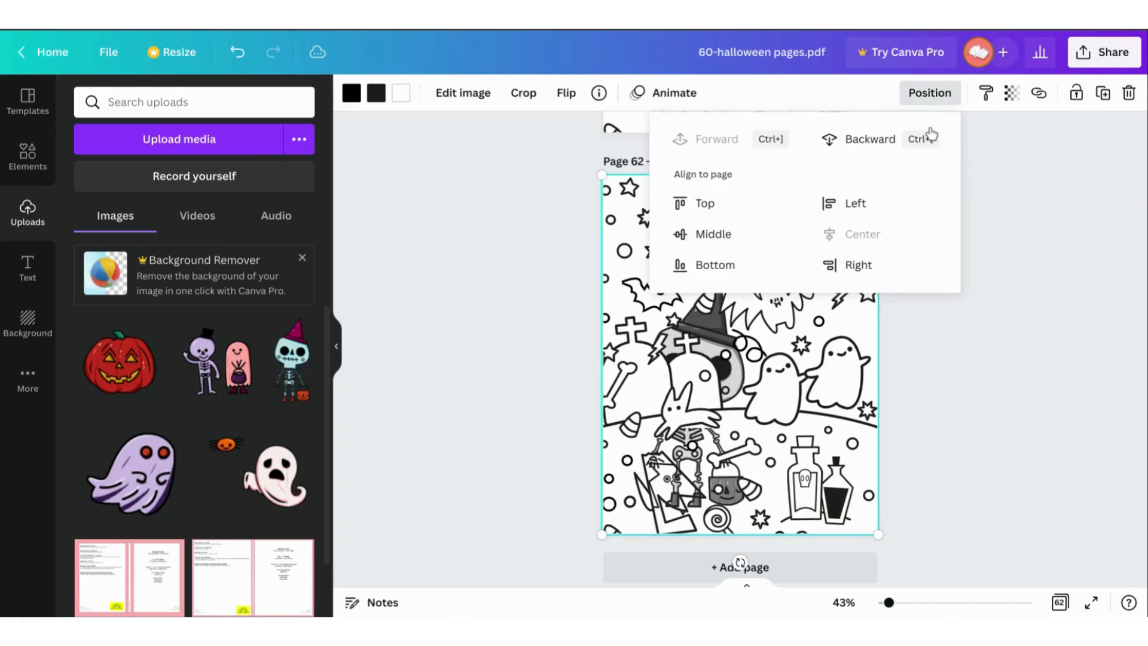
{"action": "left_click", "coordinate": [897, 139]}
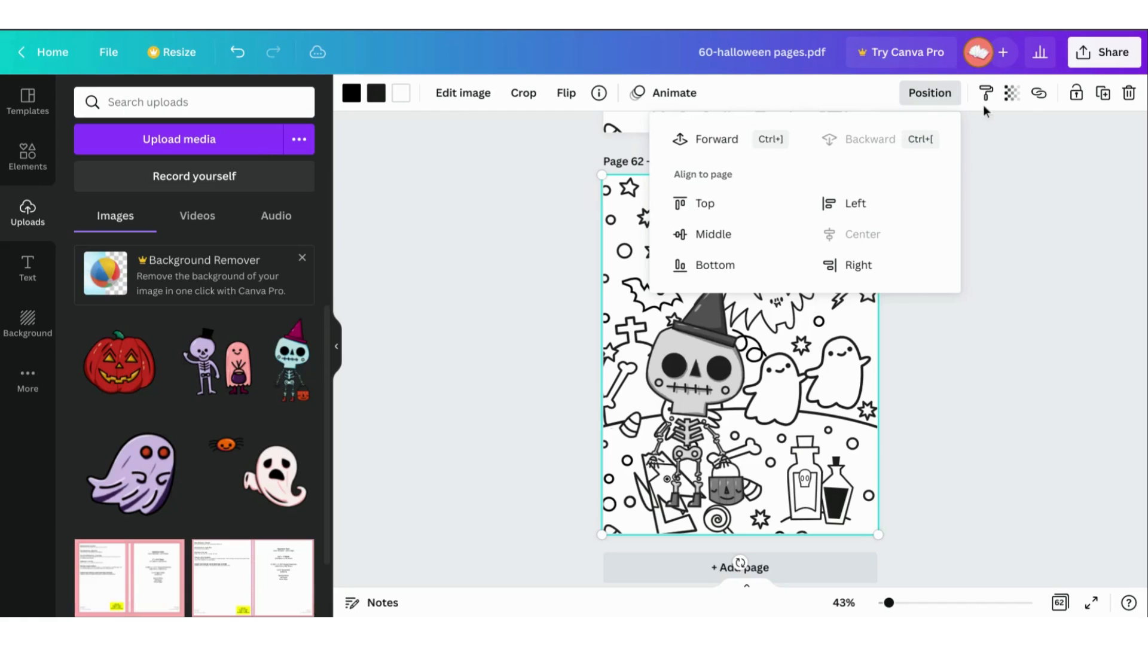
{"action": "left_click", "coordinate": [1009, 97]}
{"action": "left_click_drag", "start_coordinate": [1011, 158], "coordinate": [863, 161]}
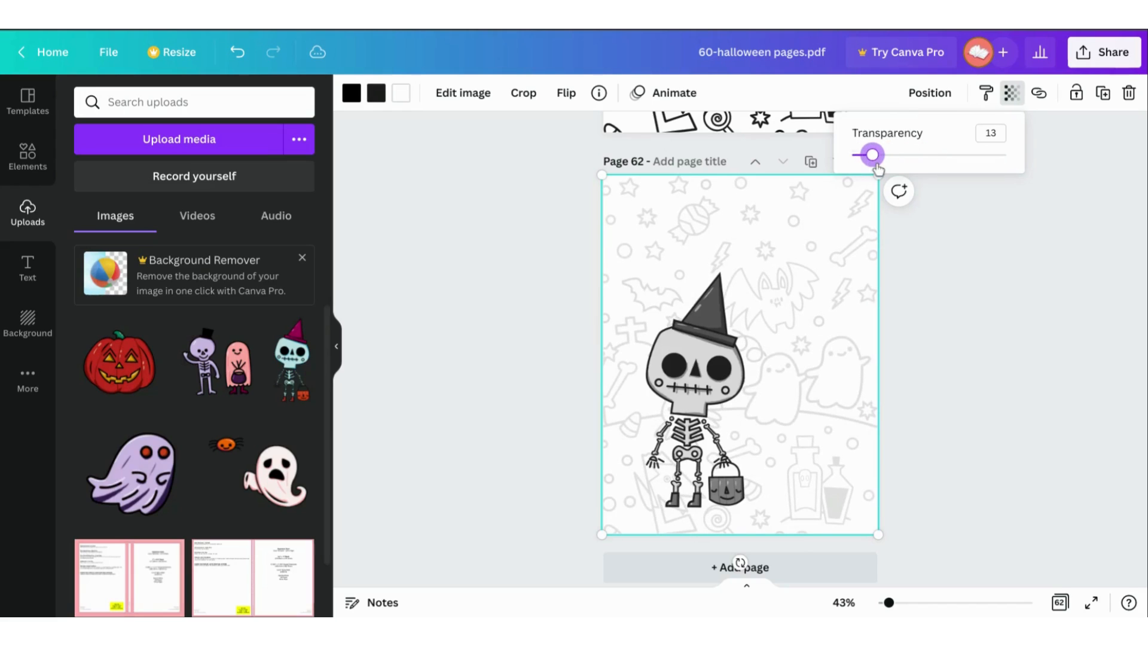
{"action": "left_click", "coordinate": [928, 251]}
{"action": "left_click", "coordinate": [928, 251]}
{"action": "left_click", "coordinate": [777, 272]}
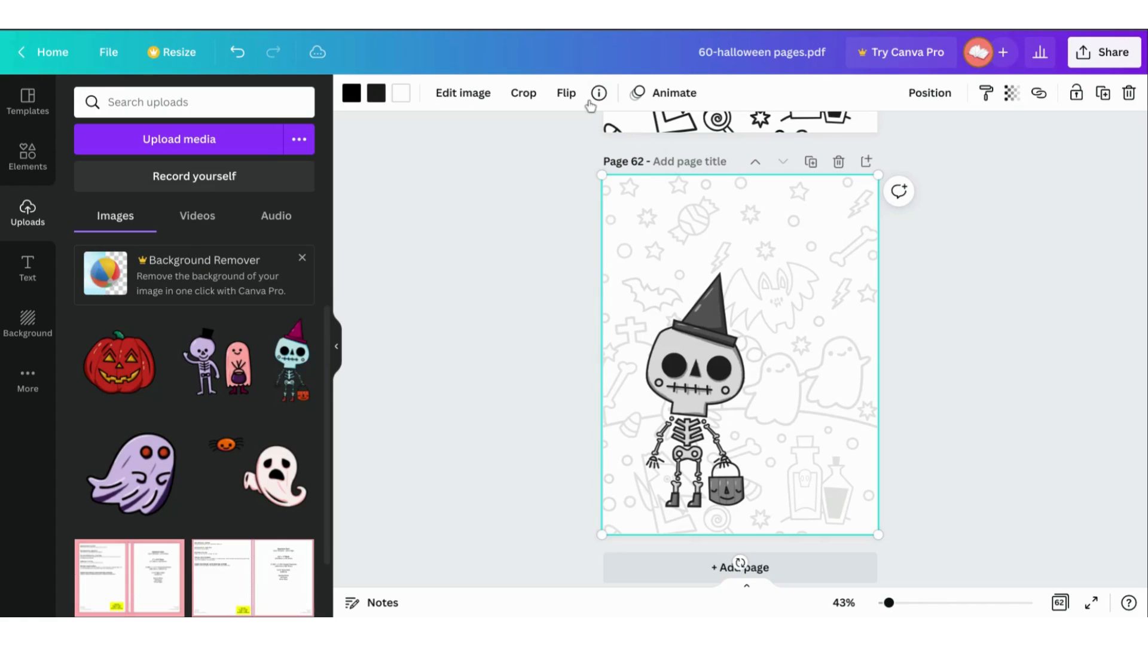
- Flip the faded background illustration on page 62 horizontally
{"action": "left_click", "coordinate": [567, 93]}
{"action": "left_click", "coordinate": [568, 133]}
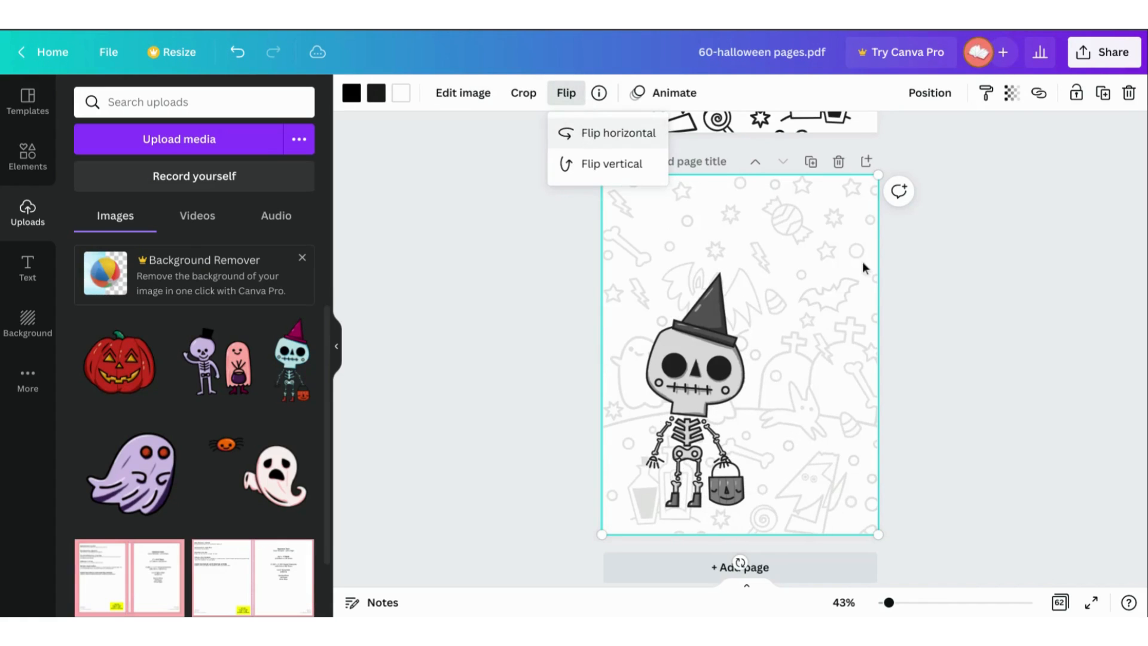
{"action": "left_click", "coordinate": [953, 315]}
{"action": "scroll", "coordinate": [957, 317], "scroll_direction": "up", "scroll_amount": 2}
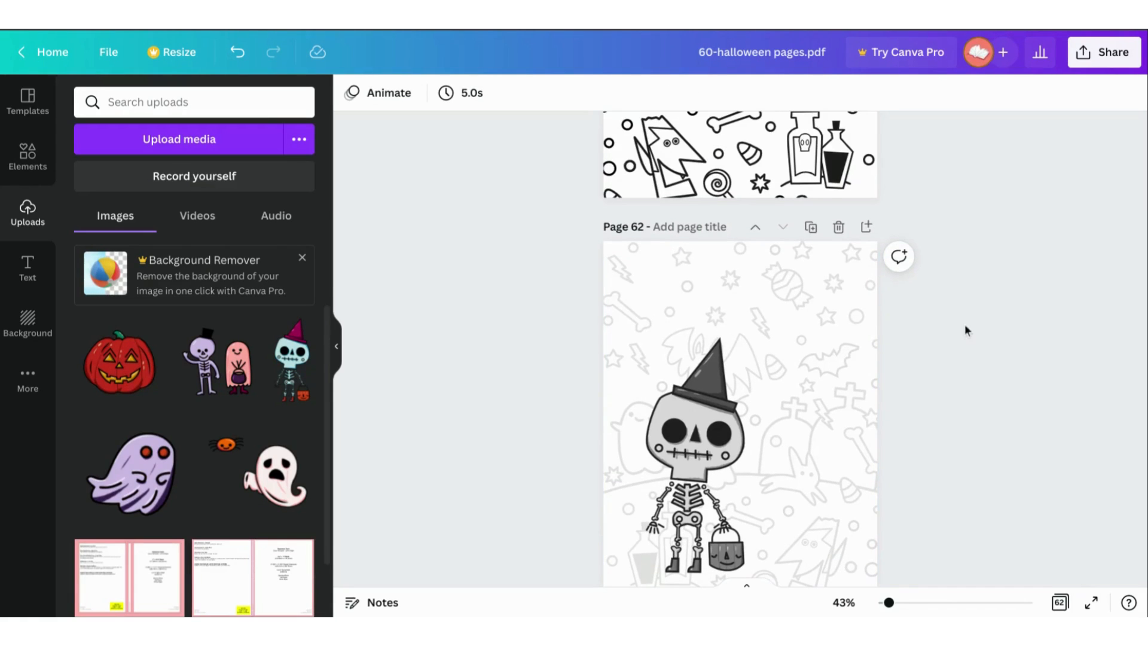
{"action": "scroll", "coordinate": [986, 350], "scroll_direction": "up", "scroll_amount": 1}
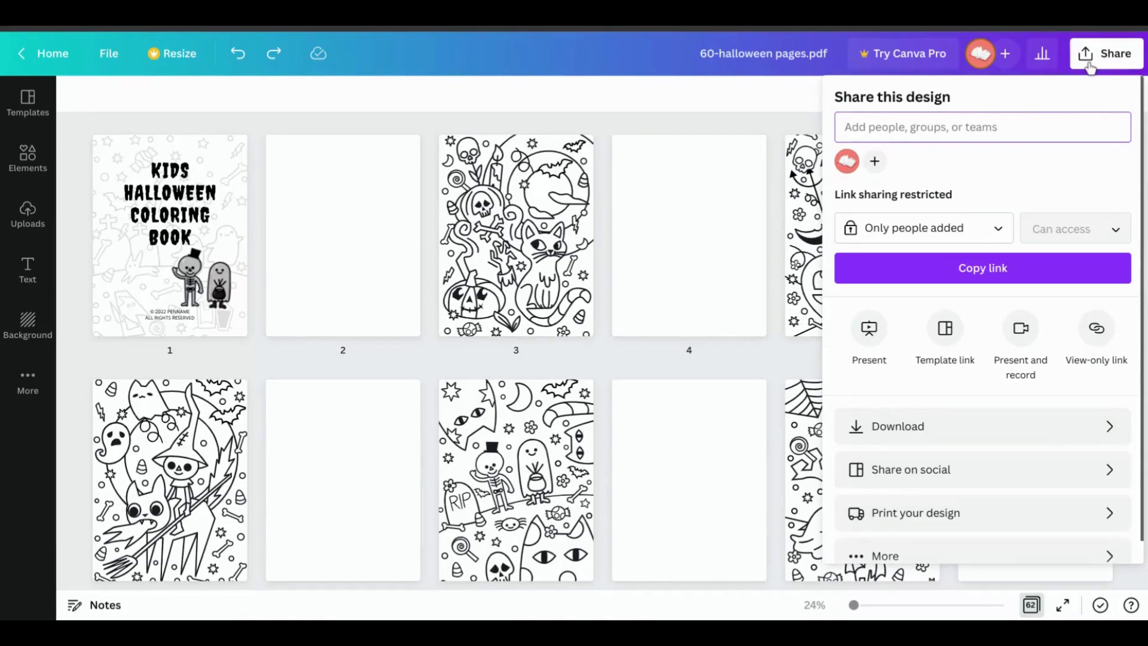
- Set up the download of all 62 pages with PDF Print as the file type
{"action": "left_click", "coordinate": [981, 424]}
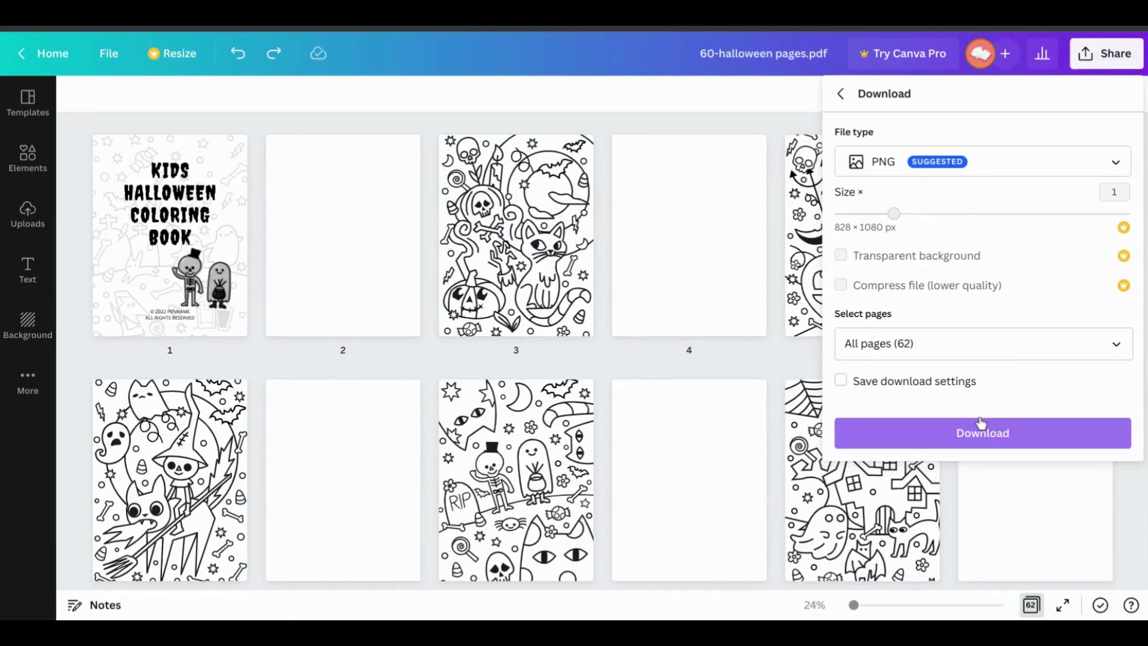
{"action": "left_click", "coordinate": [959, 164]}
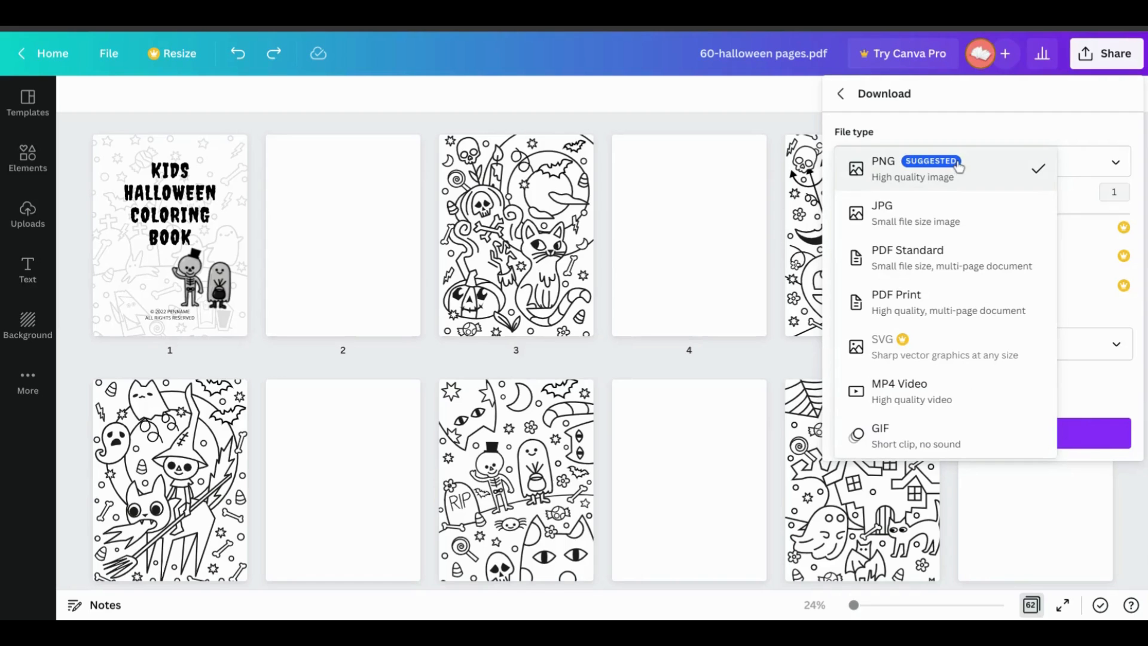
{"action": "left_click", "coordinate": [894, 309]}
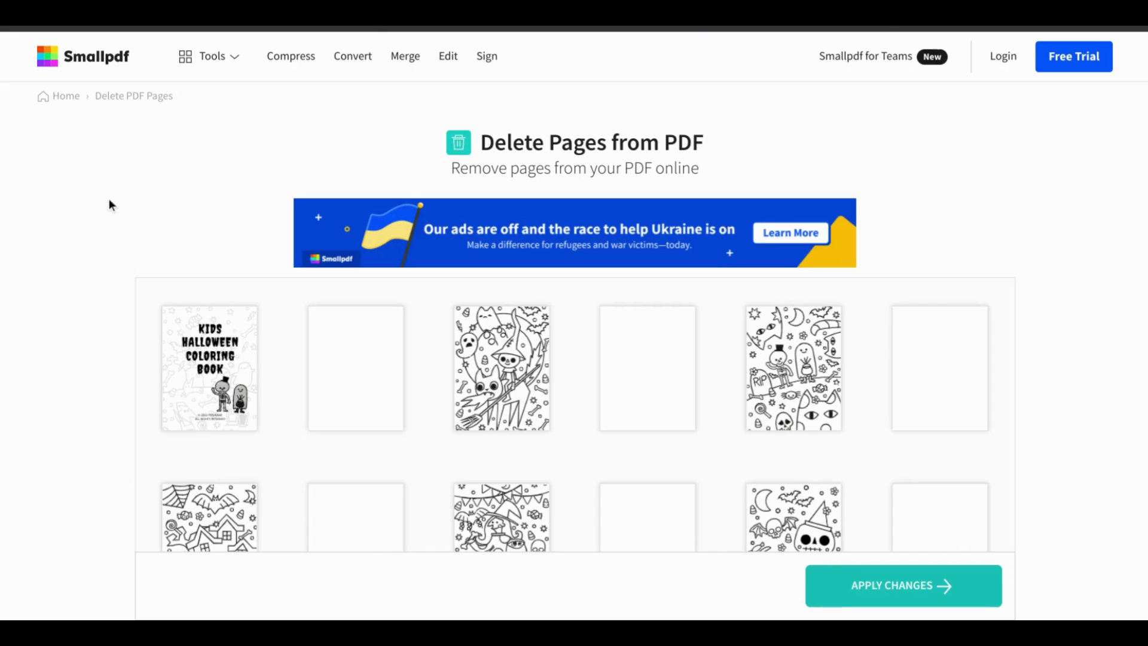
- Switch to Smallpdf's Delete Pages from PDF tool and delete the blank page directly after the title page
{"action": "scroll", "coordinate": [109, 201], "scroll_direction": "down", "scroll_amount": 1}
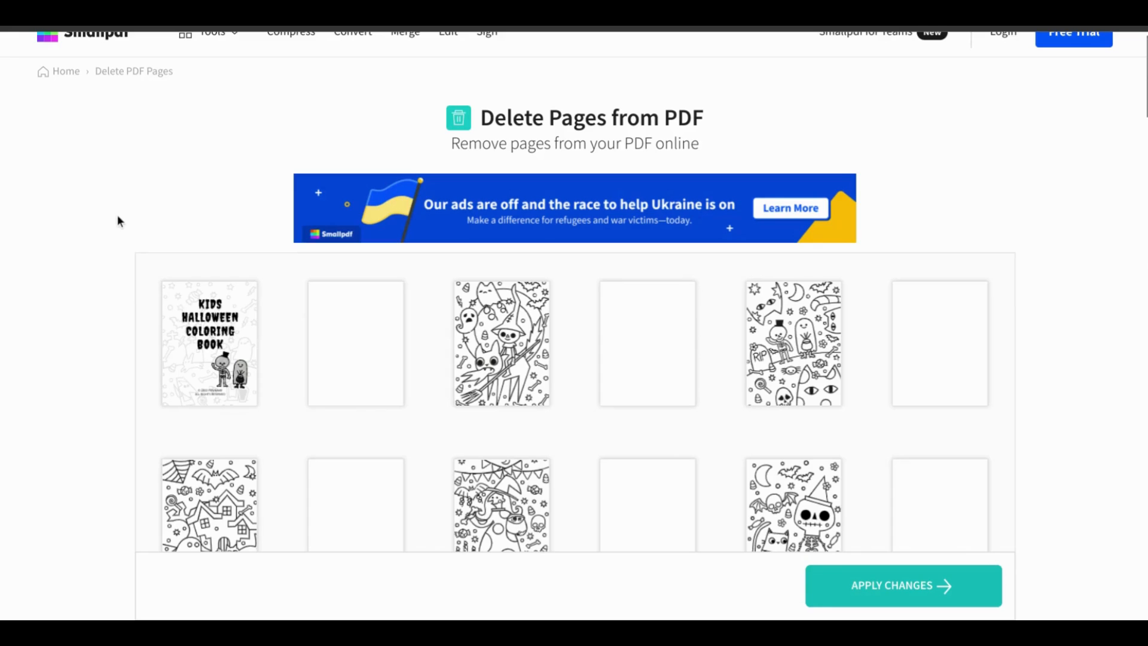
{"action": "scroll", "coordinate": [118, 217], "scroll_direction": "up", "scroll_amount": 1}
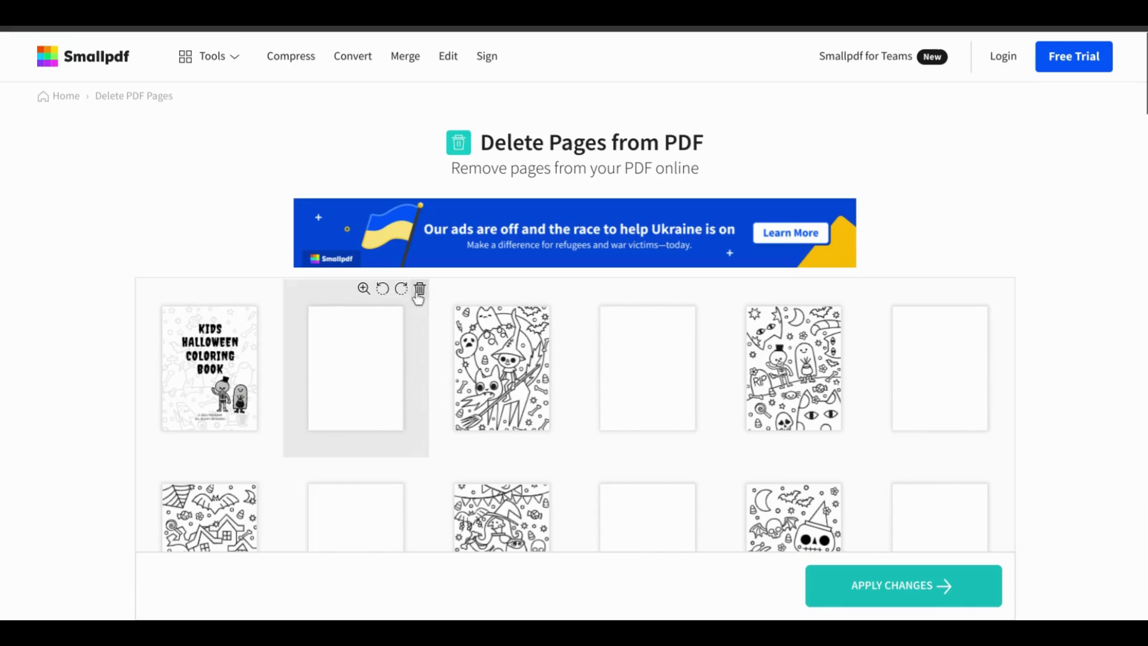
{"action": "left_click", "coordinate": [418, 296]}
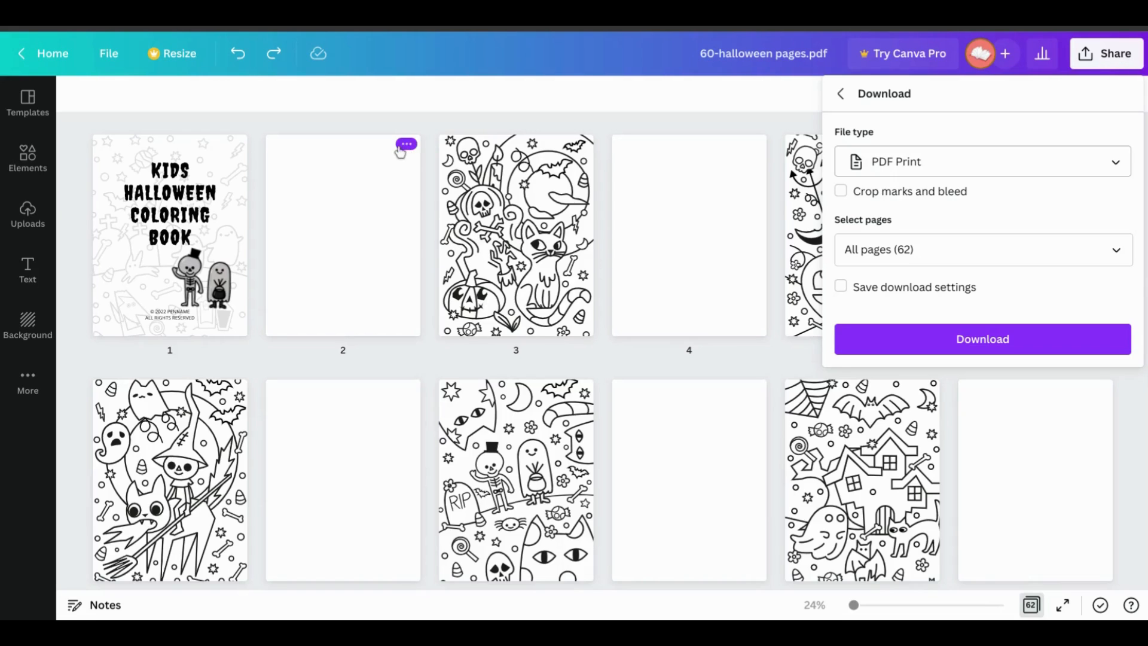
- Switch to Canva and delete blank page 2 from the 60-halloween pages.pdf design
{"action": "left_click", "coordinate": [354, 304]}
{"action": "right_click", "coordinate": [351, 278]}
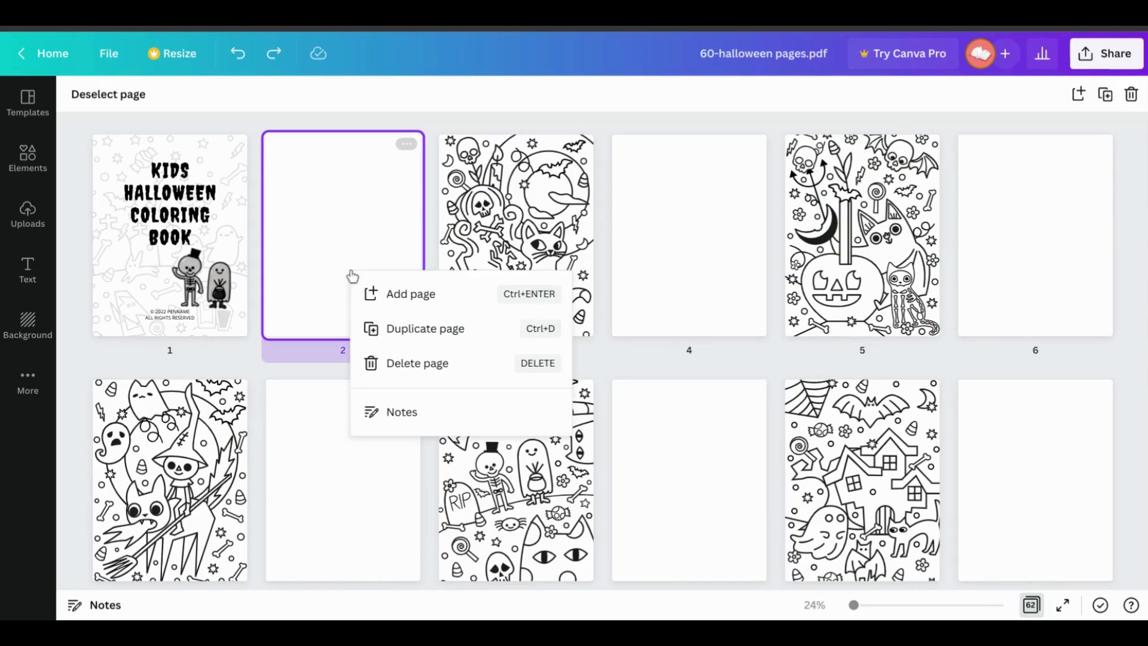
{"action": "left_click", "coordinate": [389, 362]}
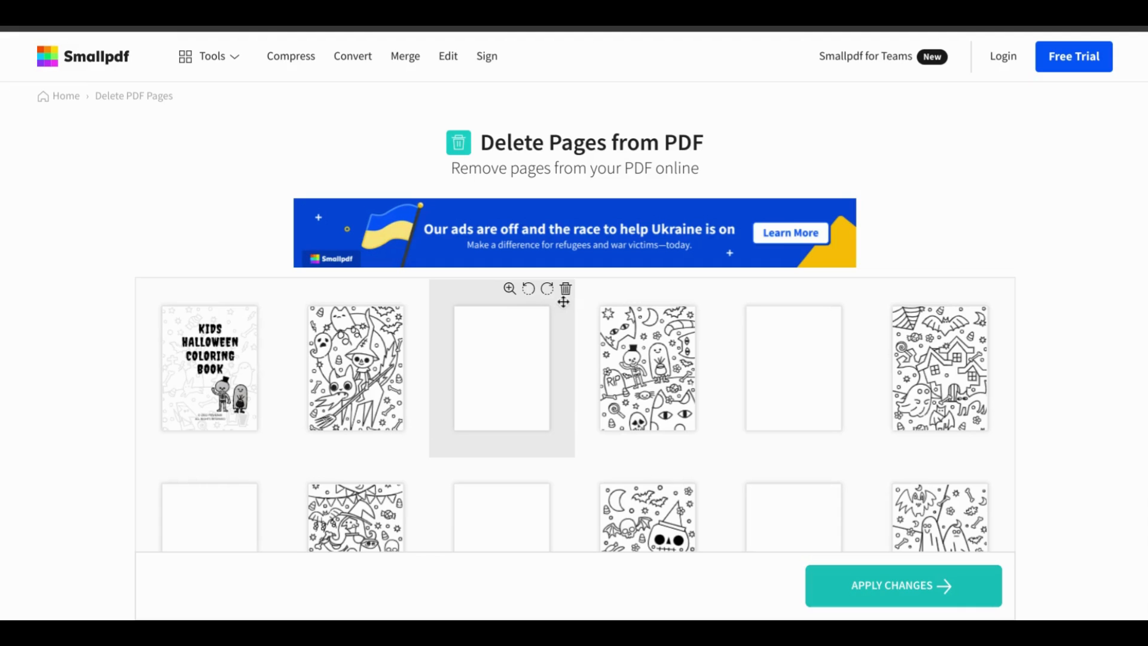
- Switch back to Smallpdf and delete the blank pages following the broom-riding witch, graveyard and haunted house illustrations
{"action": "left_click", "coordinate": [566, 290]}
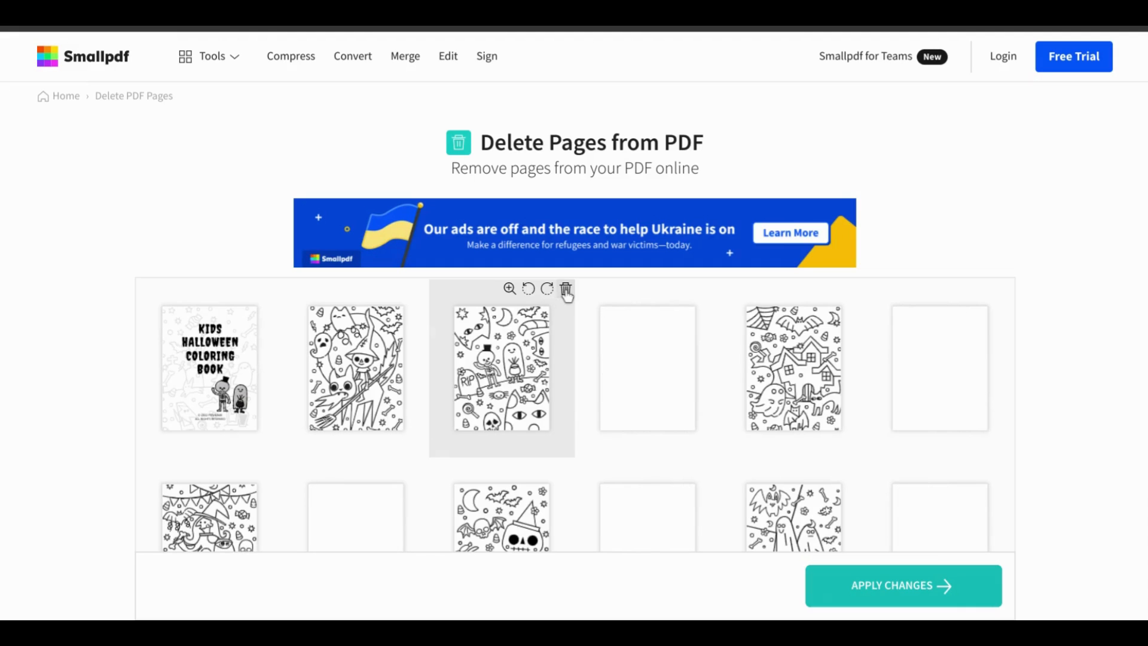
{"action": "left_click", "coordinate": [711, 290]}
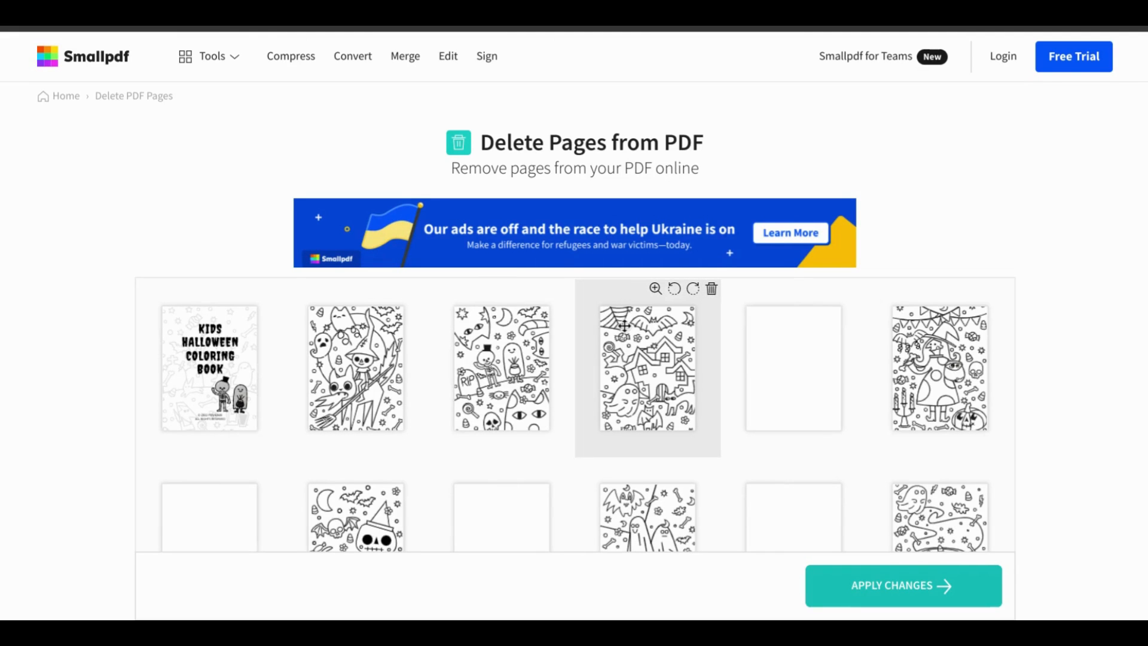
{"action": "scroll", "coordinate": [604, 320], "scroll_direction": "down", "scroll_amount": 10}
{"action": "scroll", "coordinate": [624, 326], "scroll_direction": "down", "scroll_amount": 10}
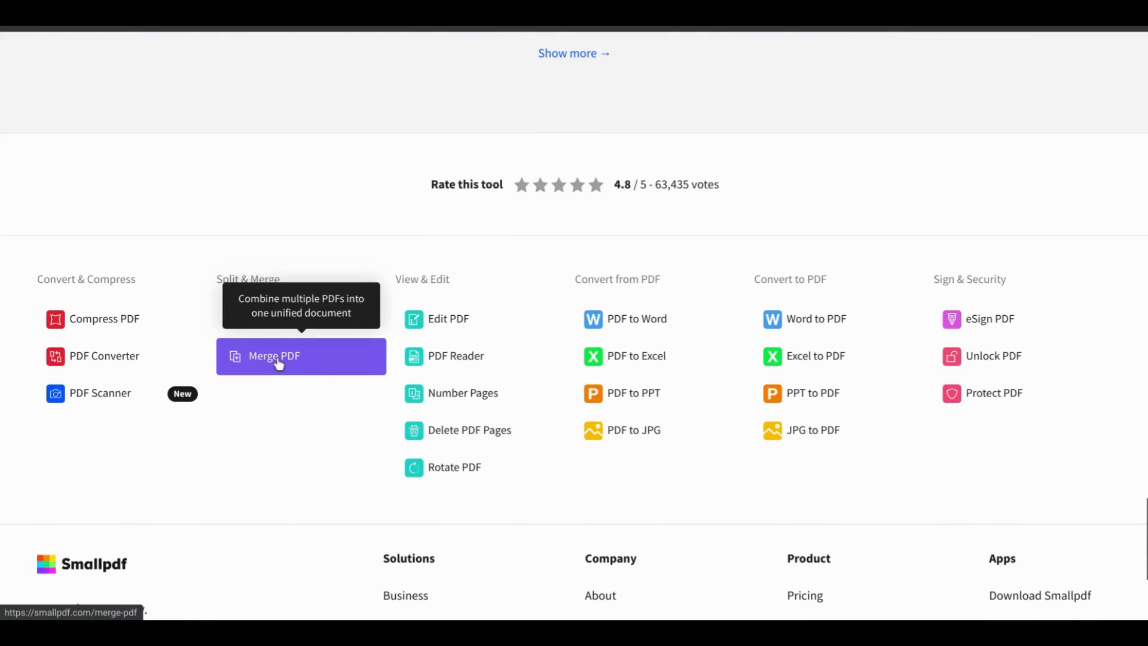
{"action": "scroll", "coordinate": [279, 364], "scroll_direction": "up", "scroll_amount": 20}
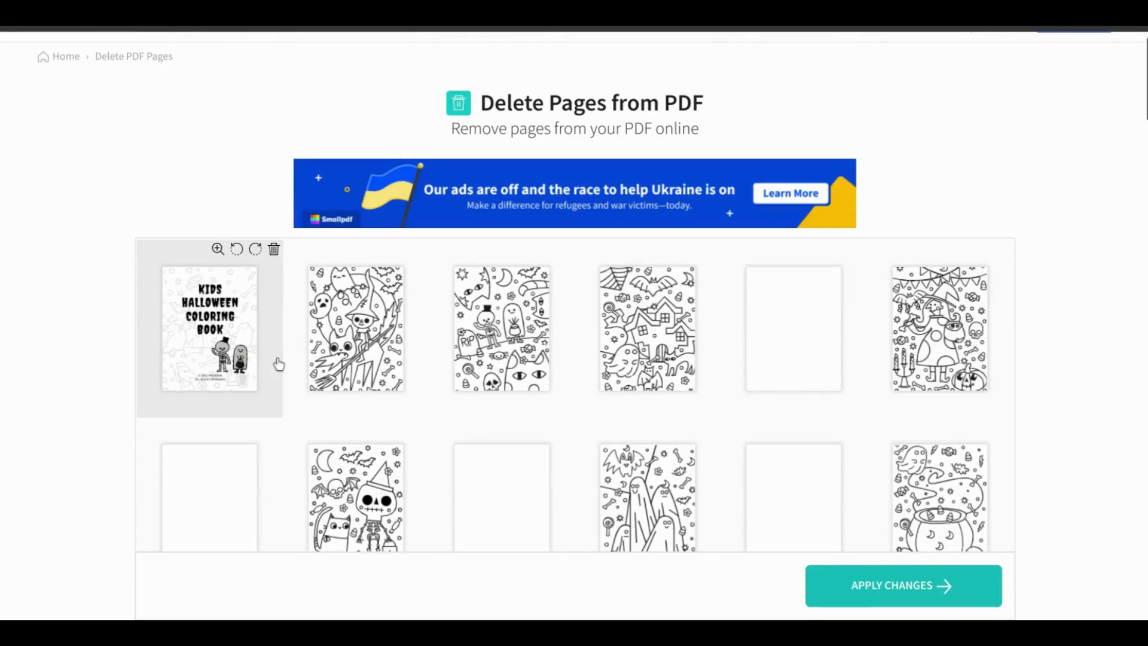
{"action": "scroll", "coordinate": [279, 363], "scroll_direction": "down", "scroll_amount": 1}
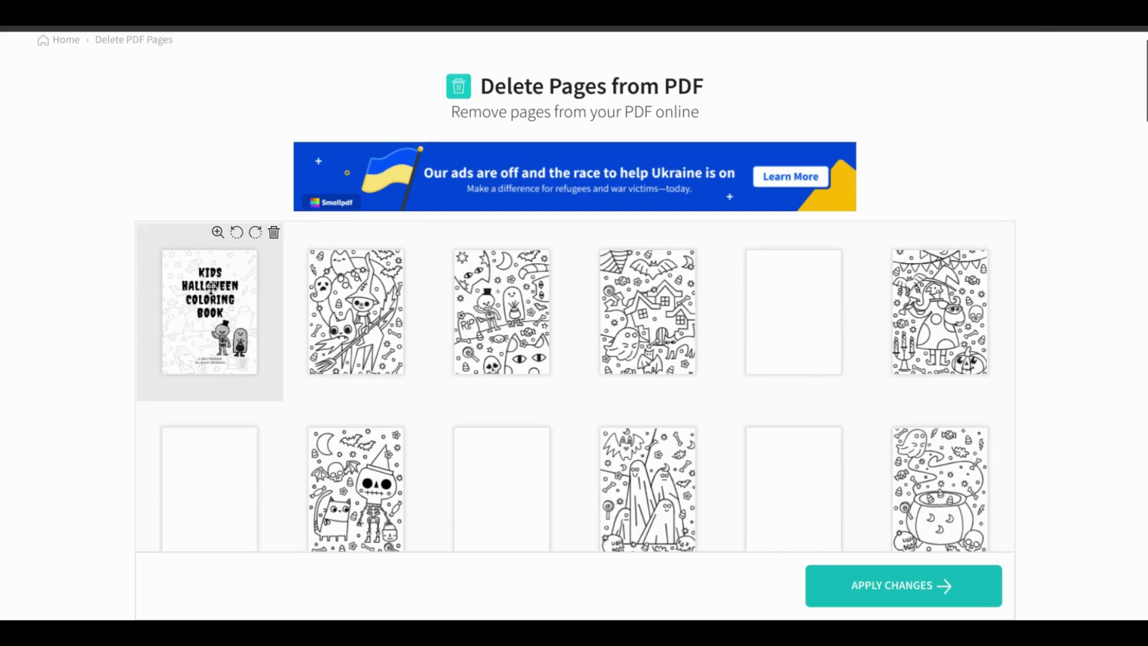
{"action": "mouse_move", "coordinate": [820, 267]}
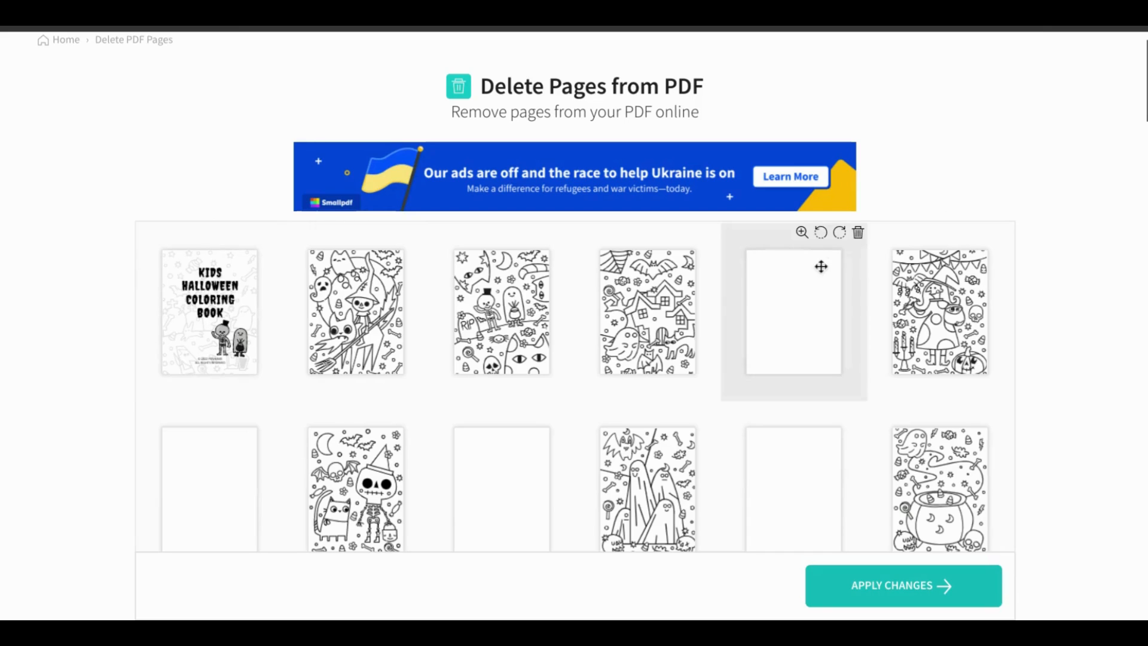
{"action": "left_click", "coordinate": [857, 236]}
- Delete the remaining blank pages between illustrations so the first two rows contain only the title page and coloring pages
{"action": "mouse_move", "coordinate": [389, 451]}
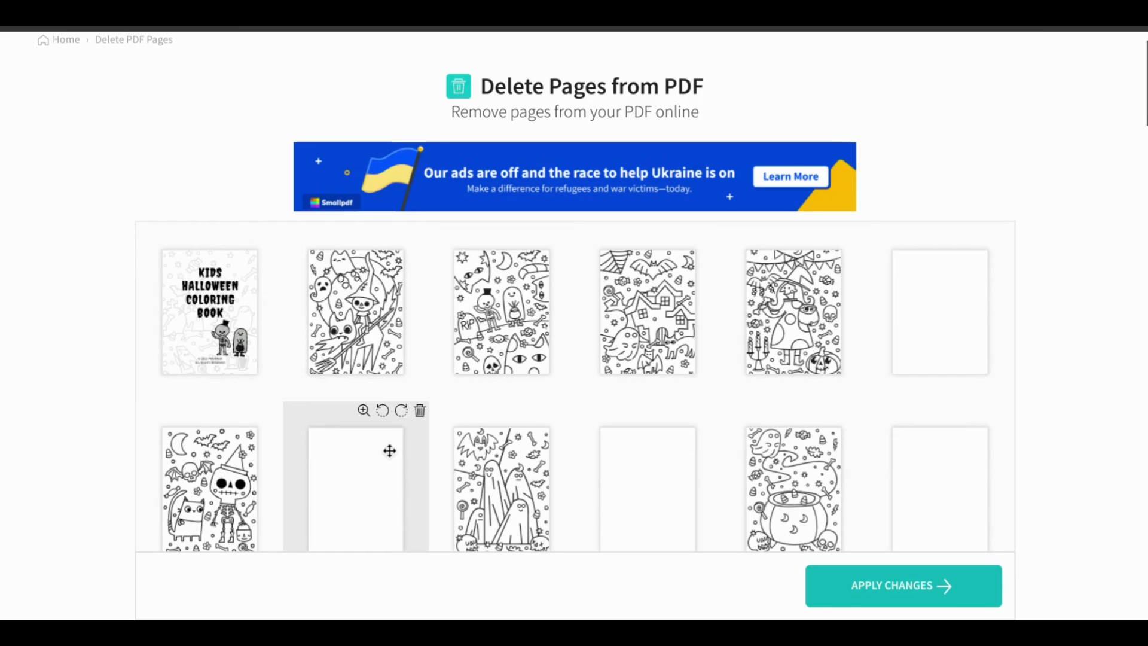
{"action": "left_click", "coordinate": [419, 412]}
{"action": "left_click", "coordinate": [566, 411]}
{"action": "mouse_move", "coordinate": [590, 417]}
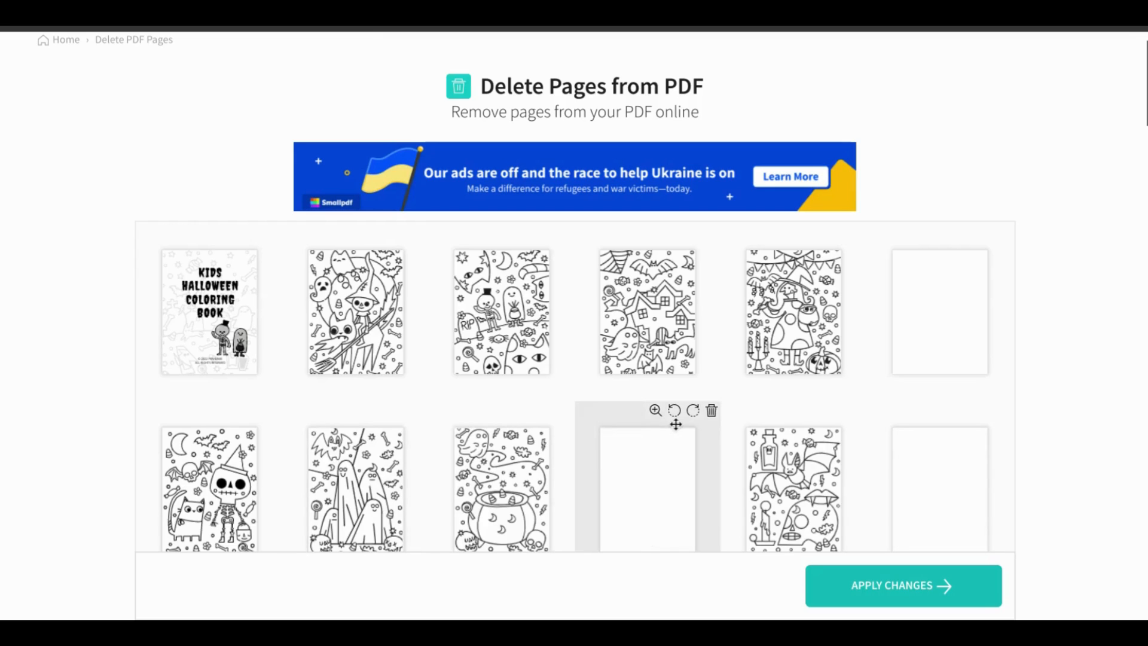
{"action": "left_click", "coordinate": [711, 410]}
{"action": "left_click", "coordinate": [1004, 233]}
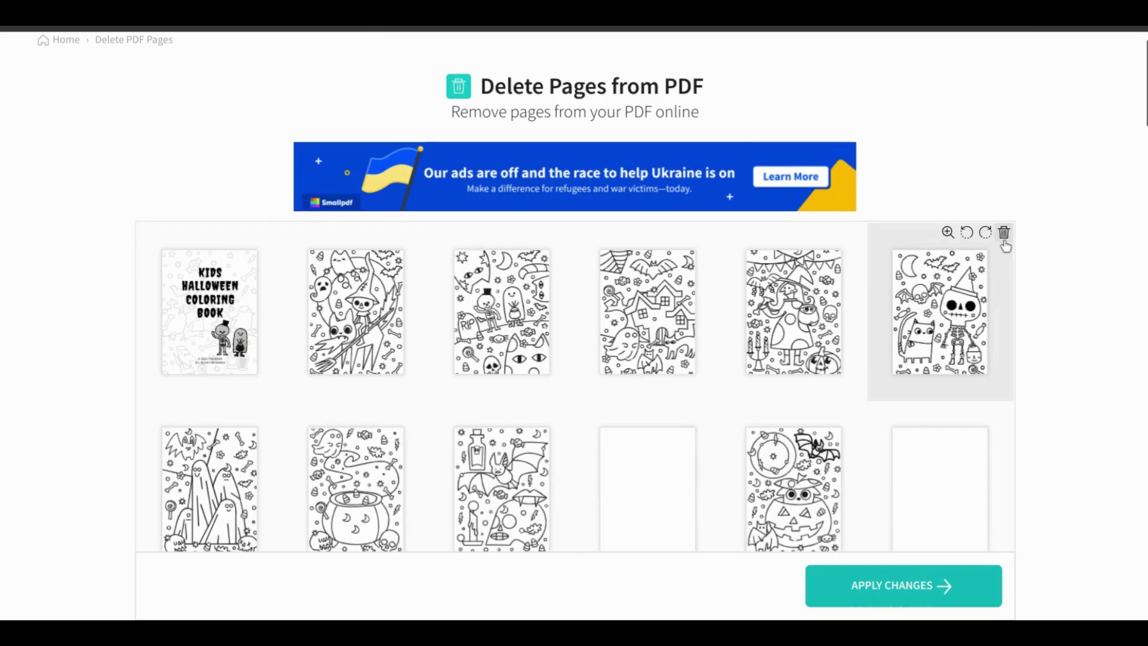
{"action": "left_click", "coordinate": [712, 410]}
{"action": "mouse_move", "coordinate": [793, 419]}
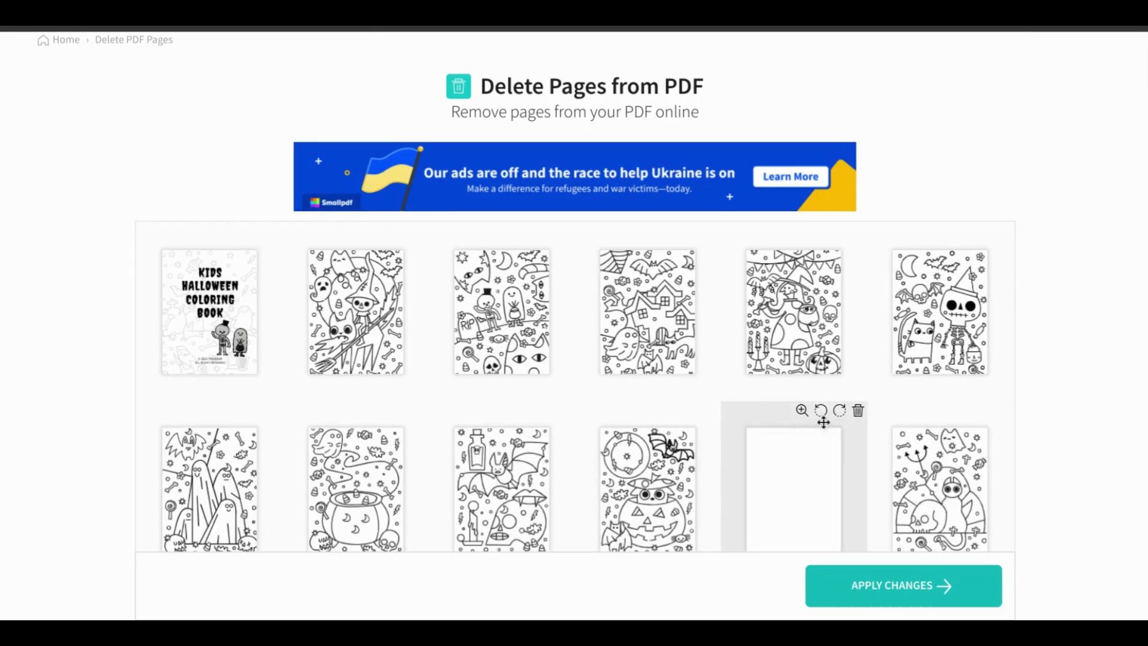
{"action": "left_click", "coordinate": [858, 411]}
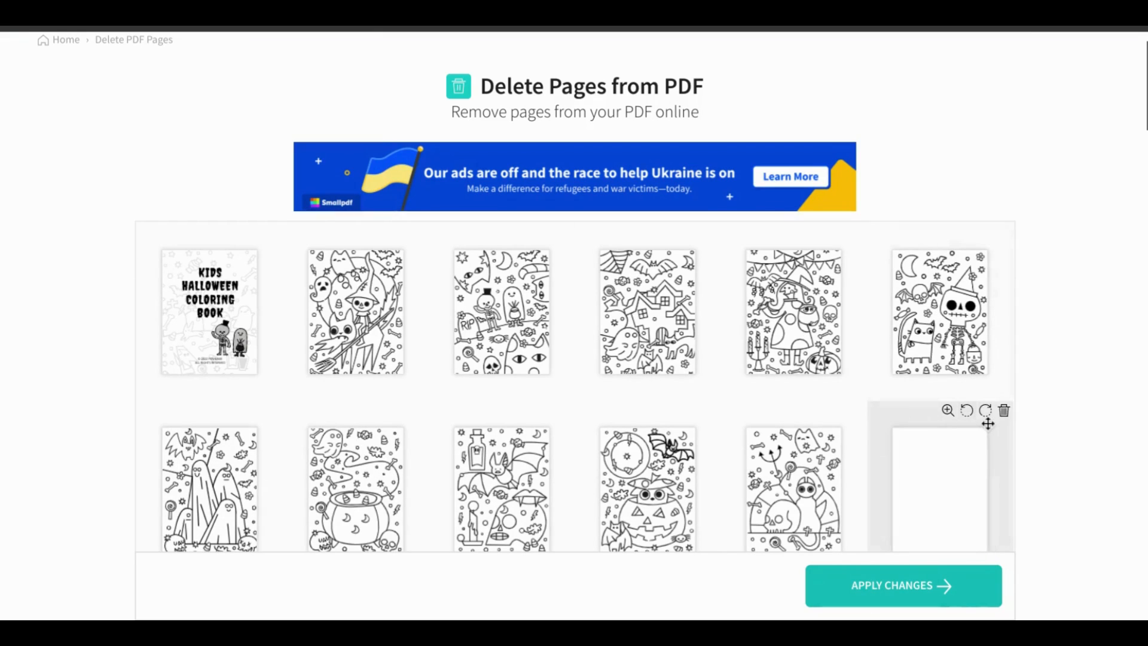
{"action": "left_click", "coordinate": [1004, 411]}
{"action": "scroll", "coordinate": [1054, 274], "scroll_direction": "down", "scroll_amount": 1}
{"action": "scroll", "coordinate": [1054, 277], "scroll_direction": "up", "scroll_amount": 1}
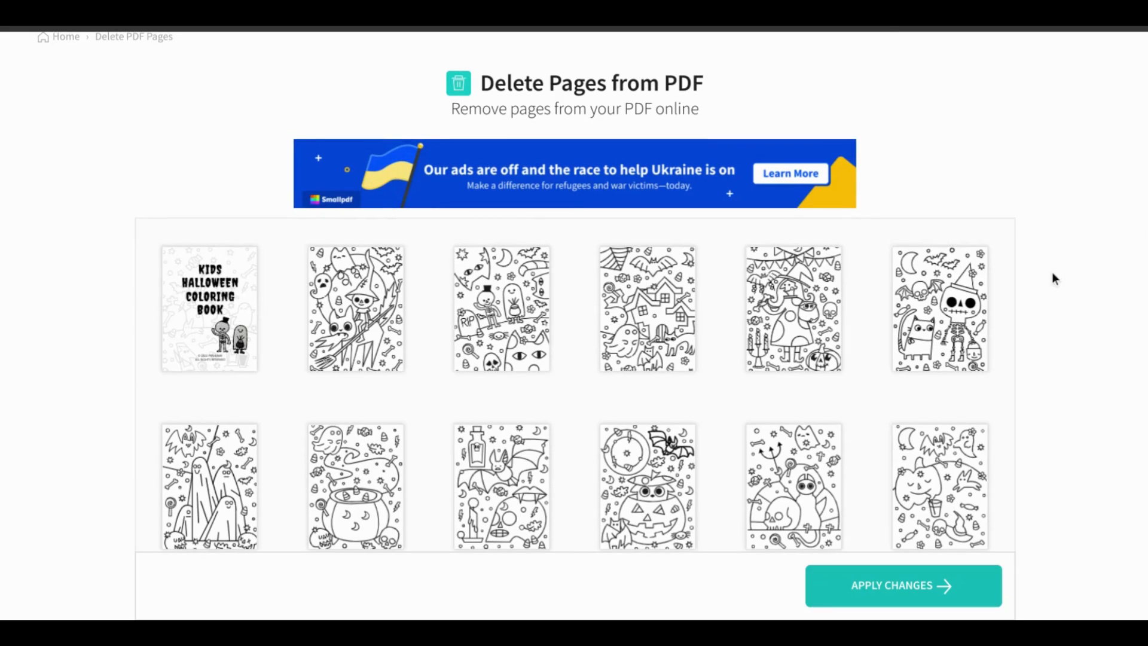